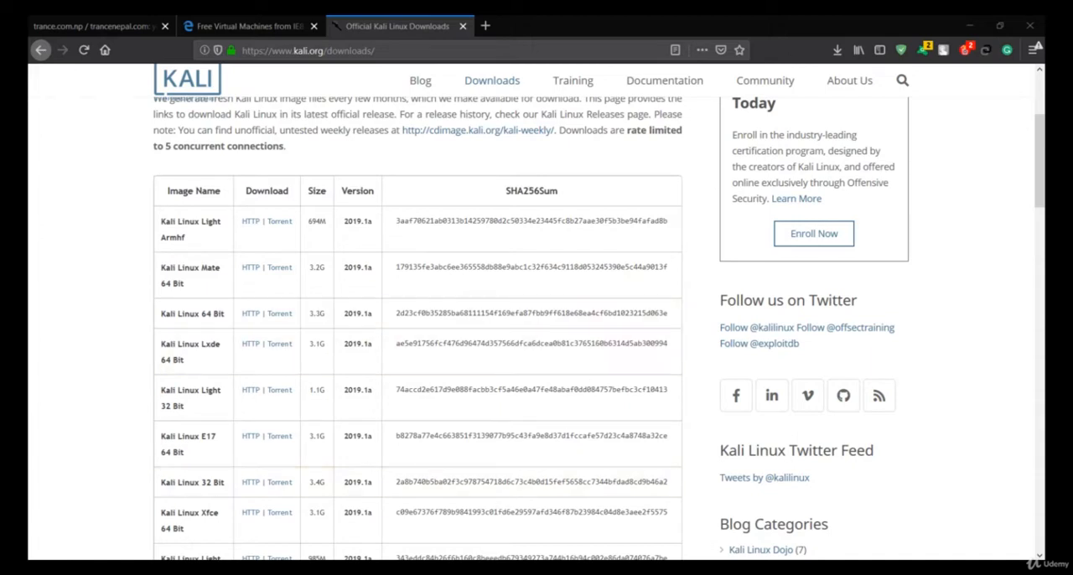
Switch to Oracle VM VirtualBox Manager and view the details of the kalilinux and MSEdge - Win10 machines.
{"action": "left_click", "coordinate": [969, 20]}
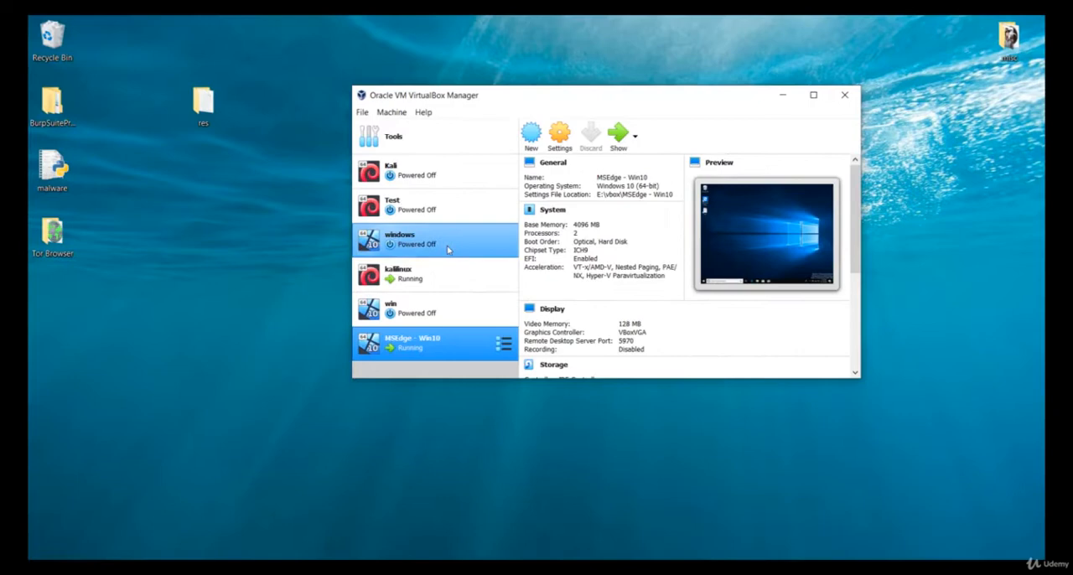
{"action": "left_click", "coordinate": [182, 304]}
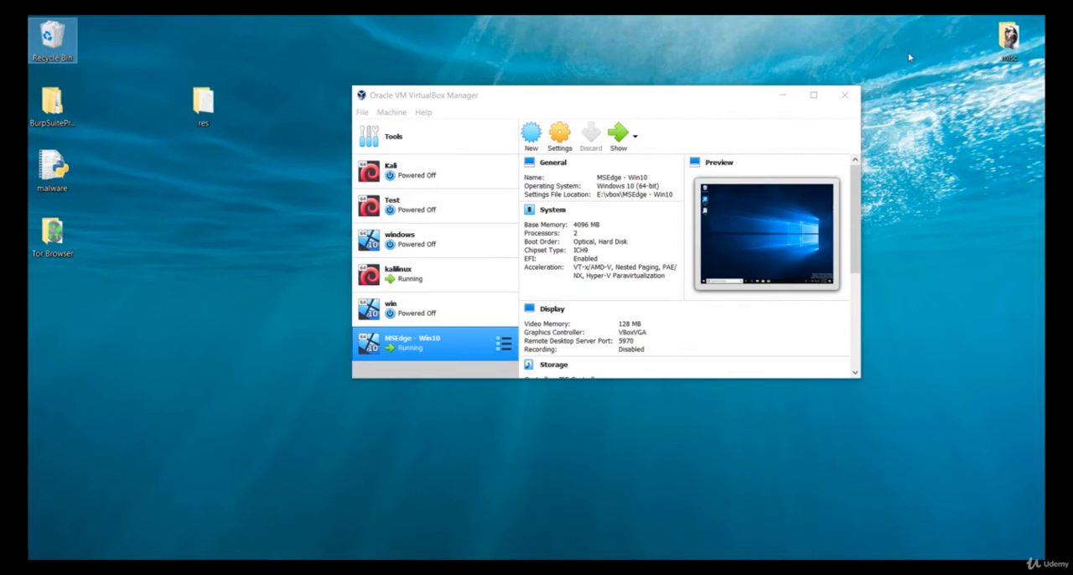
{"action": "left_click", "coordinate": [782, 95]}
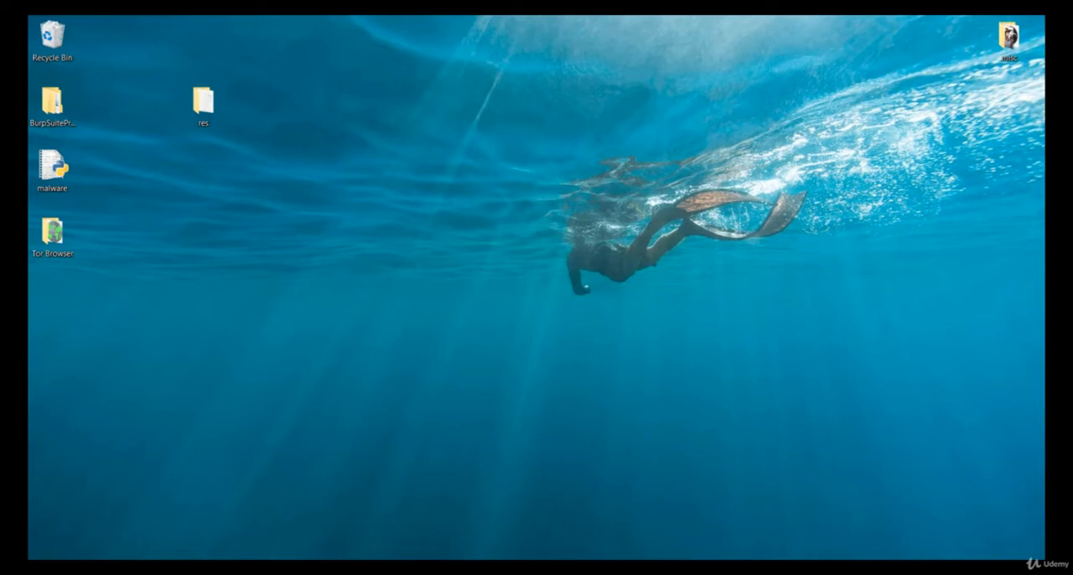
{"action": "left_click", "coordinate": [504, 568]}
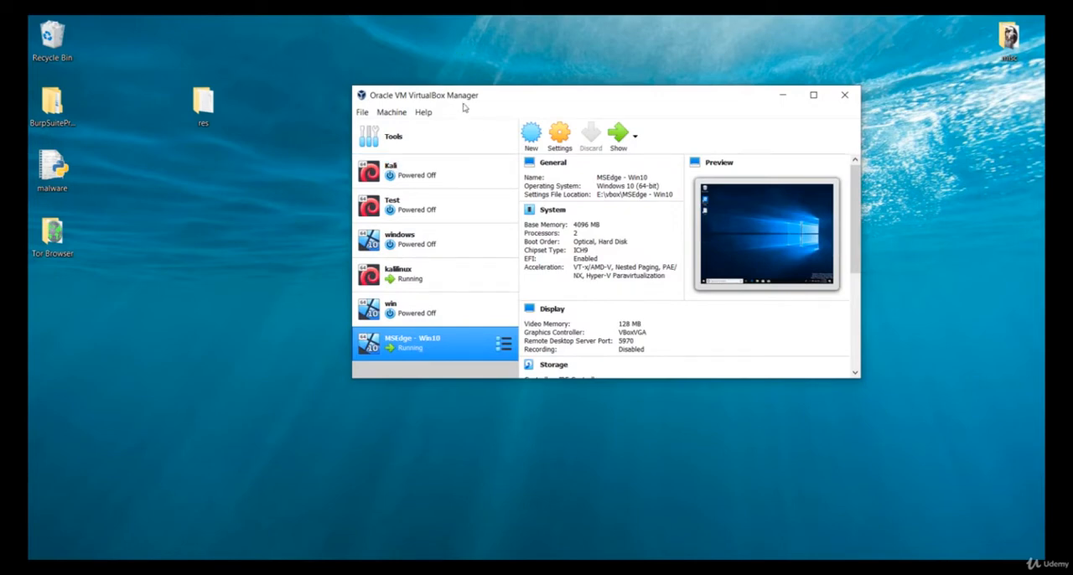
{"action": "left_click", "coordinate": [182, 288]}
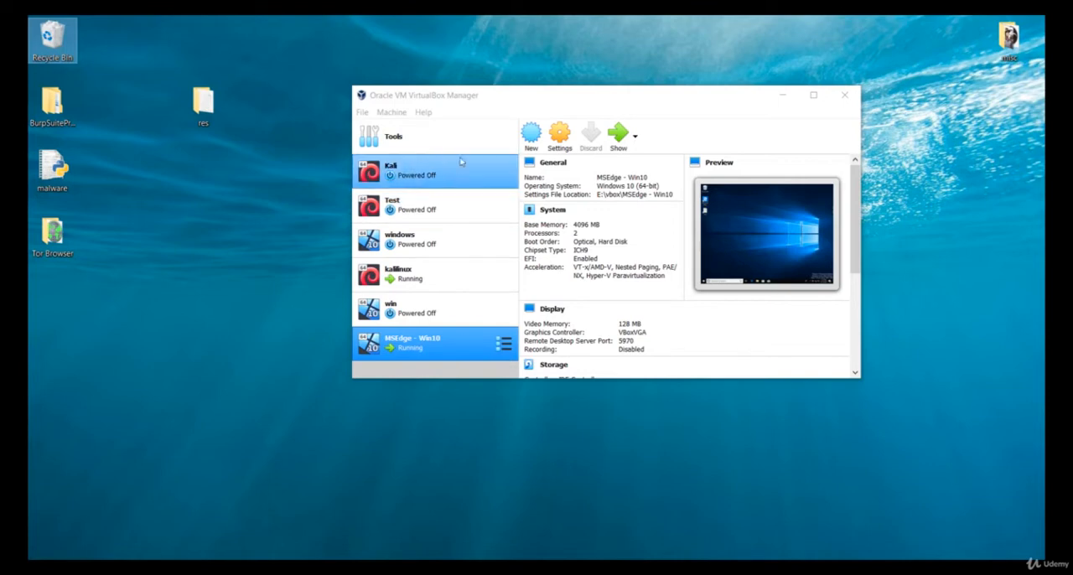
{"action": "left_click", "coordinate": [450, 275]}
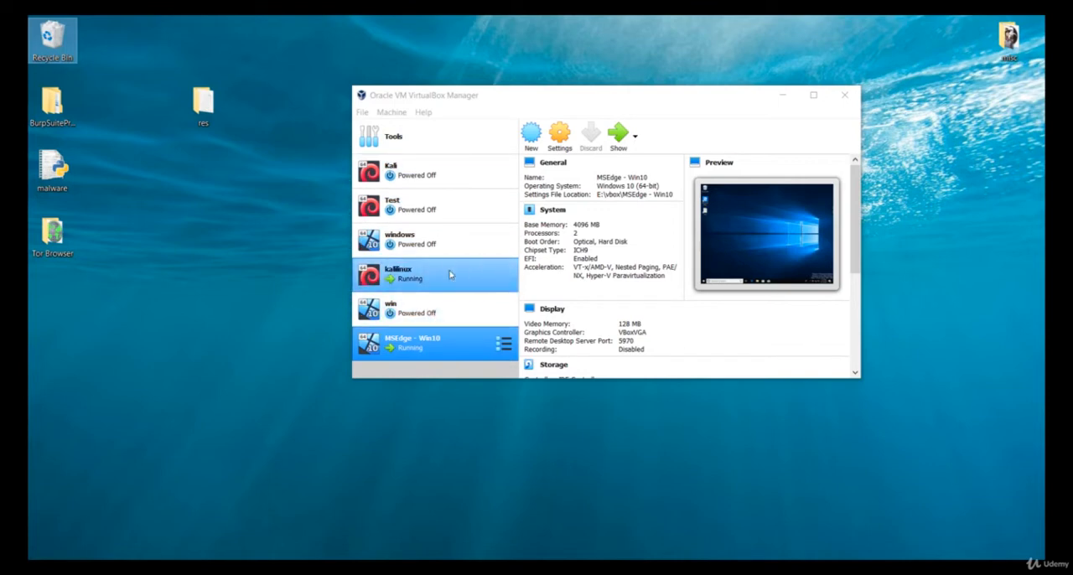
{"action": "left_click", "coordinate": [433, 359]}
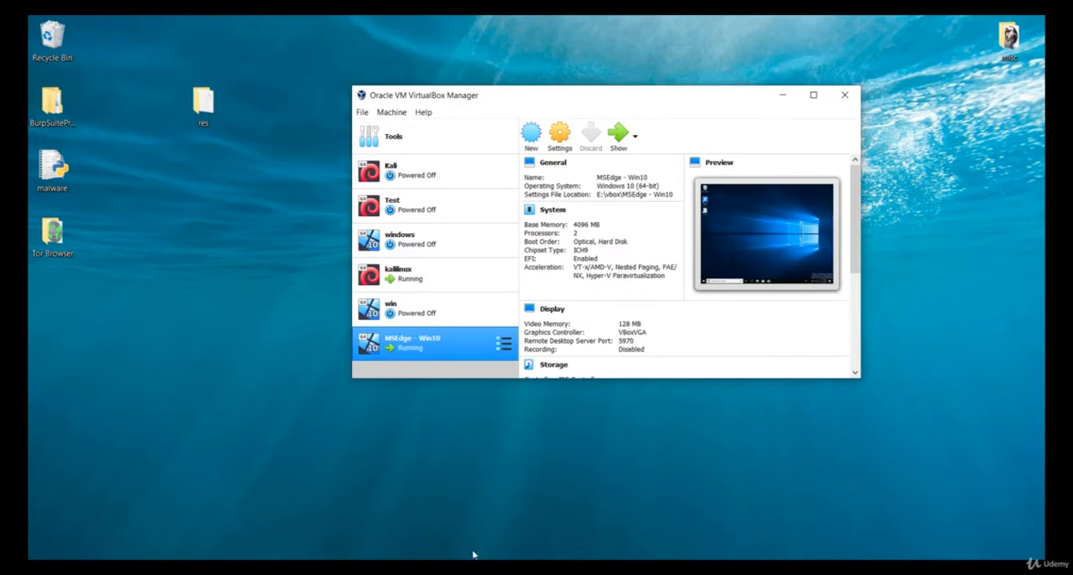
Bring up the running kalilinux virtual machine and dismiss its automatic suspend notification.
{"action": "mouse_move", "coordinate": [434, 567]}
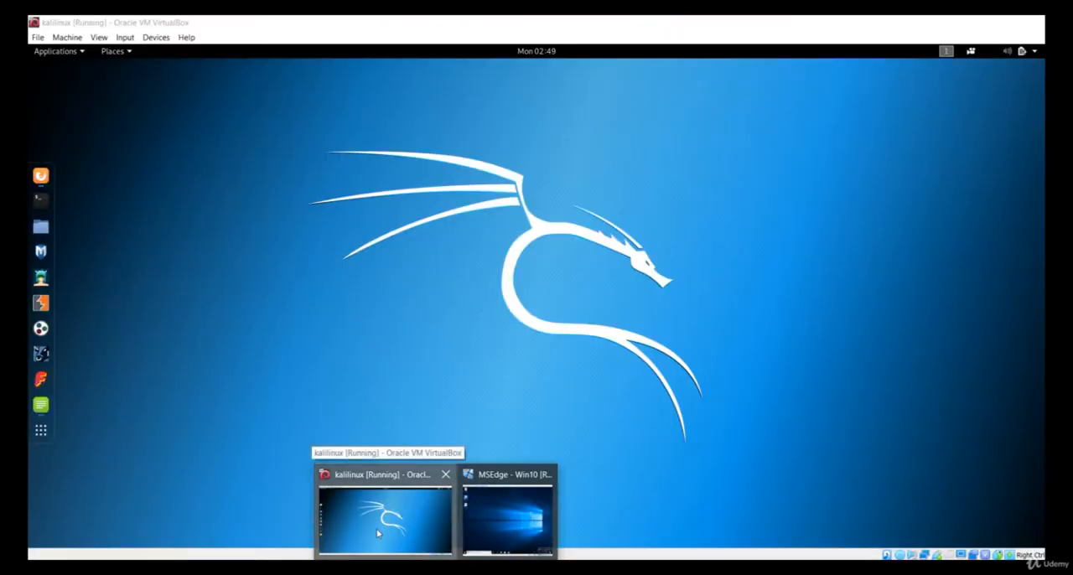
{"action": "left_click", "coordinate": [377, 533]}
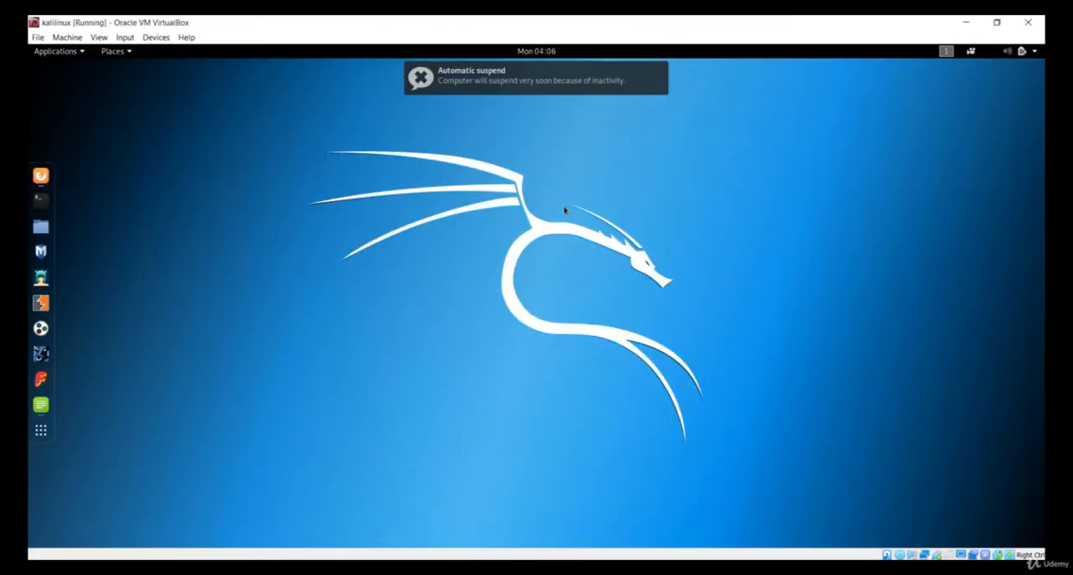
{"action": "left_click", "coordinate": [660, 72]}
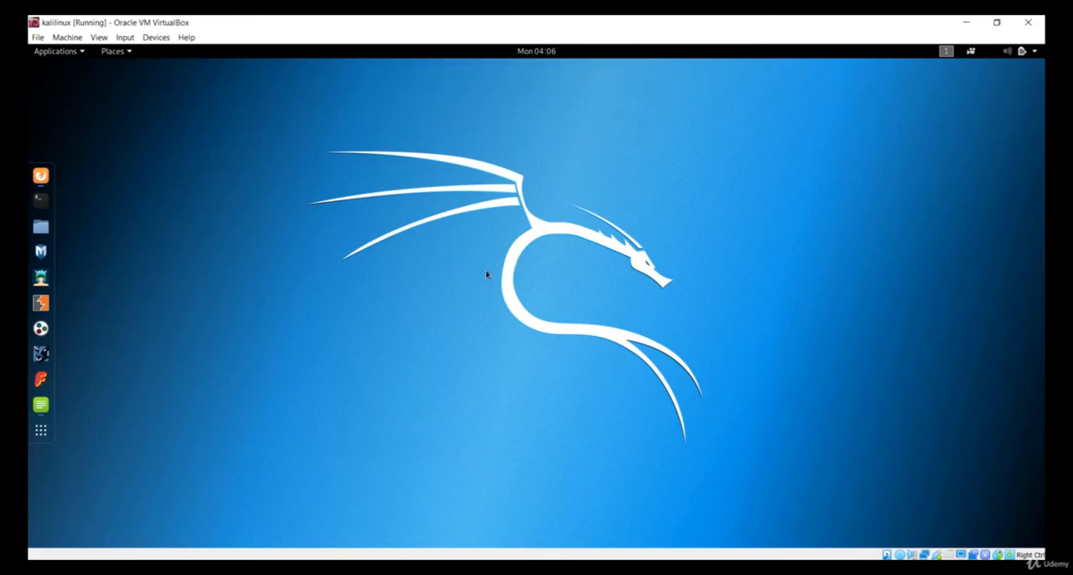
View the running MSEdge - Win10 virtual machine and minimize both virtual machine windows.
{"action": "mouse_move", "coordinate": [434, 567]}
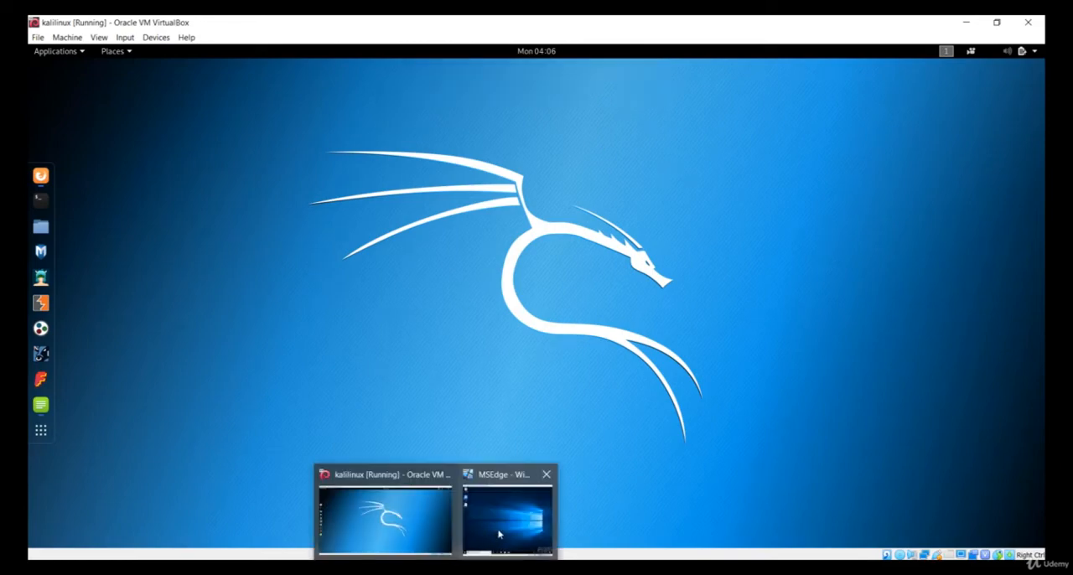
{"action": "left_click", "coordinate": [496, 537]}
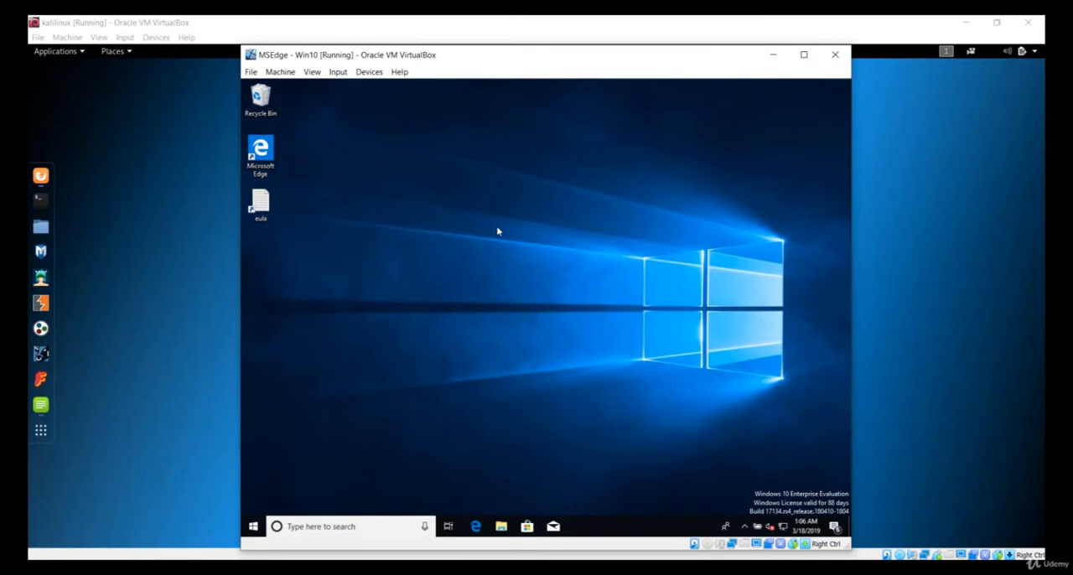
{"action": "left_click", "coordinate": [773, 57]}
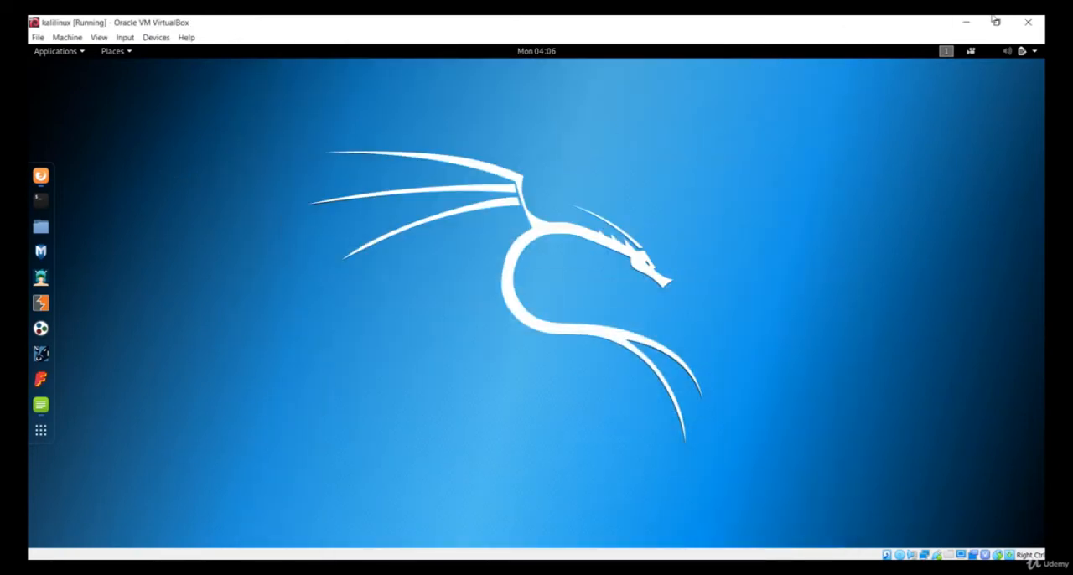
{"action": "left_click", "coordinate": [965, 23]}
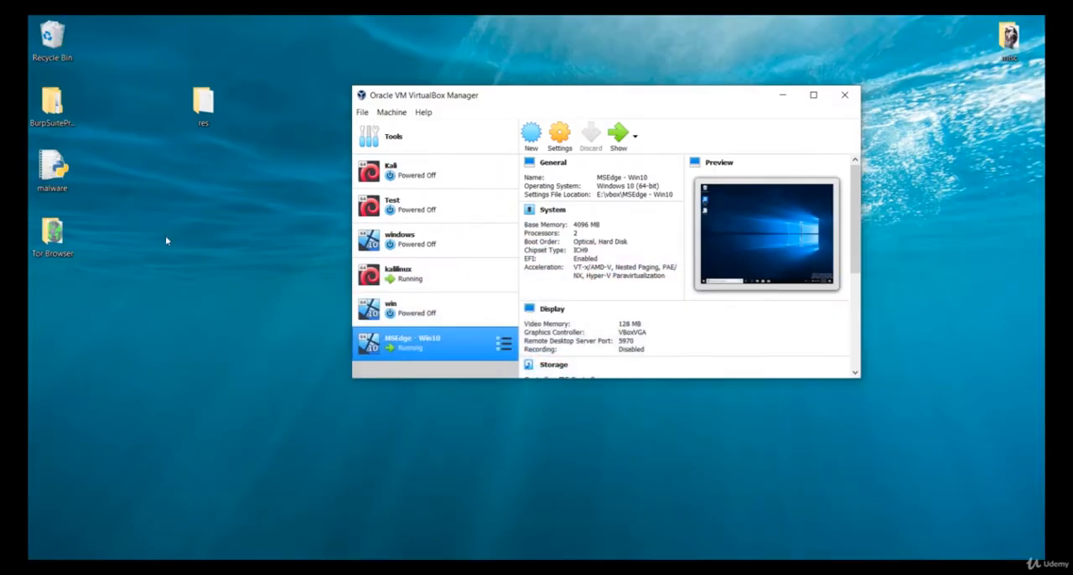
{"action": "left_click", "coordinate": [246, 302]}
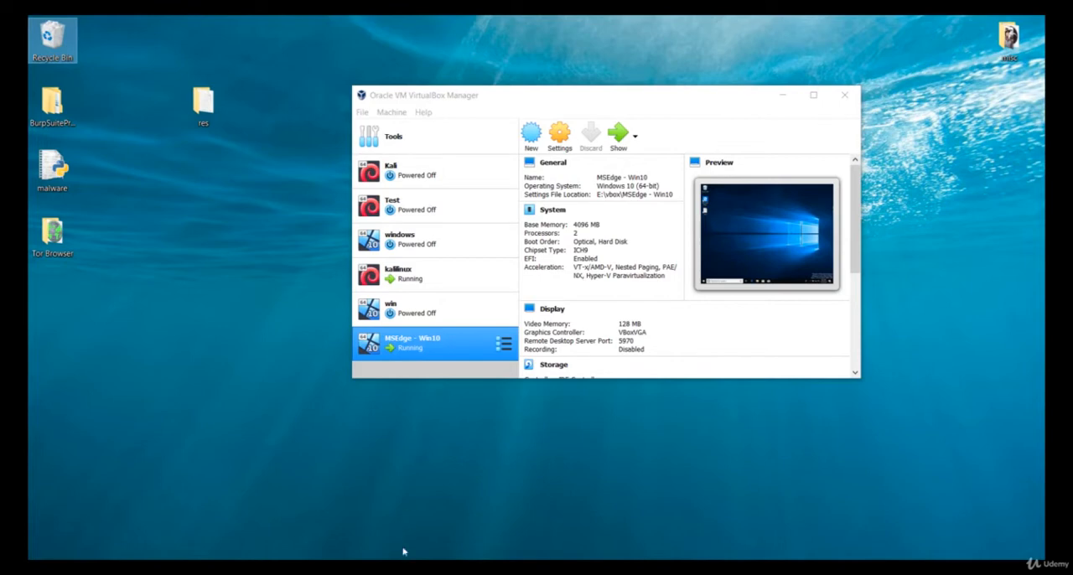
Switch to the browser and view the address and Downloads options of the official Kali Linux site.
{"action": "mouse_move", "coordinate": [405, 566]}
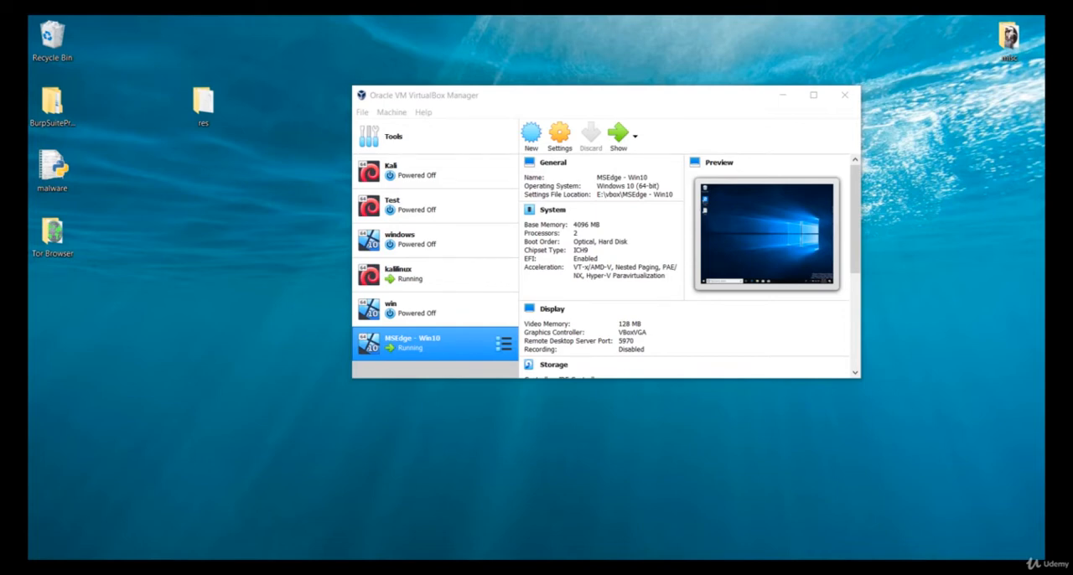
{"action": "left_click", "coordinate": [403, 567]}
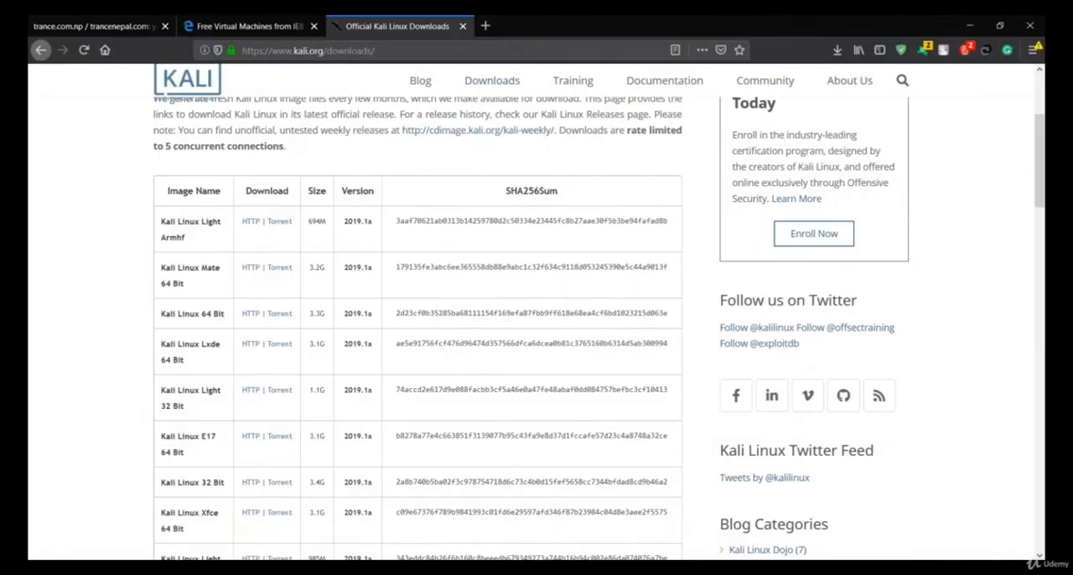
{"action": "left_click", "coordinate": [336, 49]}
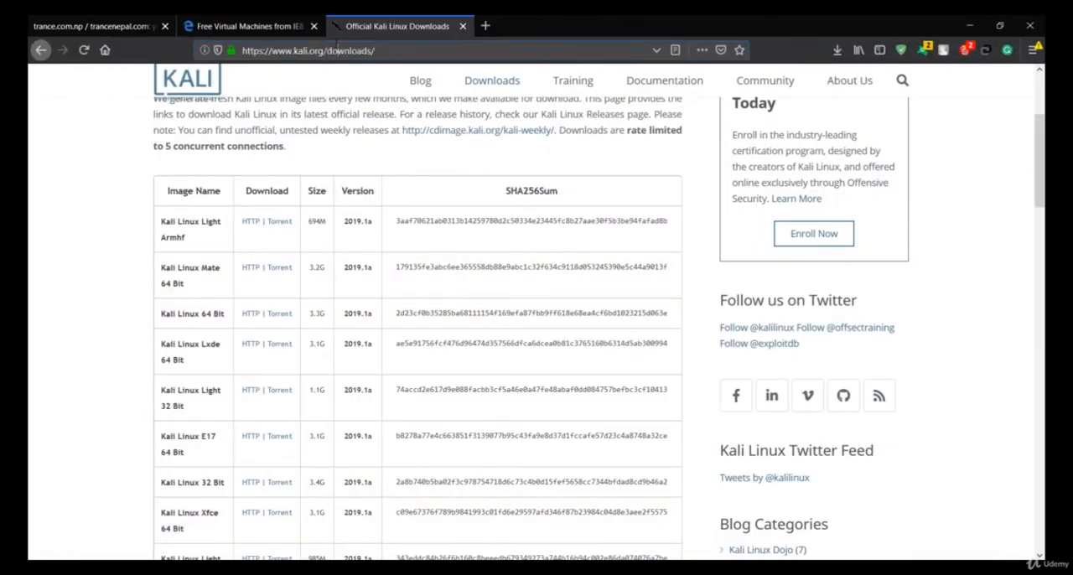
{"action": "left_click", "coordinate": [399, 113]}
{"action": "scroll", "coordinate": [453, 121], "scroll_direction": "up", "scroll_amount": 3}
{"action": "mouse_move", "coordinate": [492, 104]}
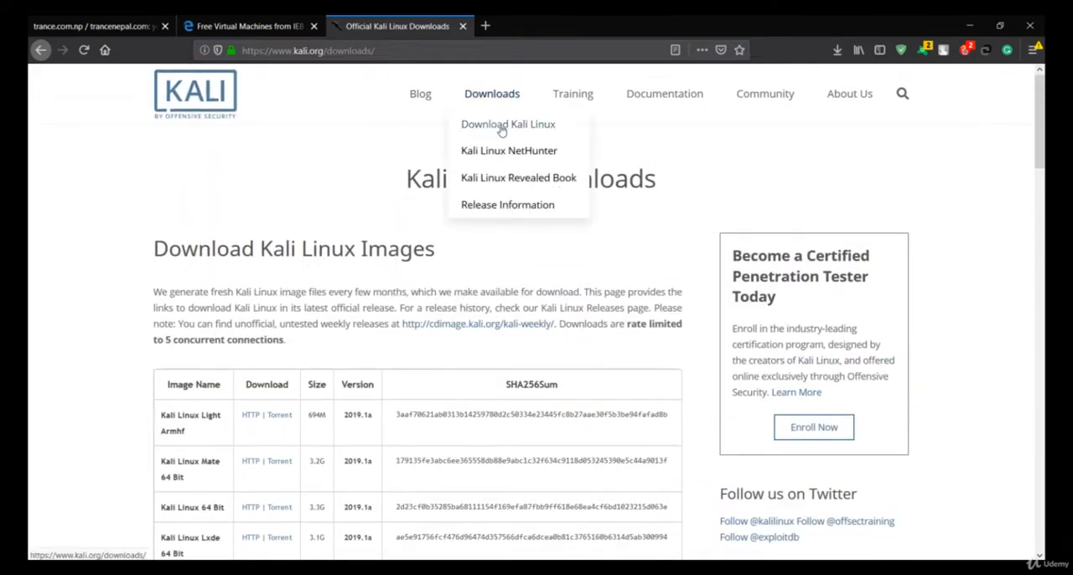
Examine the Kali Linux image list, highlighting the Kali Linux Light 32 Bit and Kali Linux 64 Bit entries.
{"action": "scroll", "coordinate": [356, 140], "scroll_direction": "down", "scroll_amount": 2}
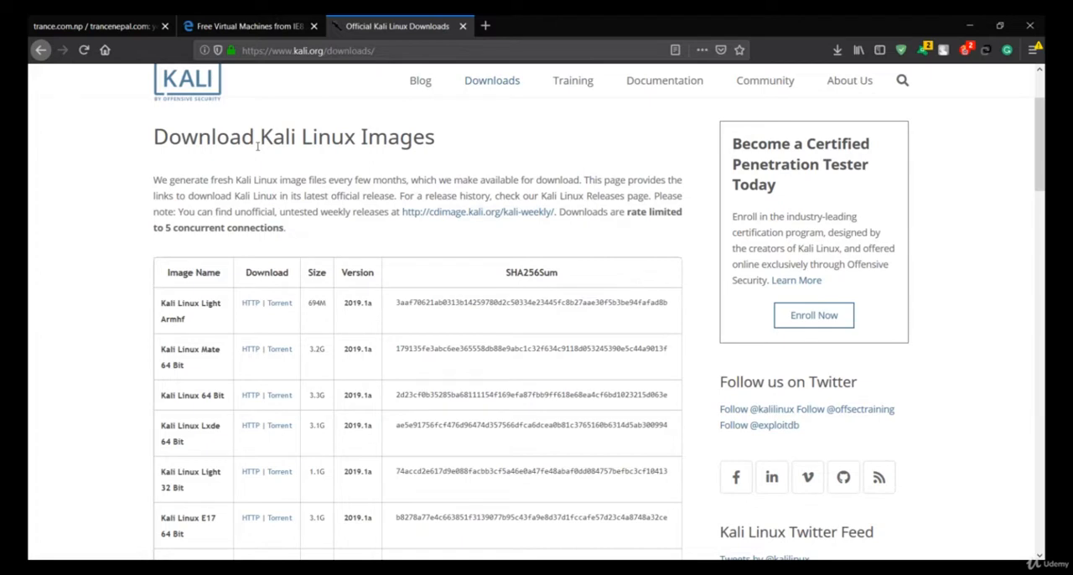
{"action": "scroll", "coordinate": [303, 260], "scroll_direction": "down", "scroll_amount": 3}
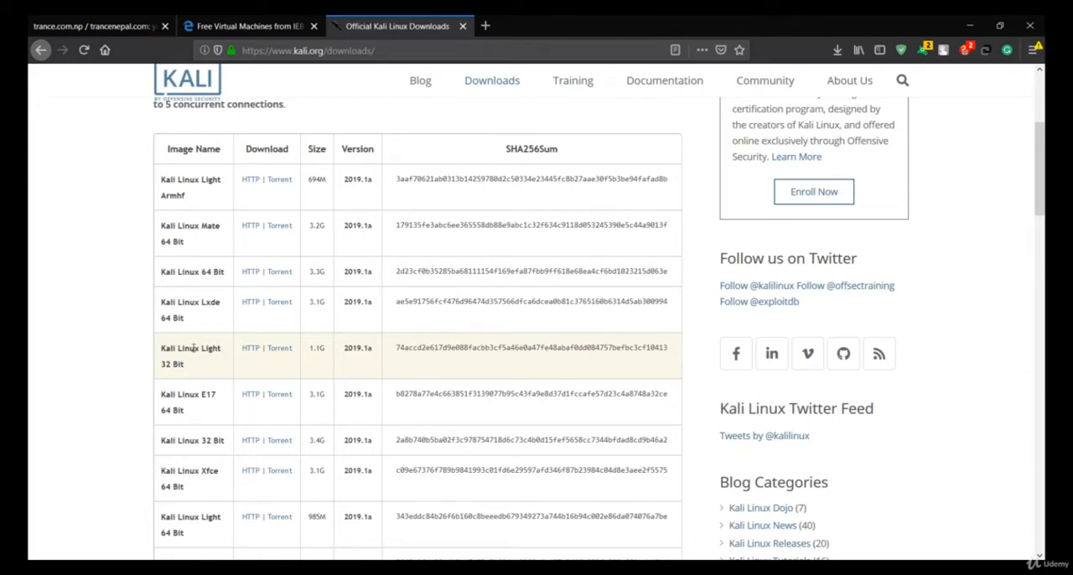
{"action": "left_click_drag", "start_coordinate": [162, 352], "coordinate": [222, 352]}
{"action": "left_click", "coordinate": [221, 351]}
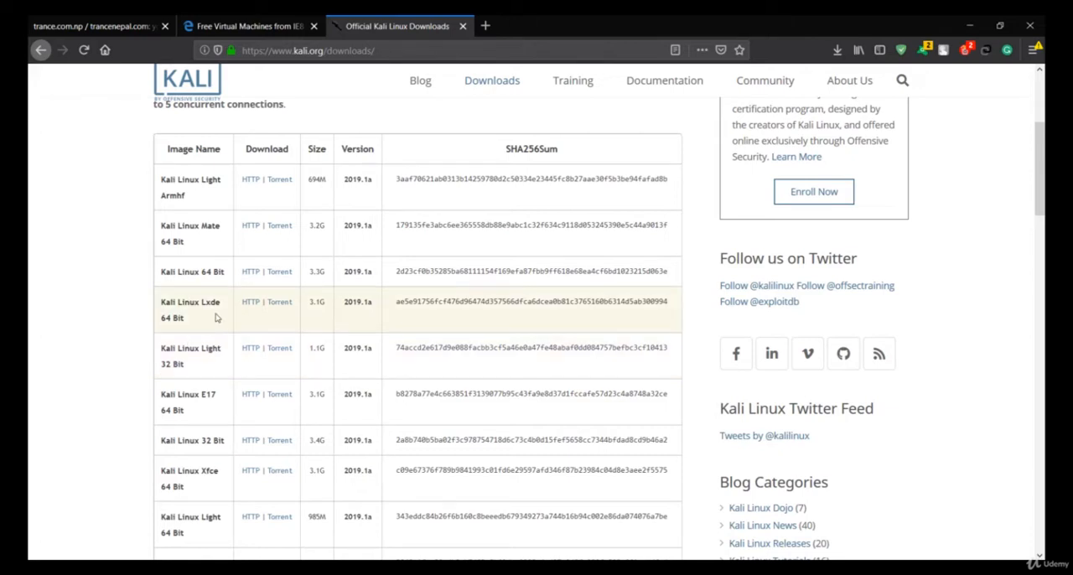
{"action": "scroll", "coordinate": [215, 316], "scroll_direction": "up", "scroll_amount": 2}
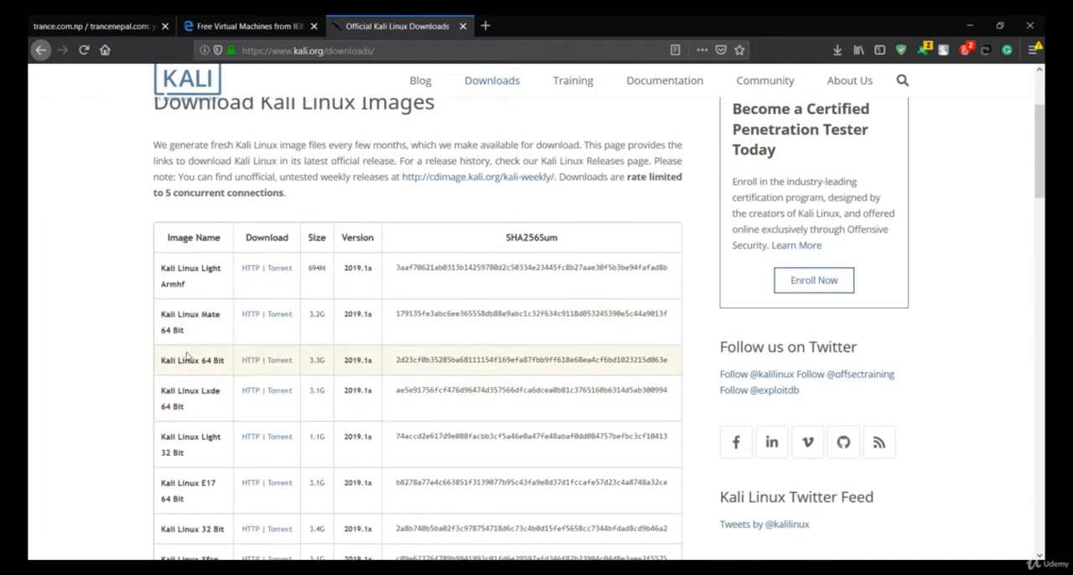
{"action": "left_click_drag", "start_coordinate": [166, 360], "coordinate": [217, 361]}
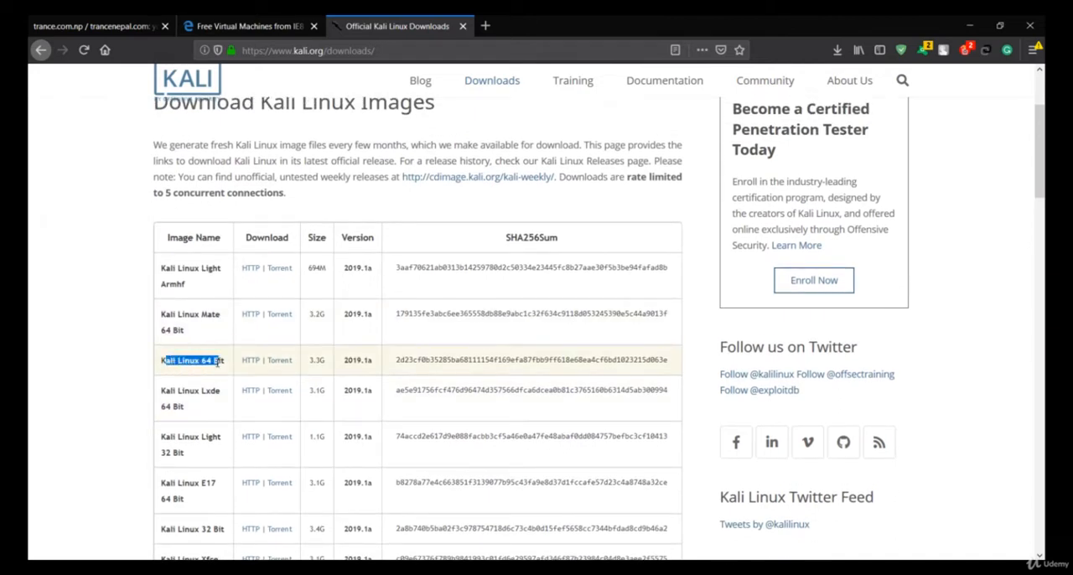
{"action": "left_click", "coordinate": [217, 361]}
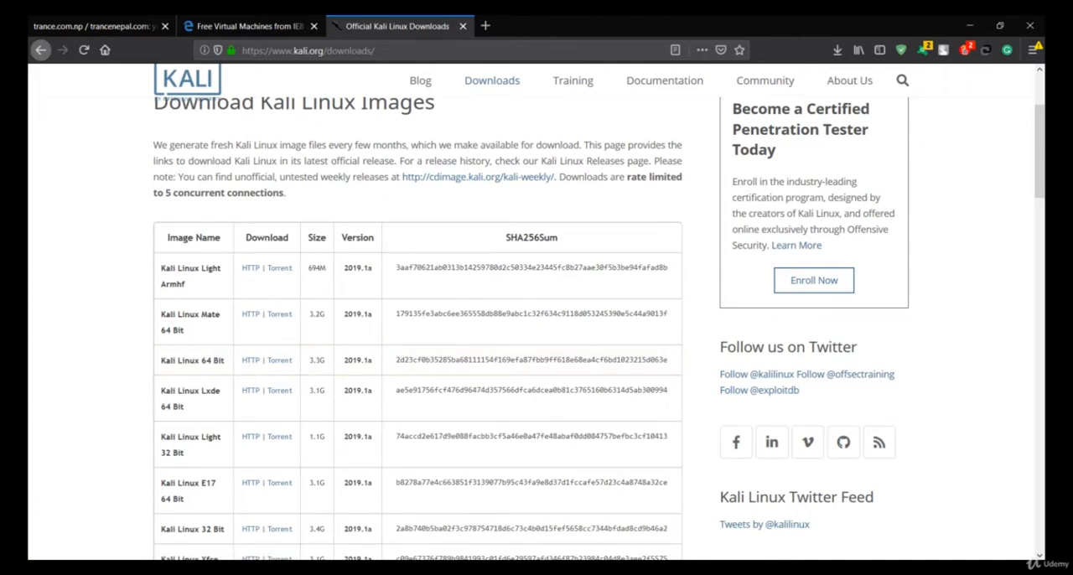
Check the file type of kali-linux-2018.4-amd64 in the E:\unzip folder through its properties and minimize the folder window.
{"action": "left_click", "coordinate": [398, 570]}
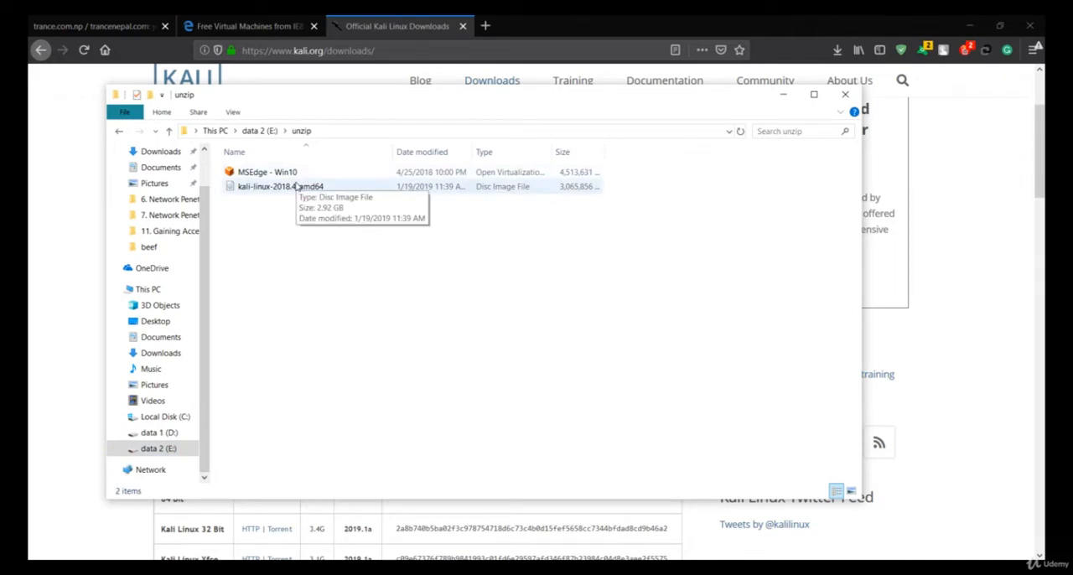
{"action": "left_click", "coordinate": [297, 186]}
{"action": "right_click", "coordinate": [297, 186]}
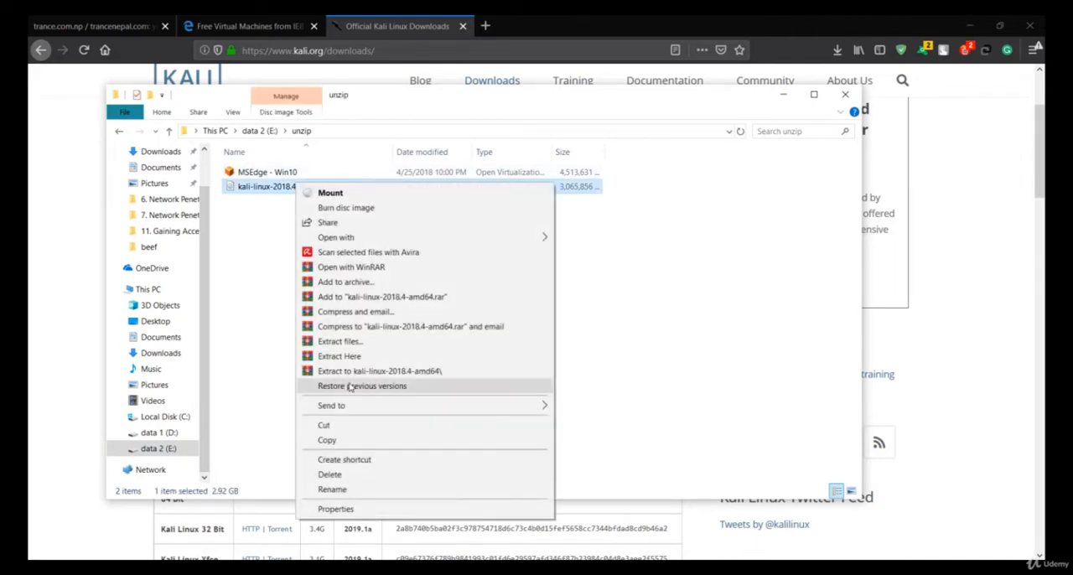
{"action": "left_click", "coordinate": [321, 509]}
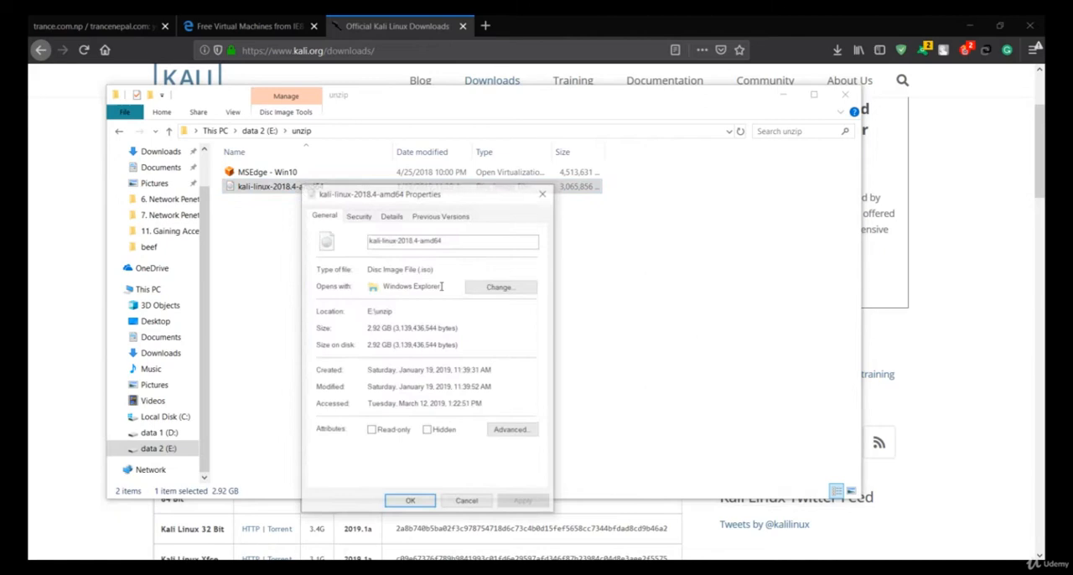
{"action": "left_click_drag", "start_coordinate": [410, 268], "coordinate": [435, 268]}
{"action": "left_click", "coordinate": [435, 268]}
{"action": "left_click", "coordinate": [540, 195]}
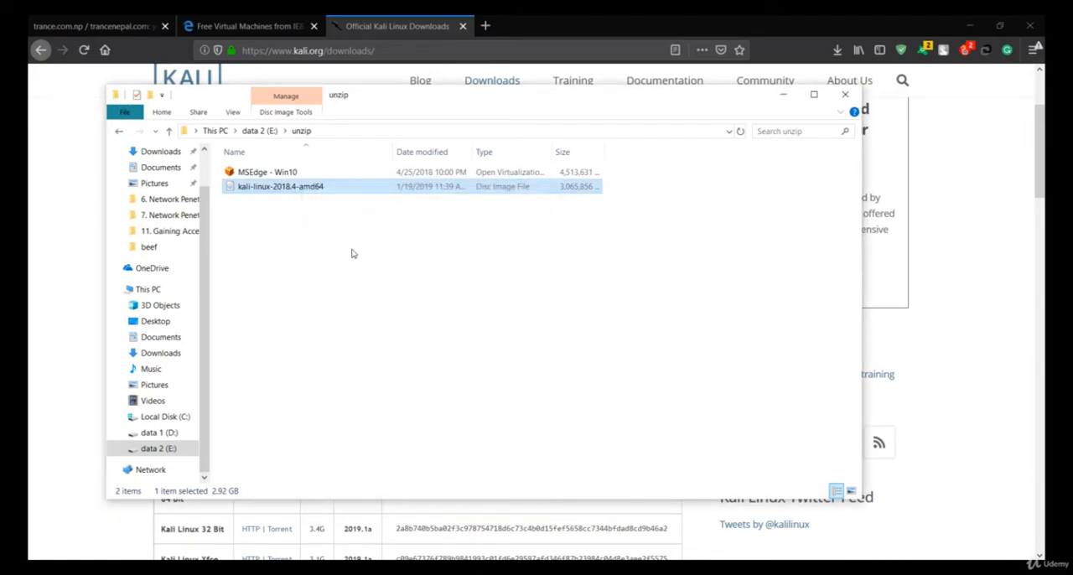
{"action": "left_click", "coordinate": [332, 243]}
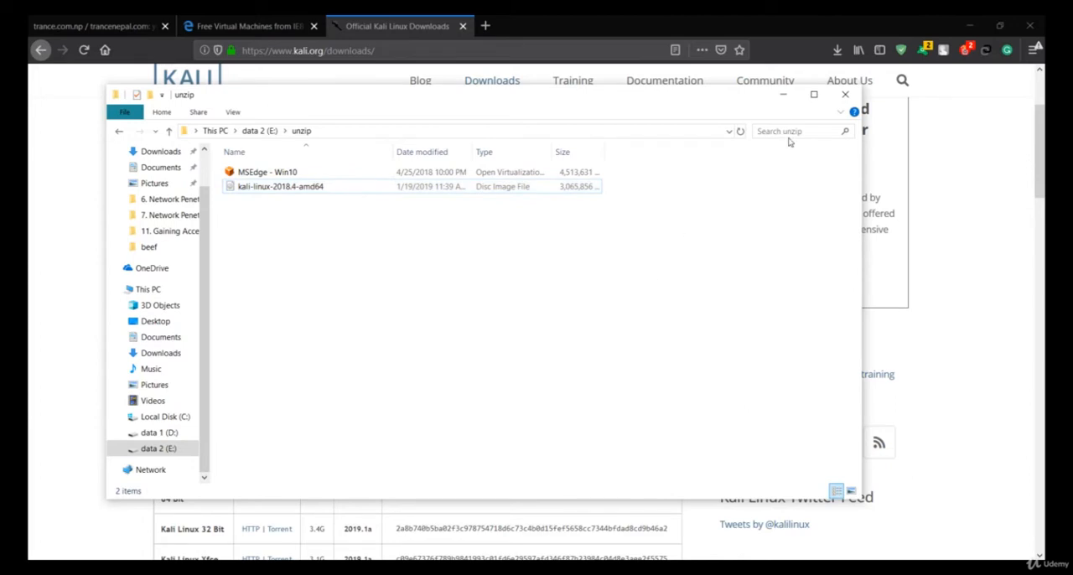
{"action": "left_click", "coordinate": [785, 98]}
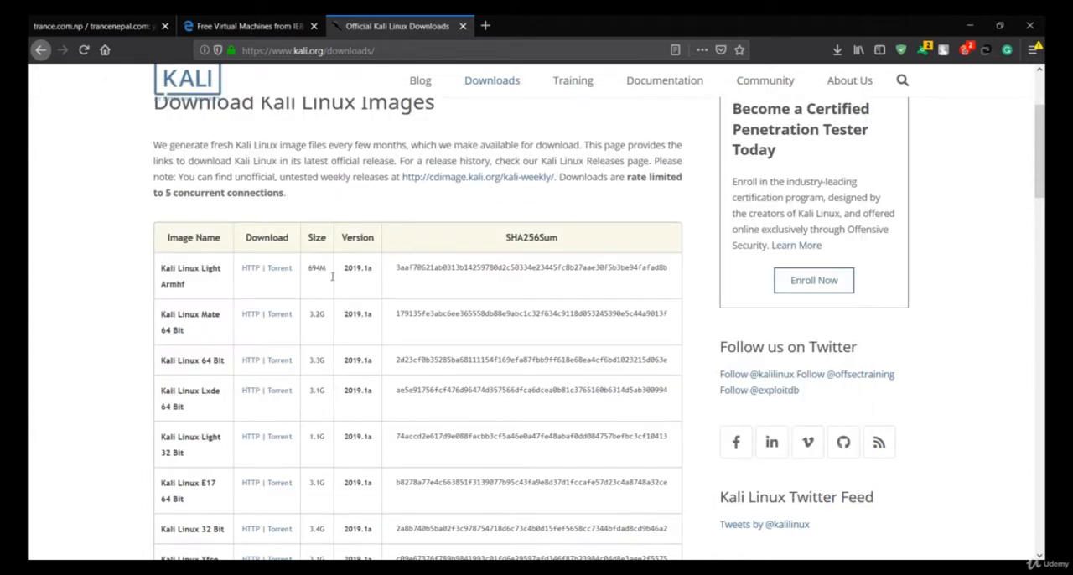
Compare the Kali Linux 64 Bit and Kali Linux 32 Bit entries in the download table.
{"action": "left_click_drag", "start_coordinate": [223, 360], "coordinate": [199, 360]}
{"action": "left_click", "coordinate": [198, 360]}
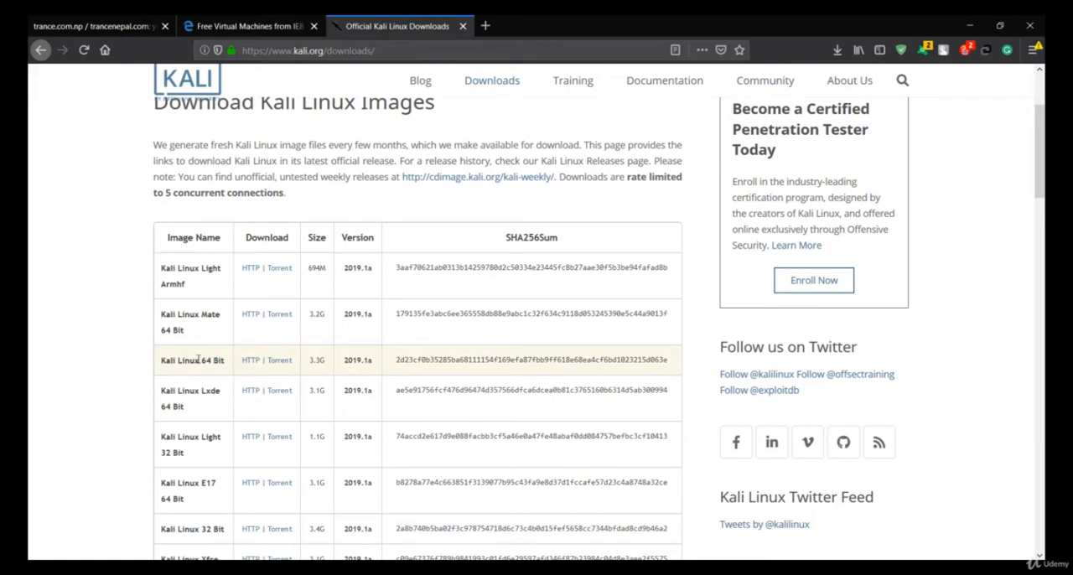
{"action": "scroll", "coordinate": [199, 359], "scroll_direction": "down", "scroll_amount": 1}
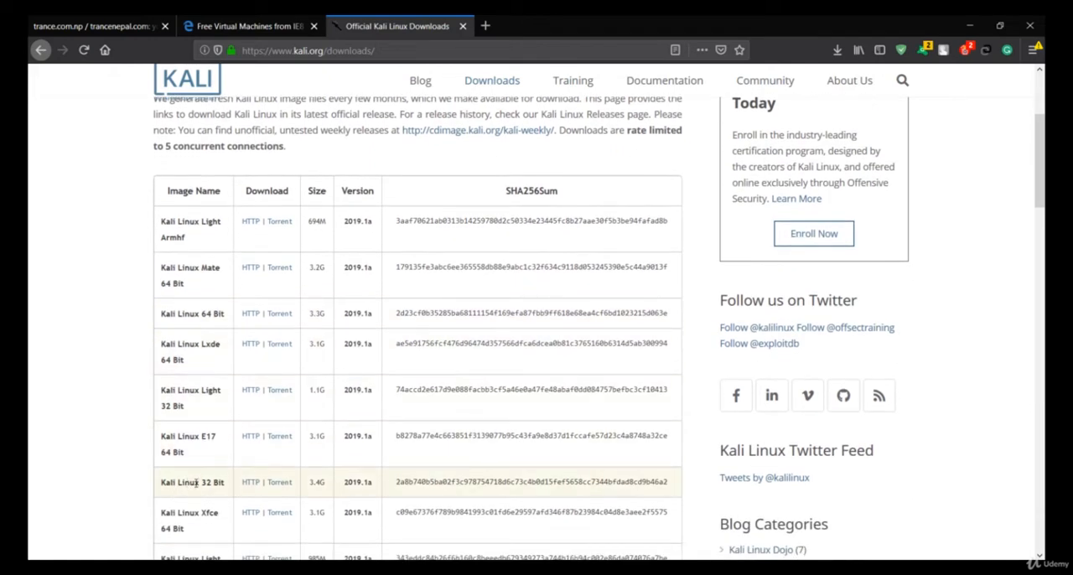
{"action": "left_click_drag", "start_coordinate": [201, 482], "coordinate": [228, 484]}
{"action": "left_click", "coordinate": [228, 485]}
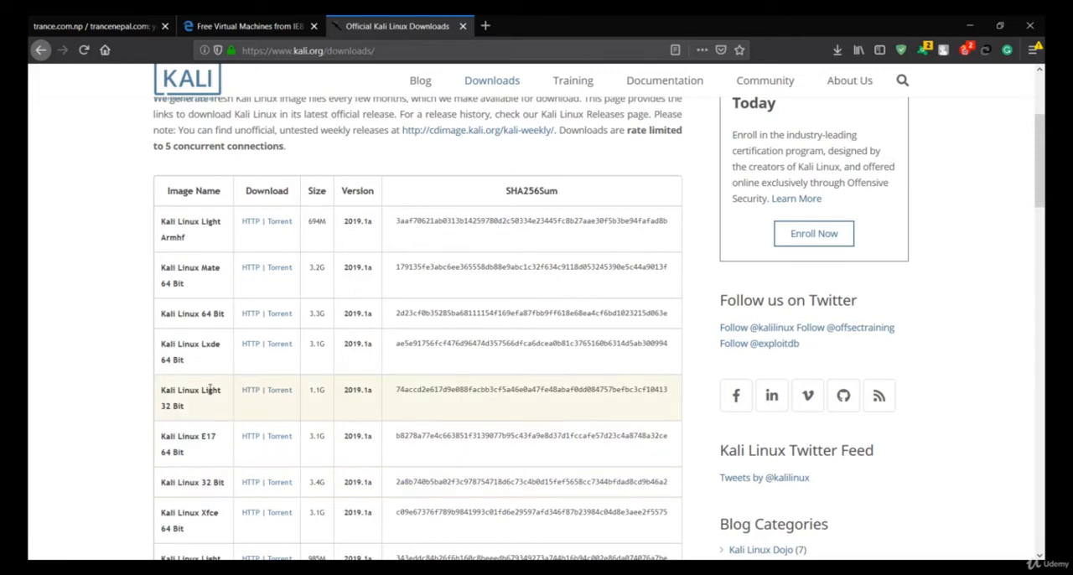
{"action": "scroll", "coordinate": [209, 390], "scroll_direction": "up", "scroll_amount": 4}
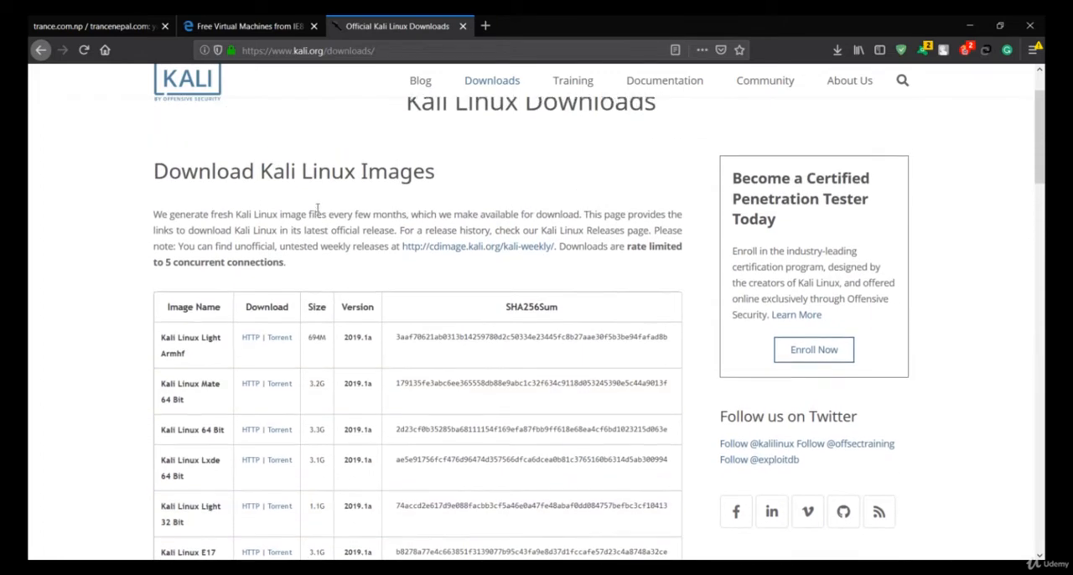
{"action": "scroll", "coordinate": [339, 290], "scroll_direction": "down", "scroll_amount": 5}
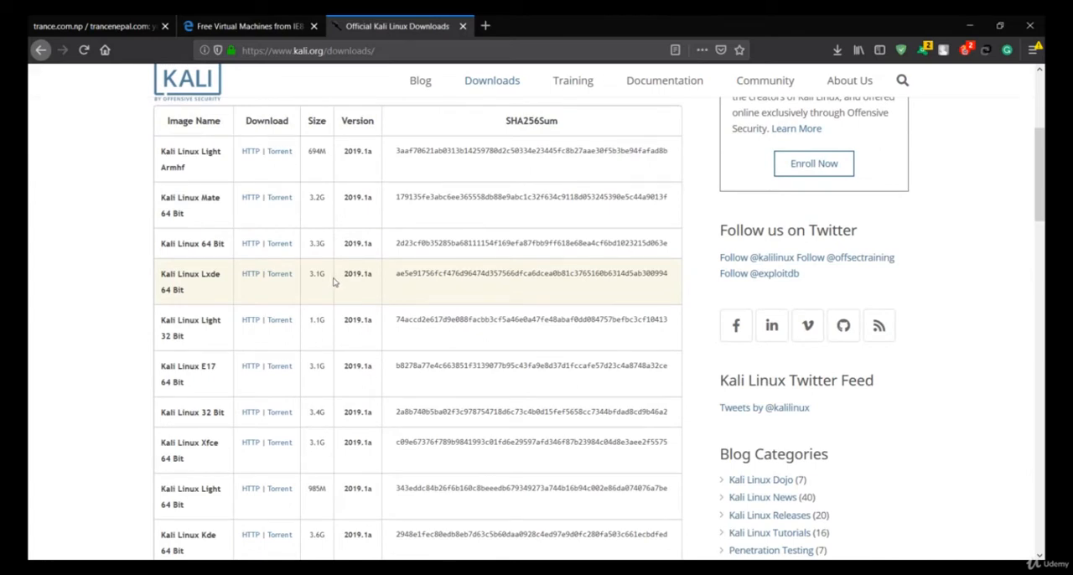
Switch to the Microsoft Edge virtual machines download page and view its address, heading and introductory text.
{"action": "left_click", "coordinate": [269, 18]}
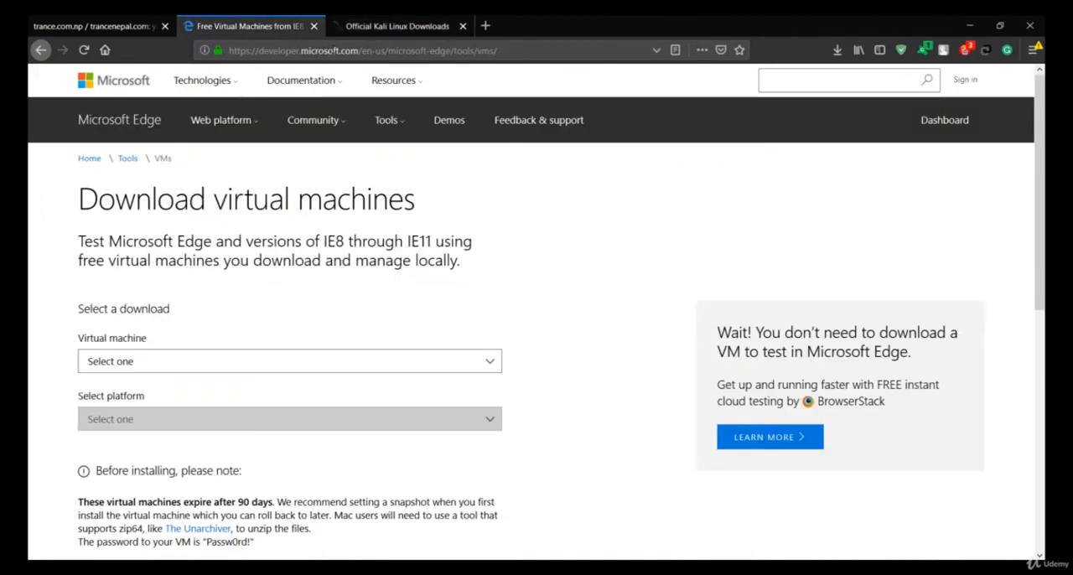
{"action": "left_click", "coordinate": [333, 50]}
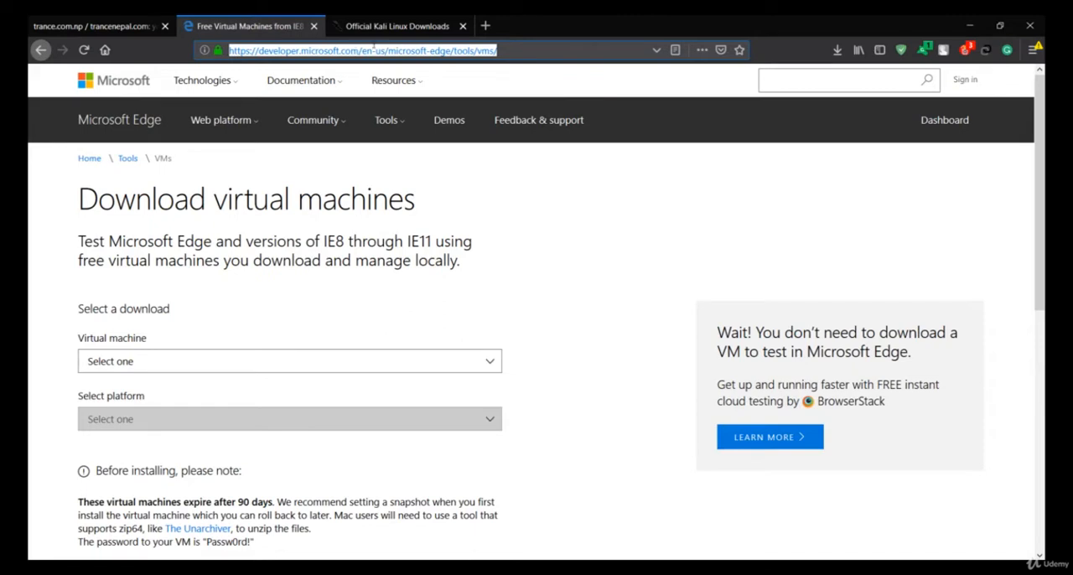
{"action": "left_click", "coordinate": [379, 47]}
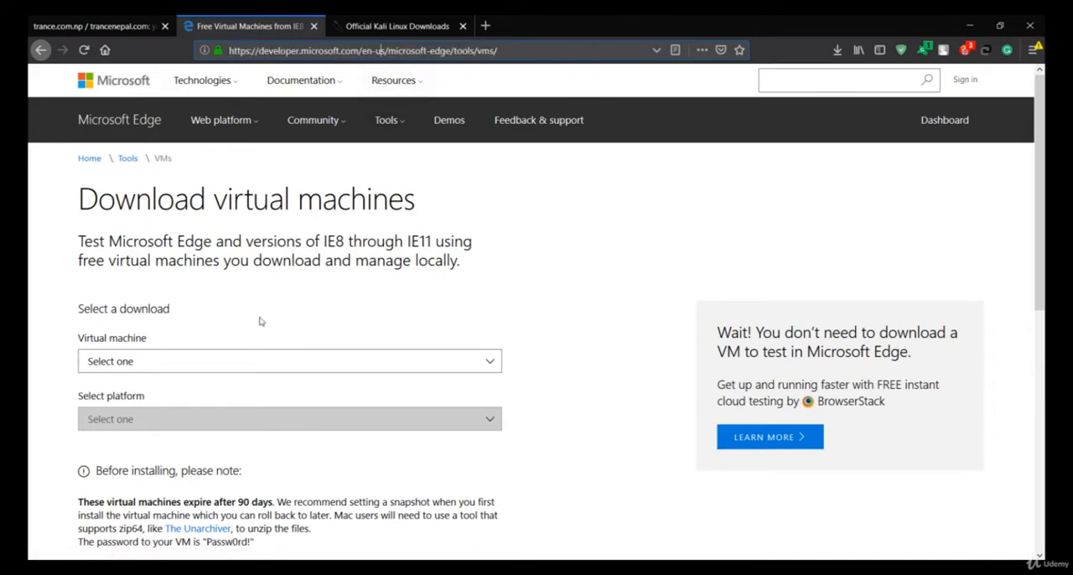
{"action": "scroll", "coordinate": [260, 321], "scroll_direction": "down", "scroll_amount": 1}
{"action": "left_click_drag", "start_coordinate": [318, 167], "coordinate": [463, 210]}
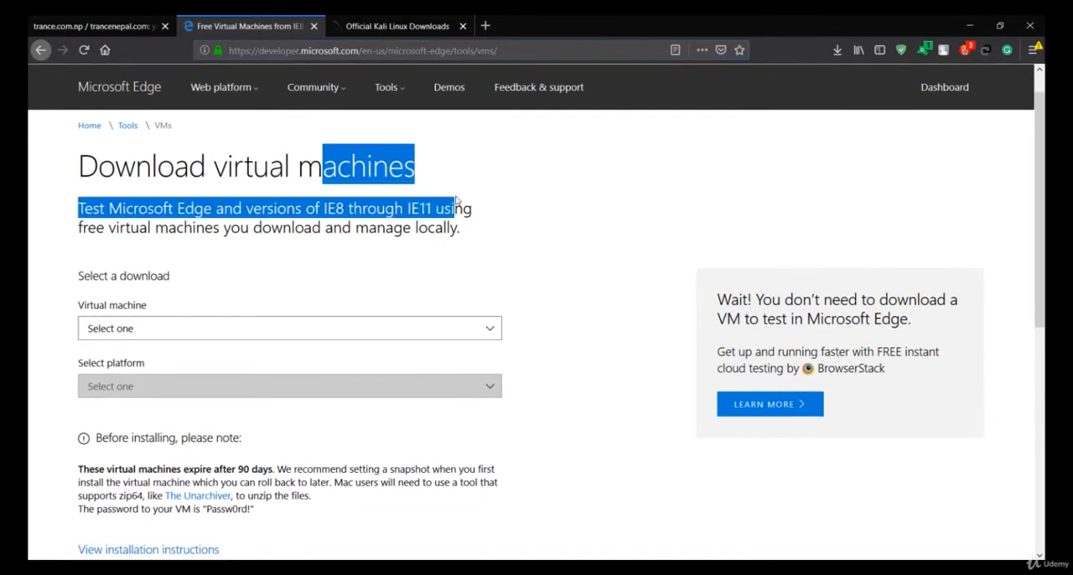
{"action": "left_click", "coordinate": [456, 200]}
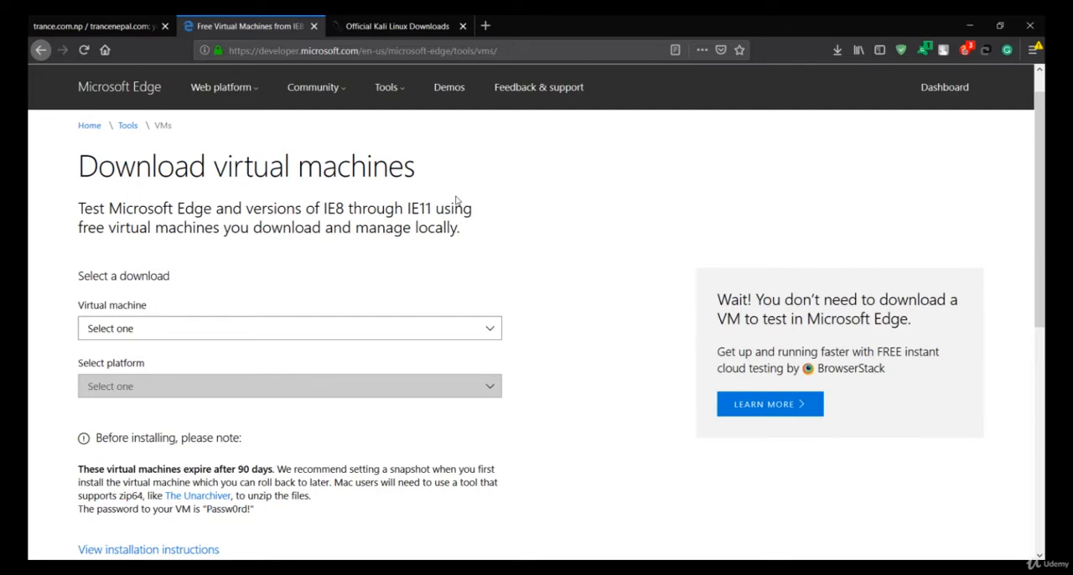
Choose the MSEdge on Win10 (x64) Stable (17.17134) virtual machine with VirtualBox as the platform.
{"action": "left_click", "coordinate": [316, 332]}
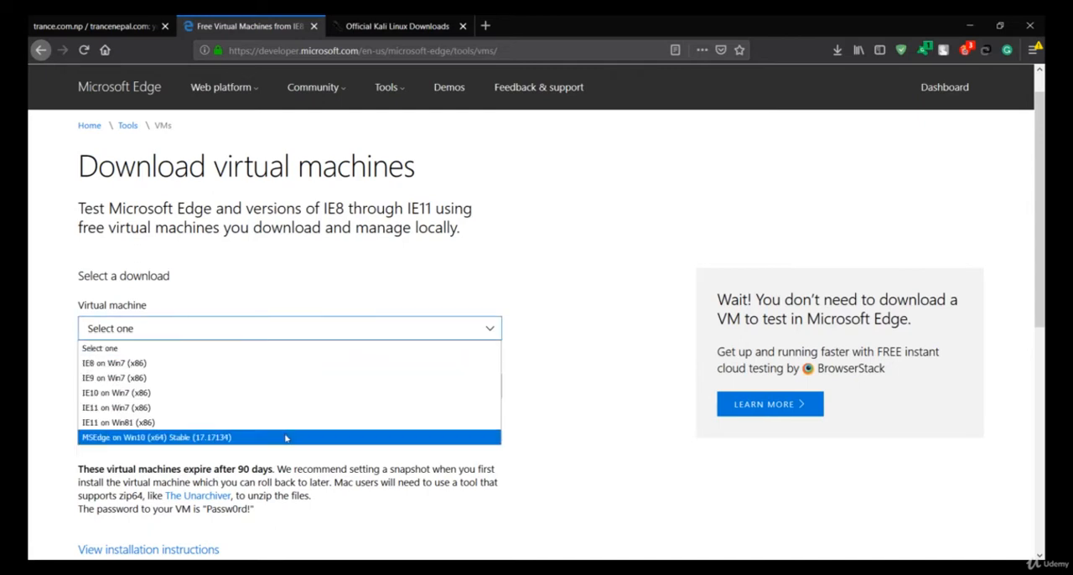
{"action": "left_click", "coordinate": [155, 437]}
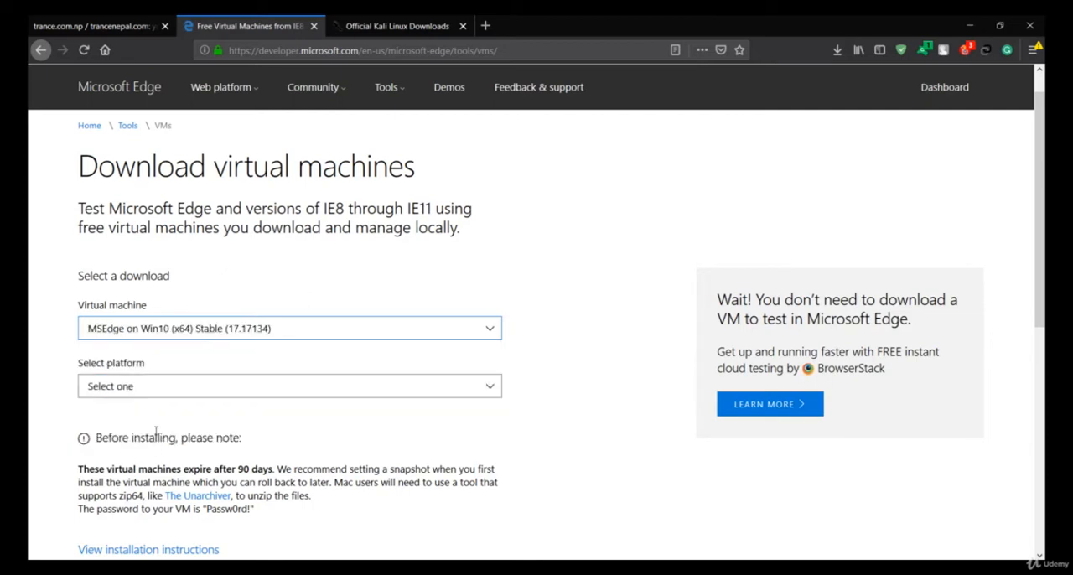
{"action": "left_click", "coordinate": [189, 390]}
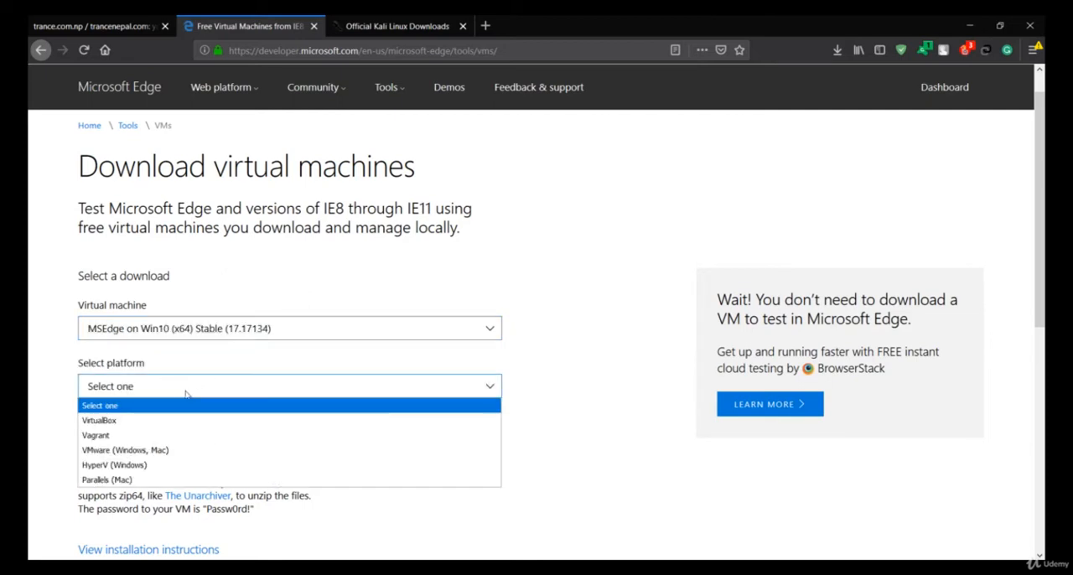
{"action": "left_click", "coordinate": [109, 426]}
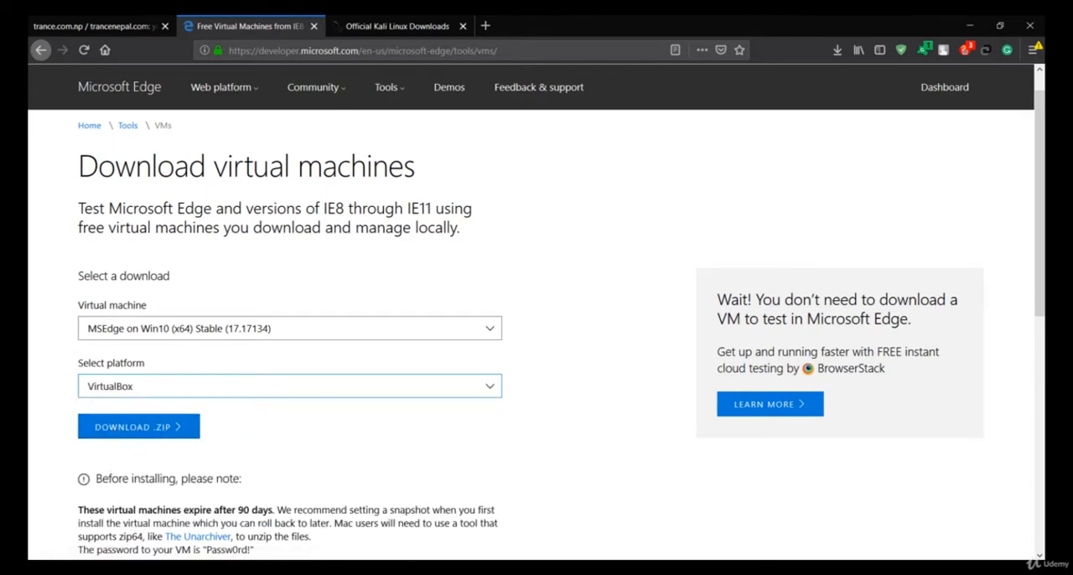
Switch to the E:\unzip folder, check the file type of MSEdge - Win10 in its properties, and select kali-linux-2018.4-amd64.
{"action": "key", "text": "alt+Tab"}
{"action": "left_click", "coordinate": [444, 175]}
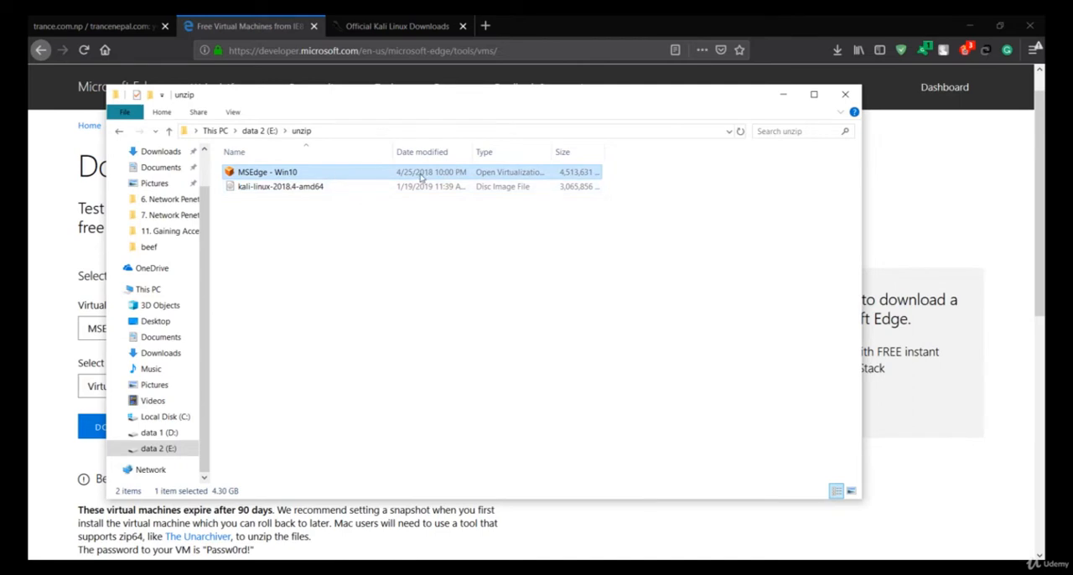
{"action": "right_click", "coordinate": [421, 176]}
{"action": "left_click", "coordinate": [476, 429]}
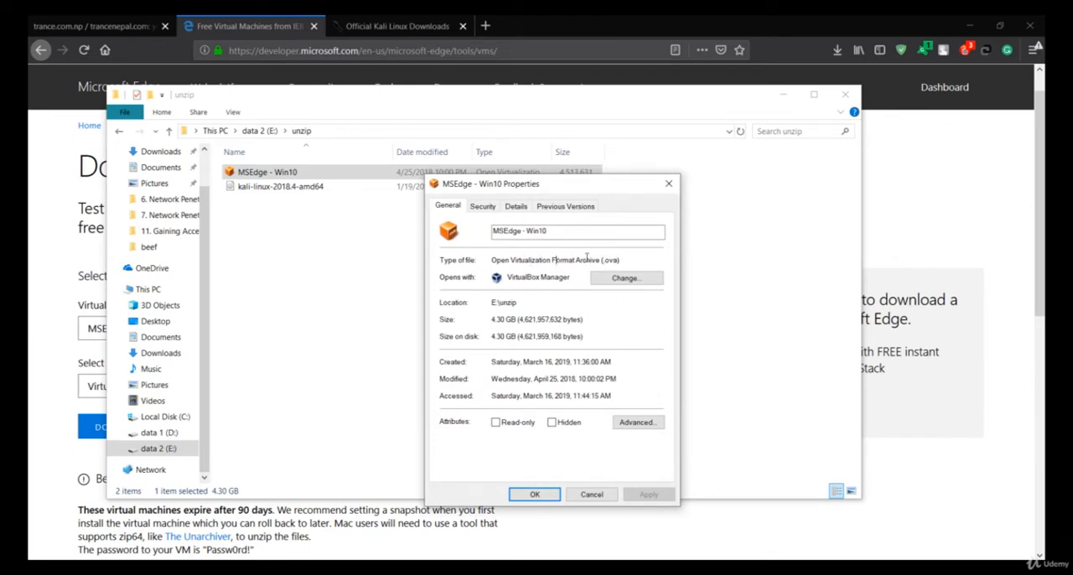
{"action": "left_click", "coordinate": [668, 182]}
{"action": "left_click", "coordinate": [362, 226]}
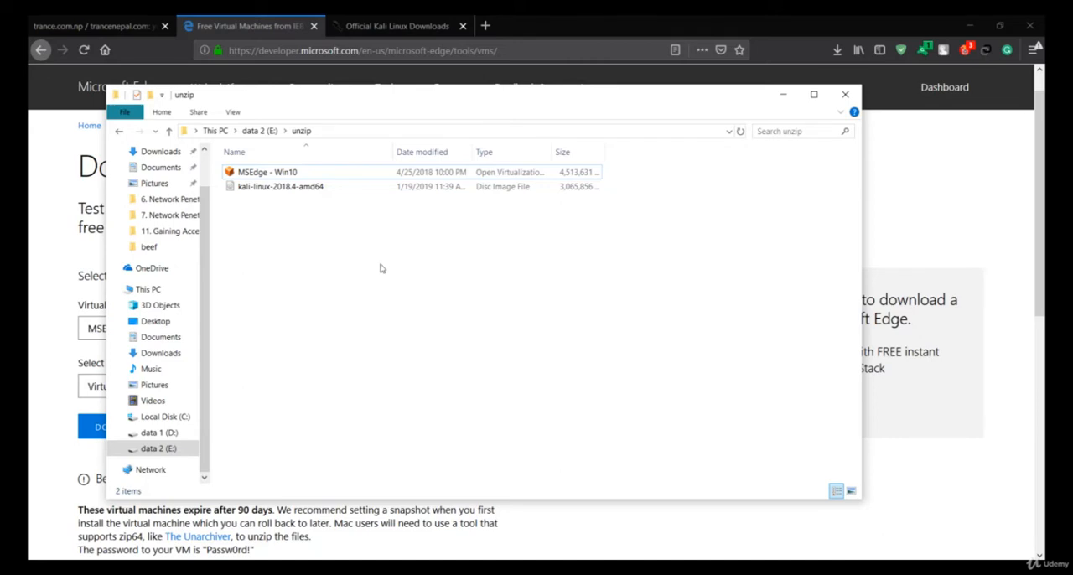
{"action": "left_click", "coordinate": [422, 197]}
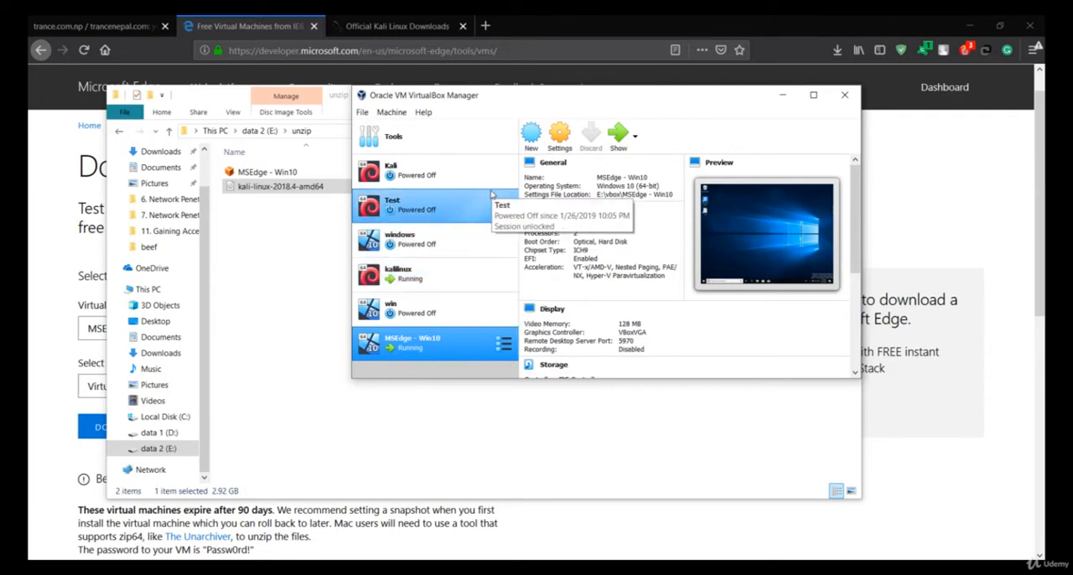
Start a new virtual machine in VirtualBox named kalinew, with type Linux and version Debian (64-bit).
{"action": "left_click", "coordinate": [531, 136]}
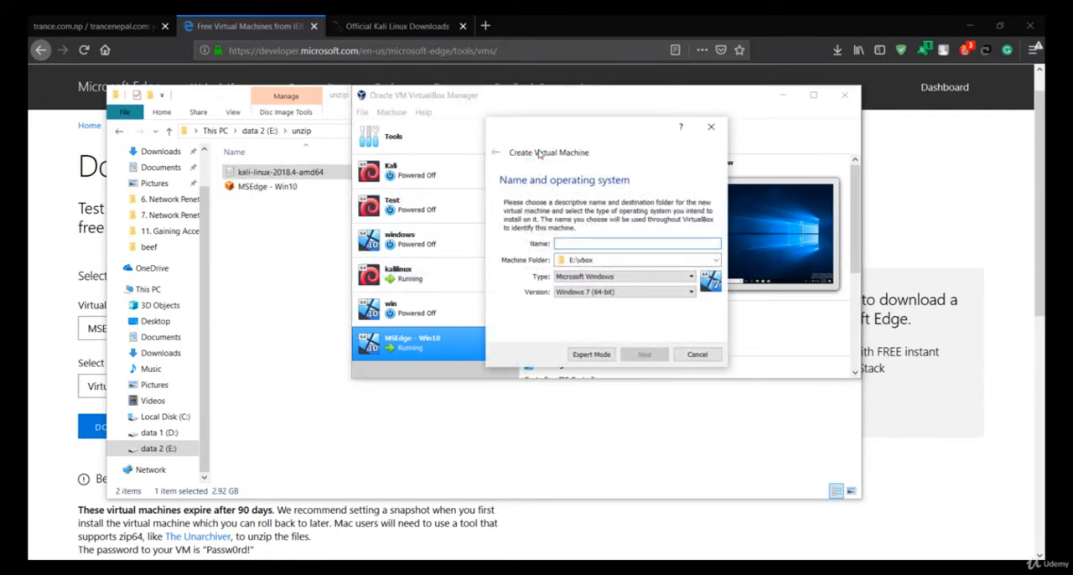
{"action": "type", "text": "kali"}
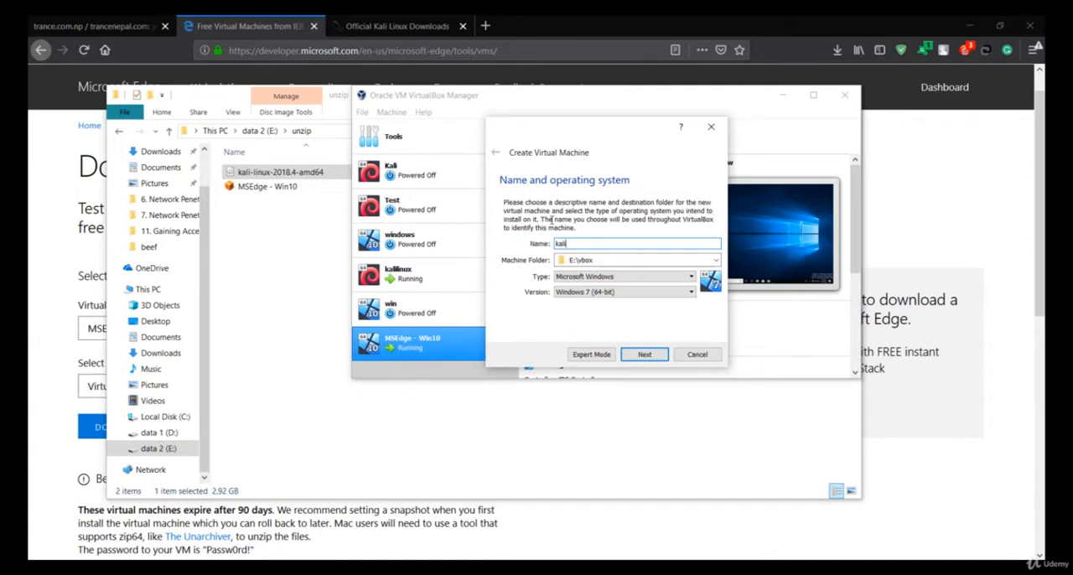
{"action": "type", "text": "n"}
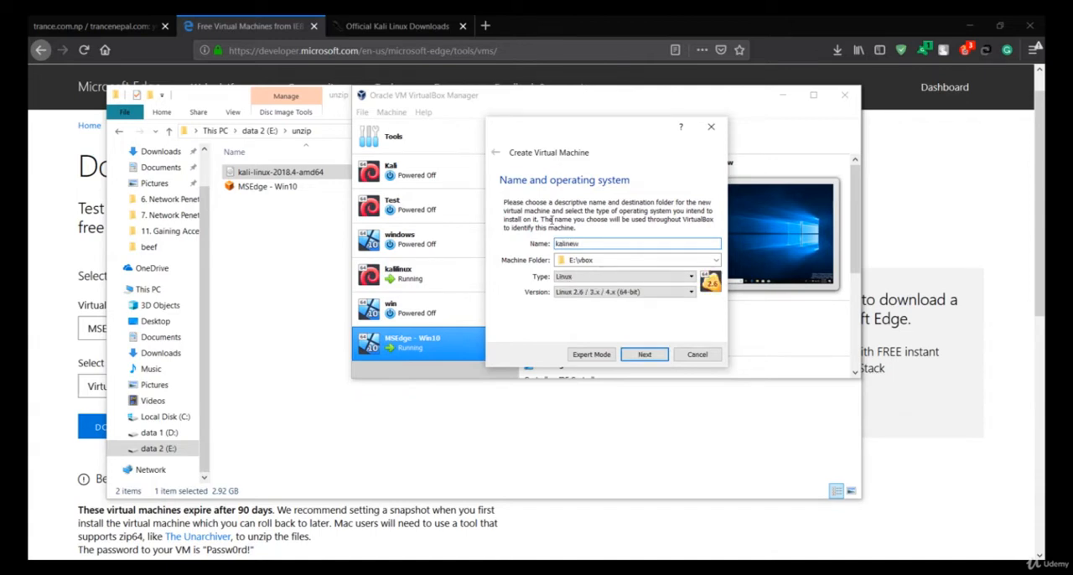
{"action": "type", "text": "ew"}
{"action": "left_click", "coordinate": [630, 278]}
{"action": "left_click", "coordinate": [631, 285]}
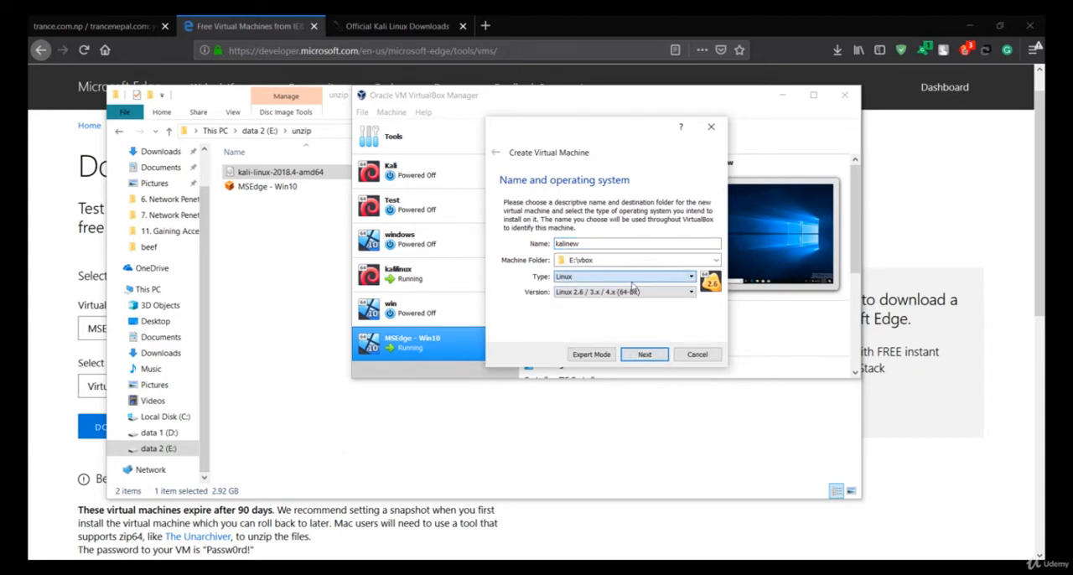
{"action": "left_click", "coordinate": [628, 292]}
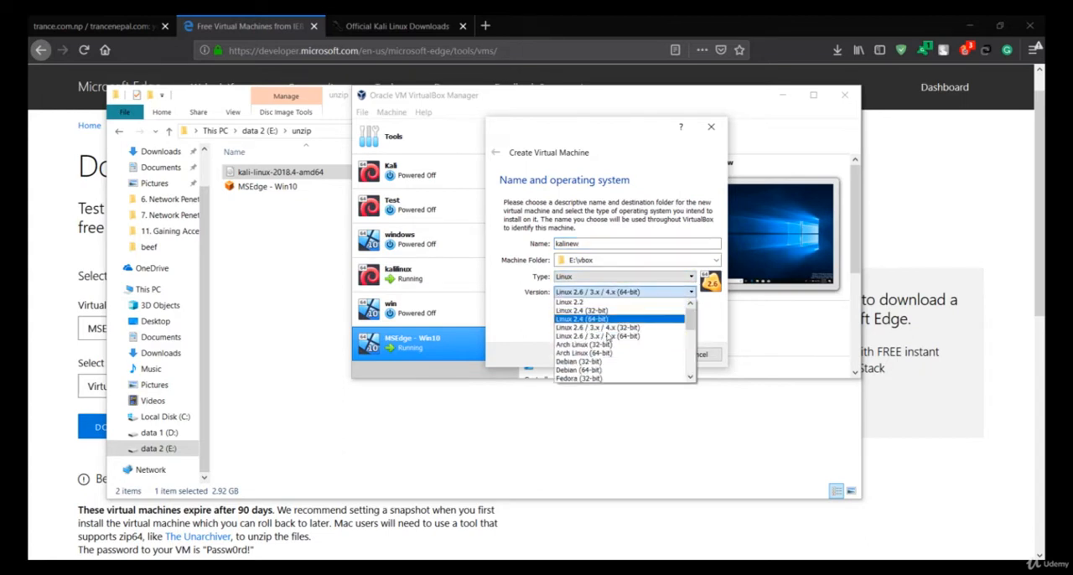
{"action": "left_click", "coordinate": [590, 371]}
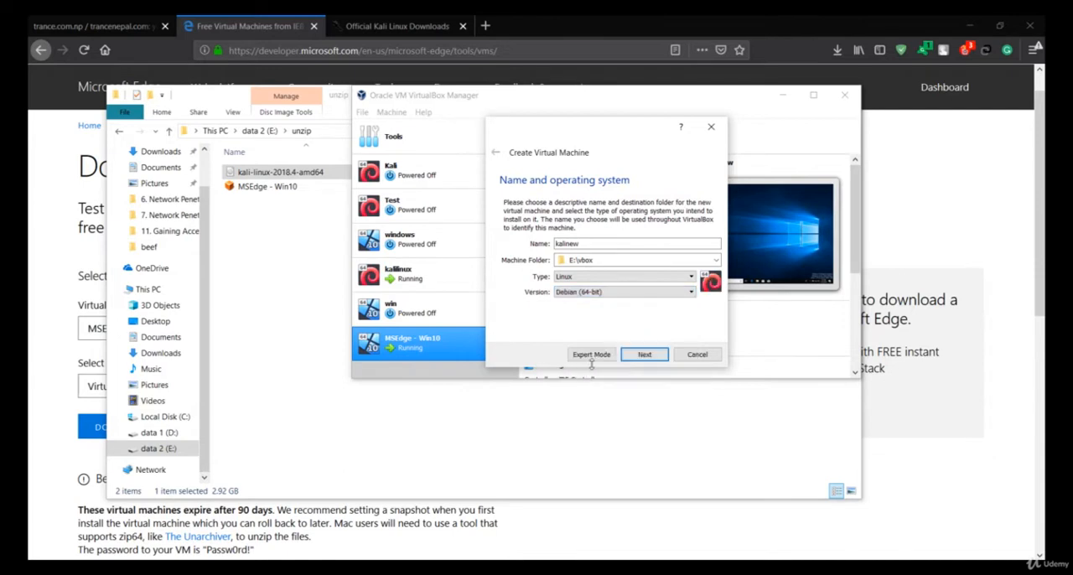
{"action": "left_click", "coordinate": [643, 354]}
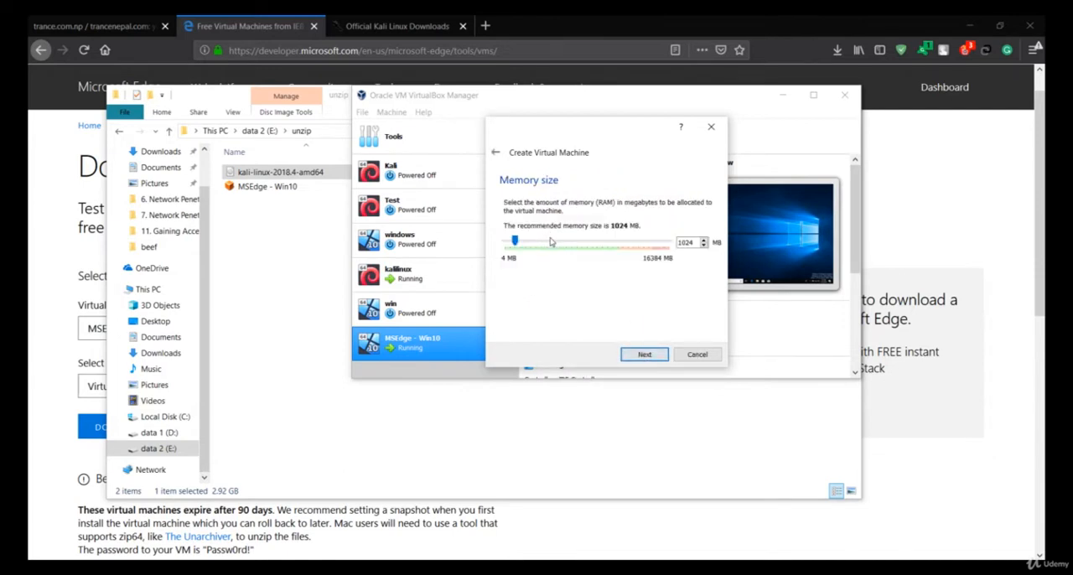
Allocate 2048 MB of memory and choose a new, dynamically allocated VDI virtual hard disk for kalinew.
{"action": "left_click_drag", "start_coordinate": [549, 242], "coordinate": [526, 244]}
{"action": "left_click", "coordinate": [644, 355]}
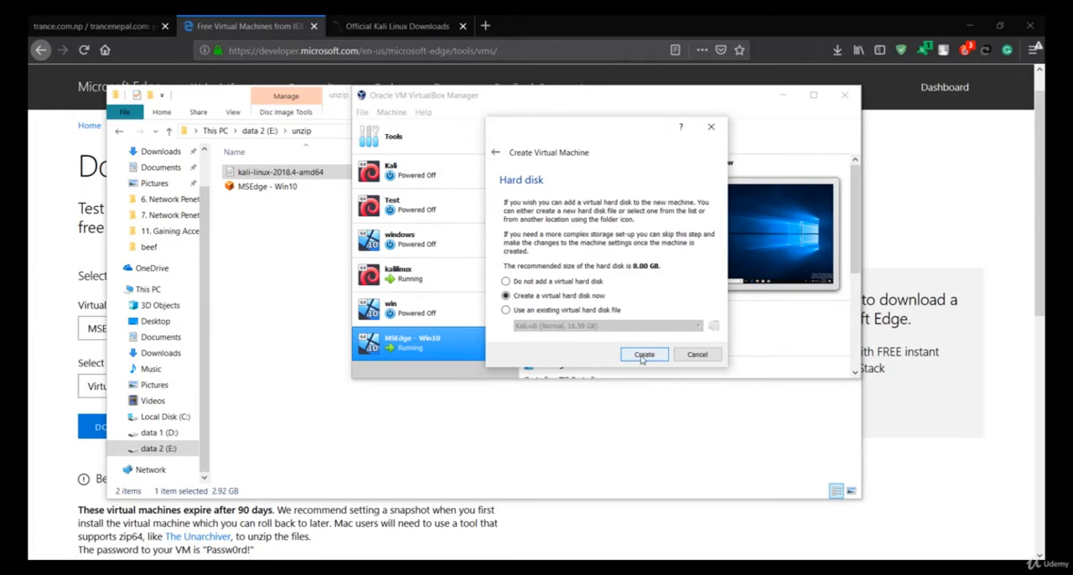
{"action": "left_click", "coordinate": [645, 355]}
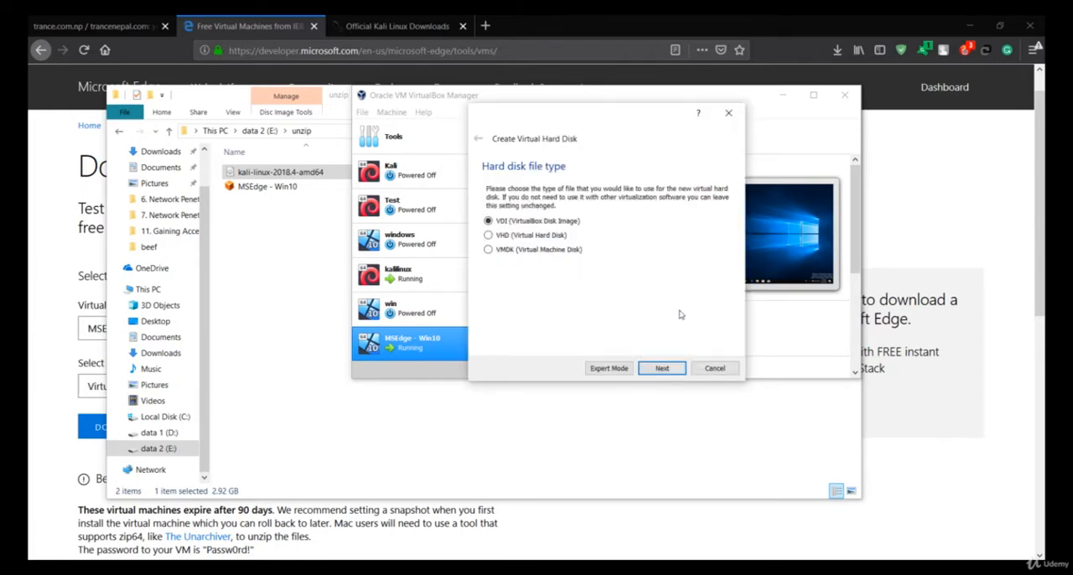
{"action": "left_click", "coordinate": [662, 368]}
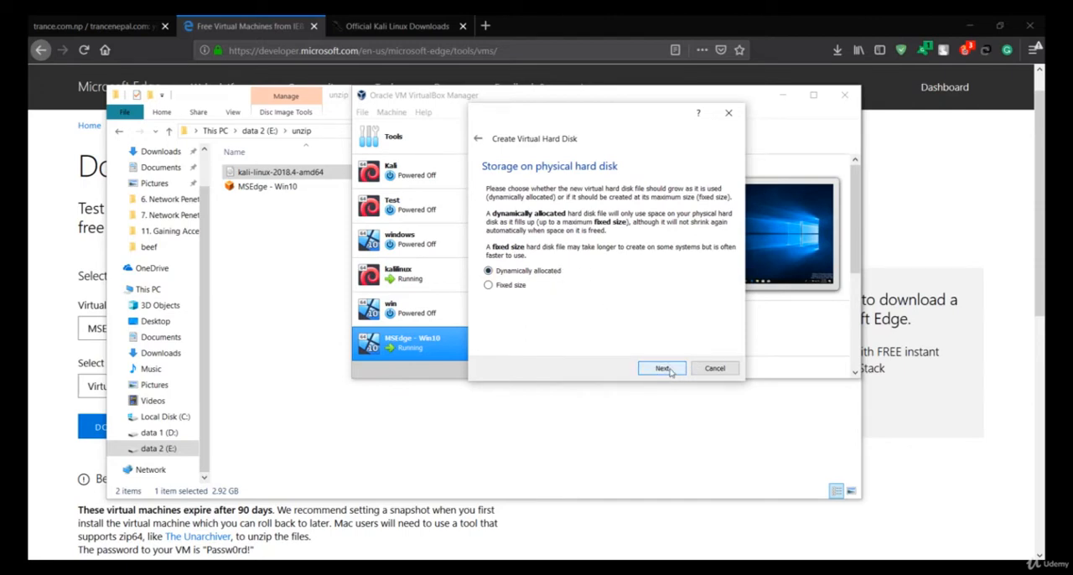
{"action": "left_click", "coordinate": [662, 367]}
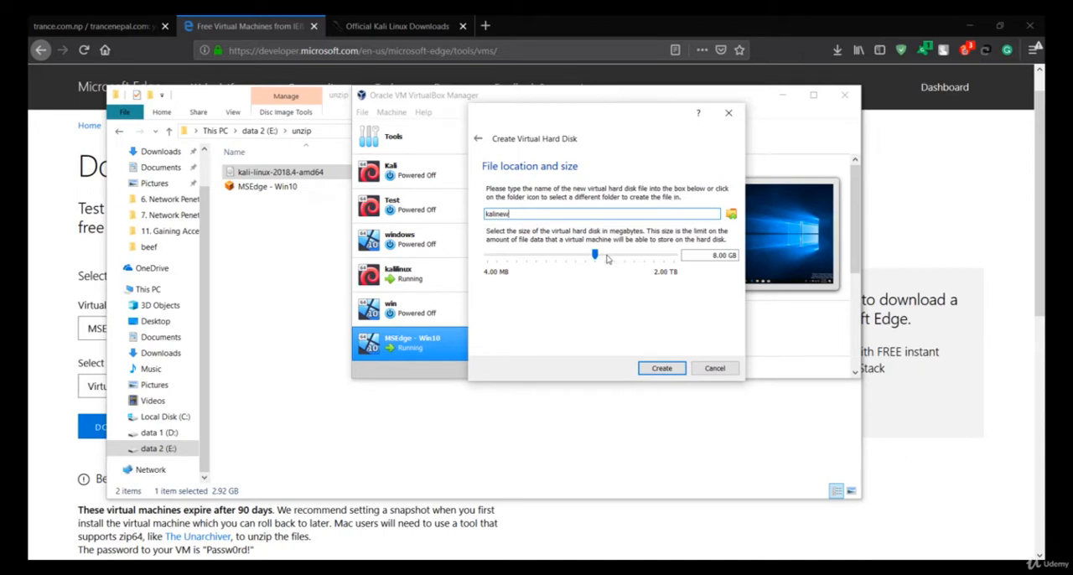
Set the kalinew virtual hard disk size to about 32 GB and create the disk.
{"action": "mouse_move", "coordinate": [607, 259]}
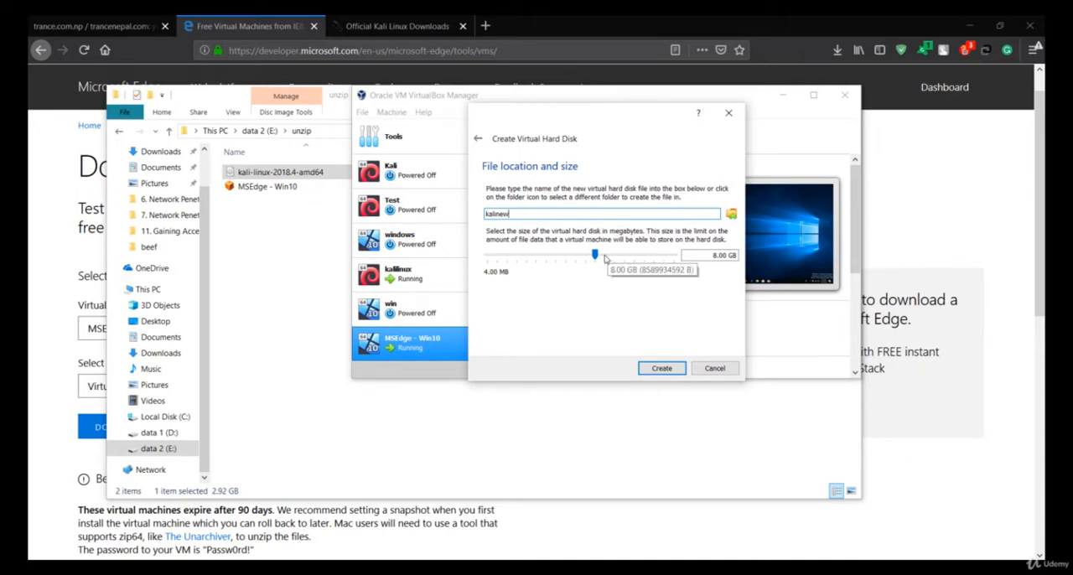
{"action": "left_click", "coordinate": [607, 256]}
{"action": "left_click", "coordinate": [612, 257]}
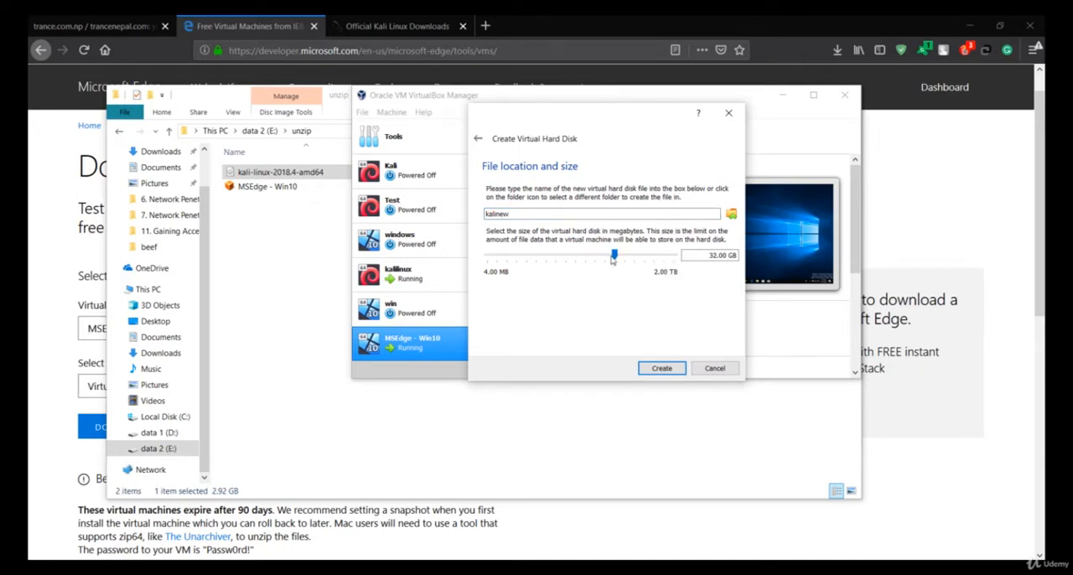
{"action": "left_click_drag", "start_coordinate": [612, 260], "coordinate": [611, 260]}
{"action": "left_click", "coordinate": [618, 254]}
{"action": "left_click_drag", "start_coordinate": [619, 255], "coordinate": [615, 255]}
{"action": "left_click_drag", "start_coordinate": [614, 258], "coordinate": [613, 258]}
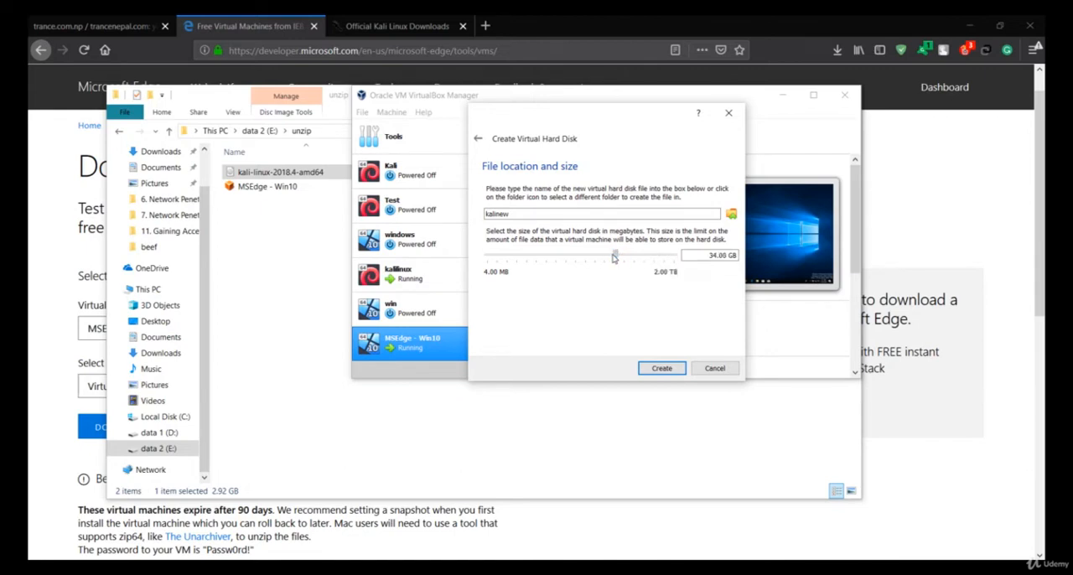
{"action": "left_click", "coordinate": [652, 367]}
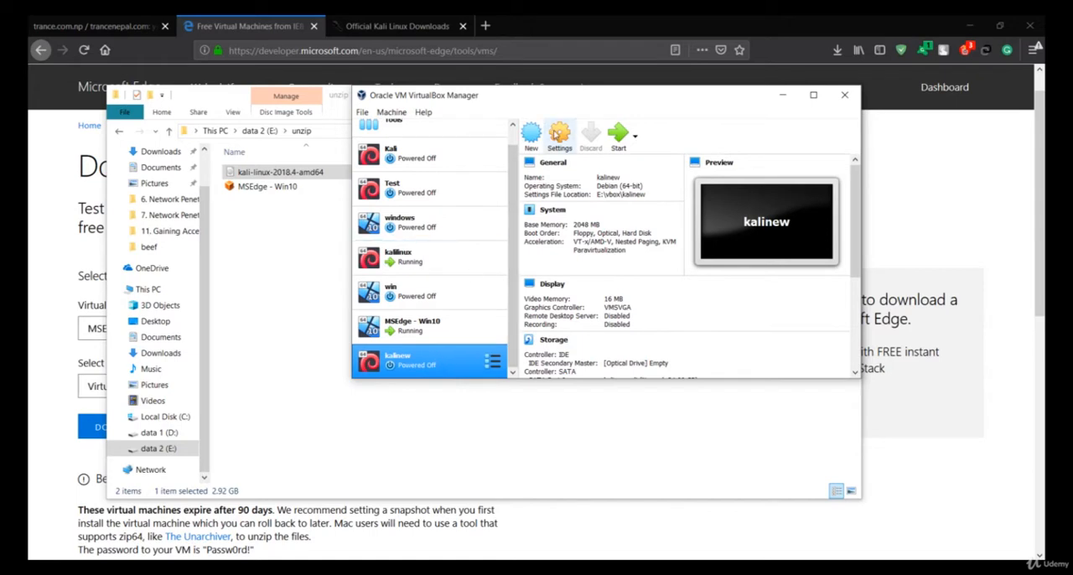
Open the settings of the kalinew machine and assign it 3 processors.
{"action": "left_click", "coordinate": [555, 136]}
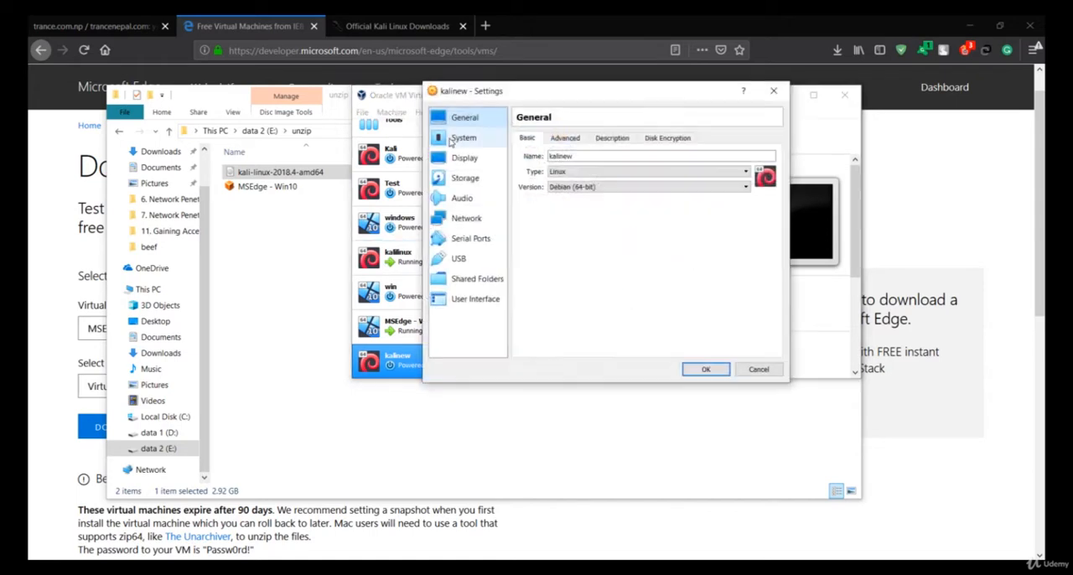
{"action": "left_click", "coordinate": [464, 158]}
{"action": "left_click", "coordinate": [466, 139]}
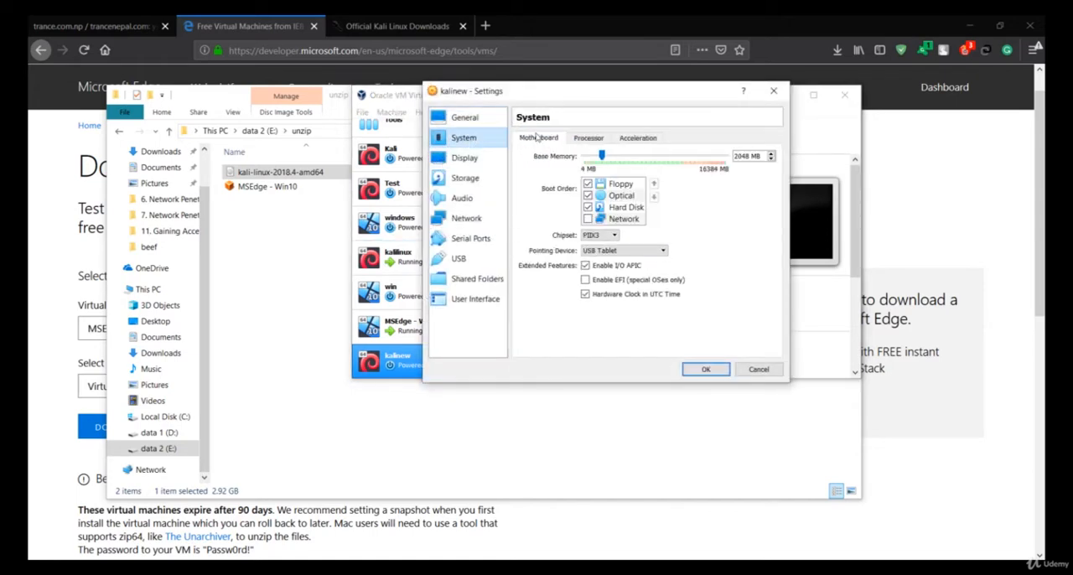
{"action": "left_click", "coordinate": [591, 140]}
{"action": "left_click", "coordinate": [615, 157]}
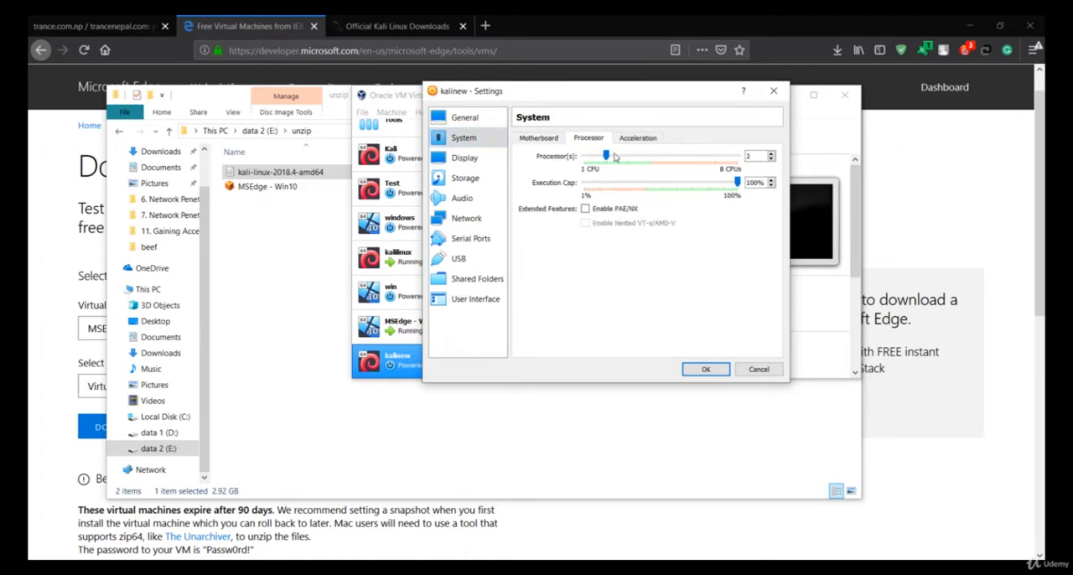
{"action": "left_click", "coordinate": [634, 158]}
{"action": "left_click", "coordinate": [649, 158]}
{"action": "left_click", "coordinate": [635, 158]}
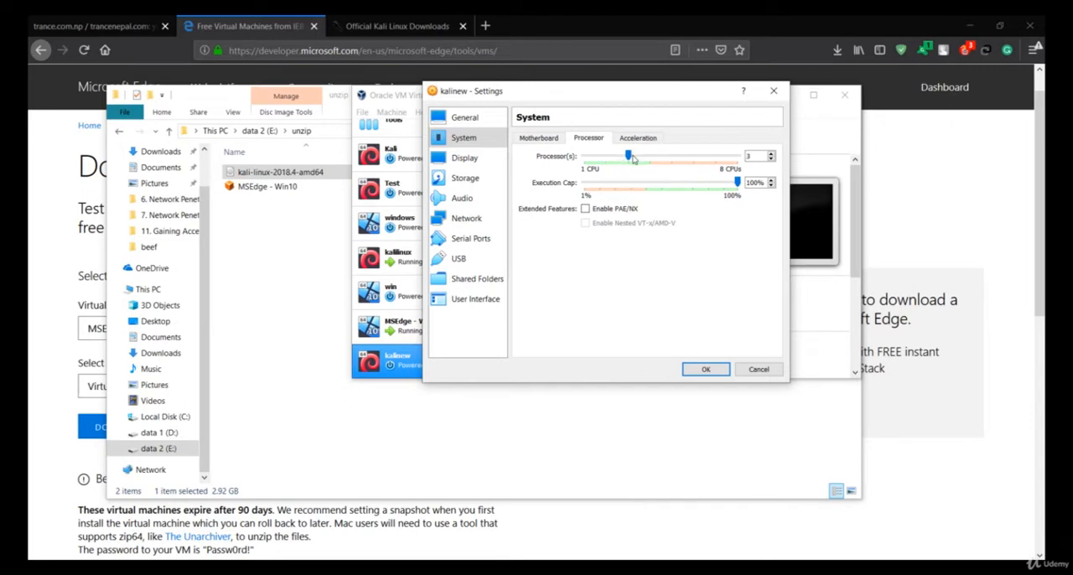
Load the kali-linux-2018.4-amd64 image from the unzip folder into kalinew's empty optical drive and save the settings.
{"action": "left_click", "coordinate": [495, 179]}
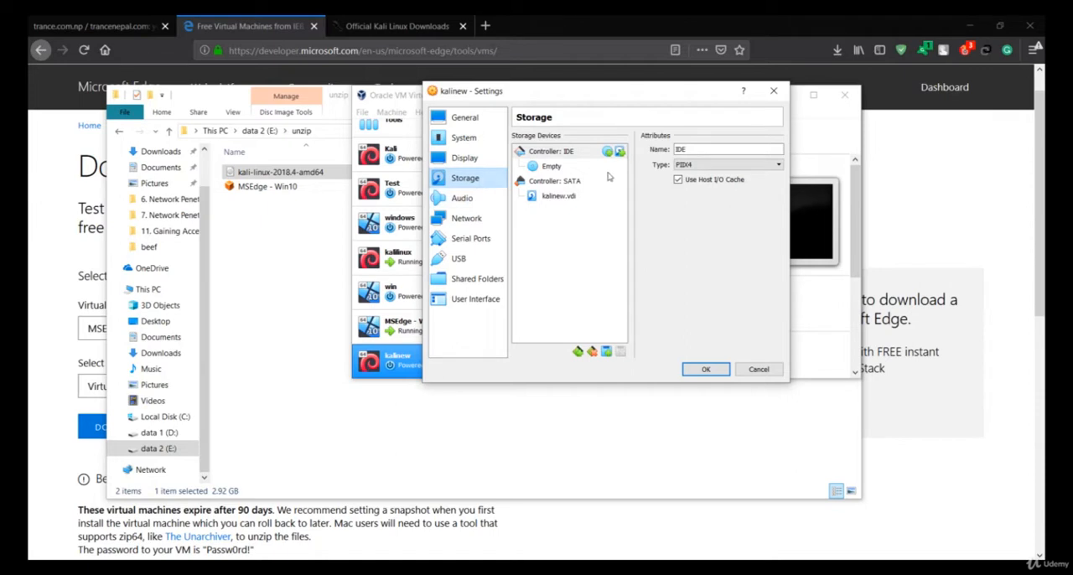
{"action": "left_click", "coordinate": [561, 168]}
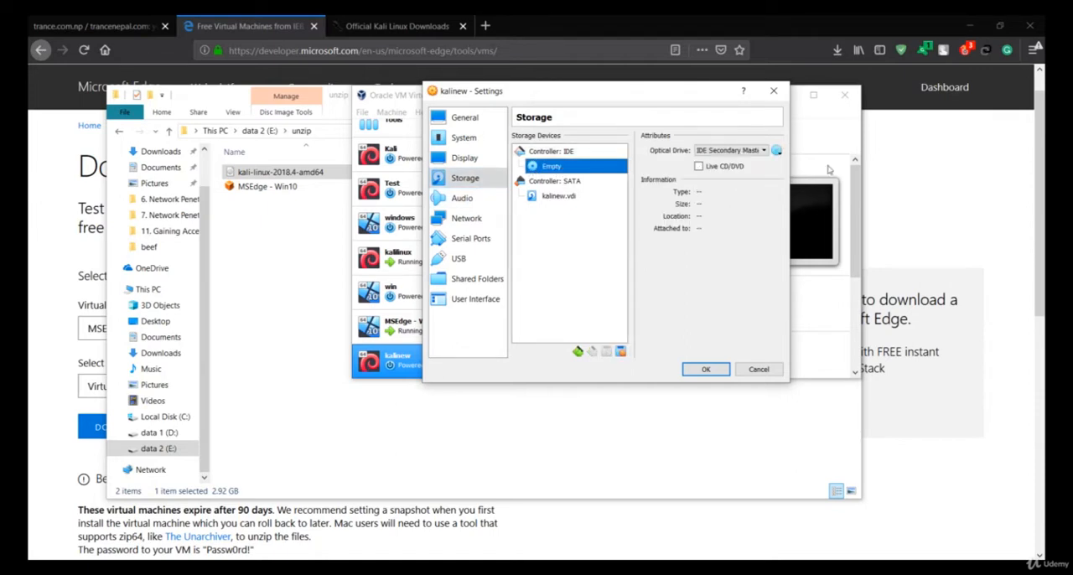
{"action": "left_click", "coordinate": [776, 151]}
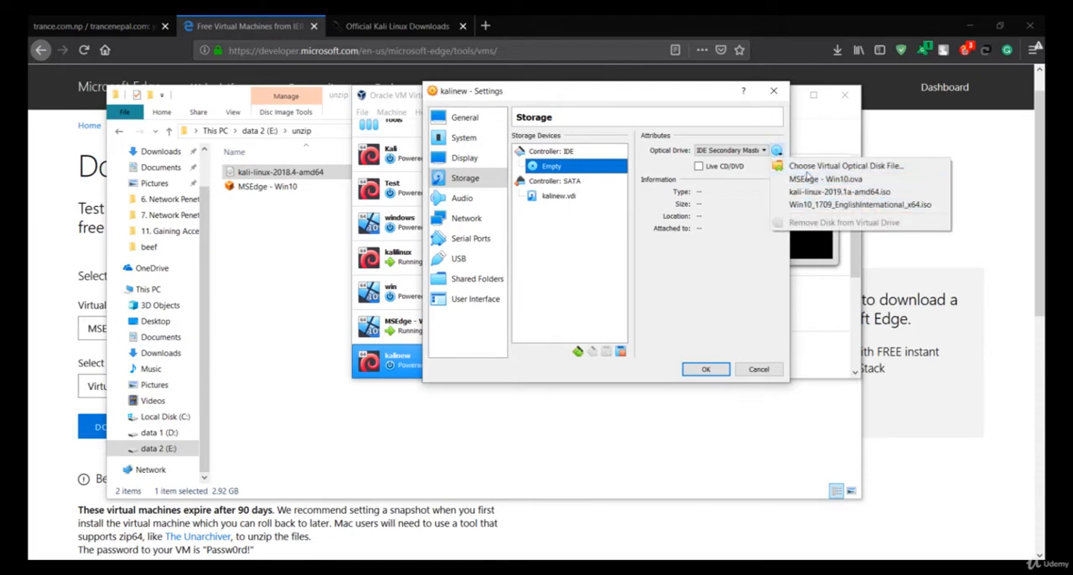
{"action": "left_click", "coordinate": [809, 168]}
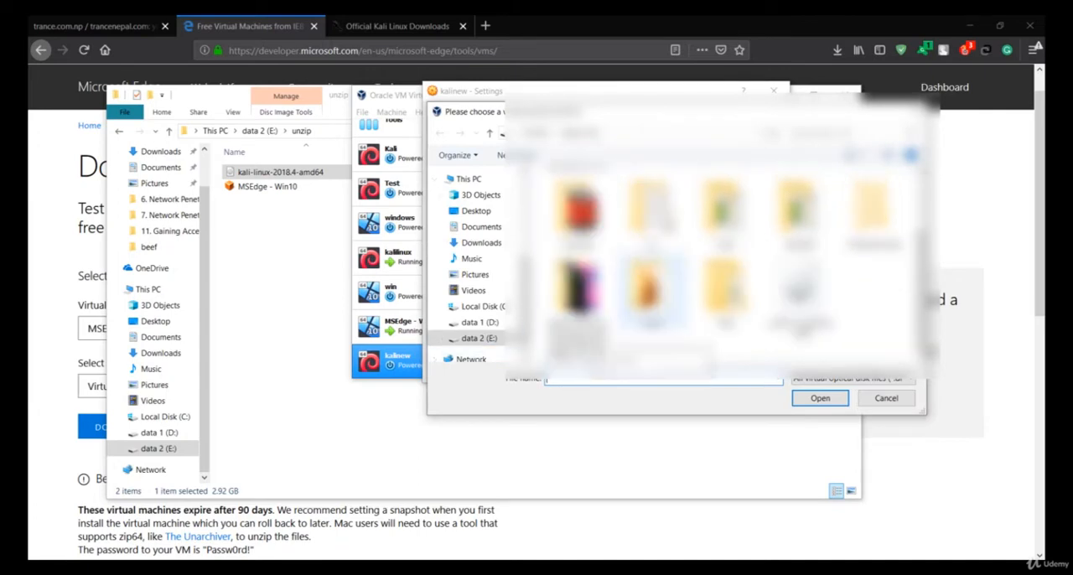
{"action": "double_click", "coordinate": [642, 302]}
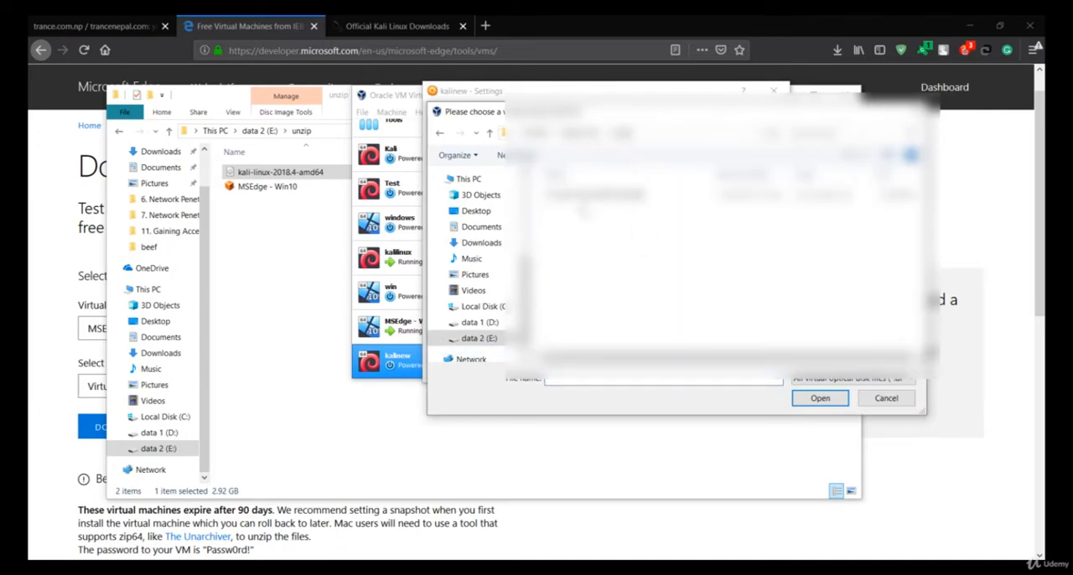
{"action": "left_click", "coordinate": [610, 195]}
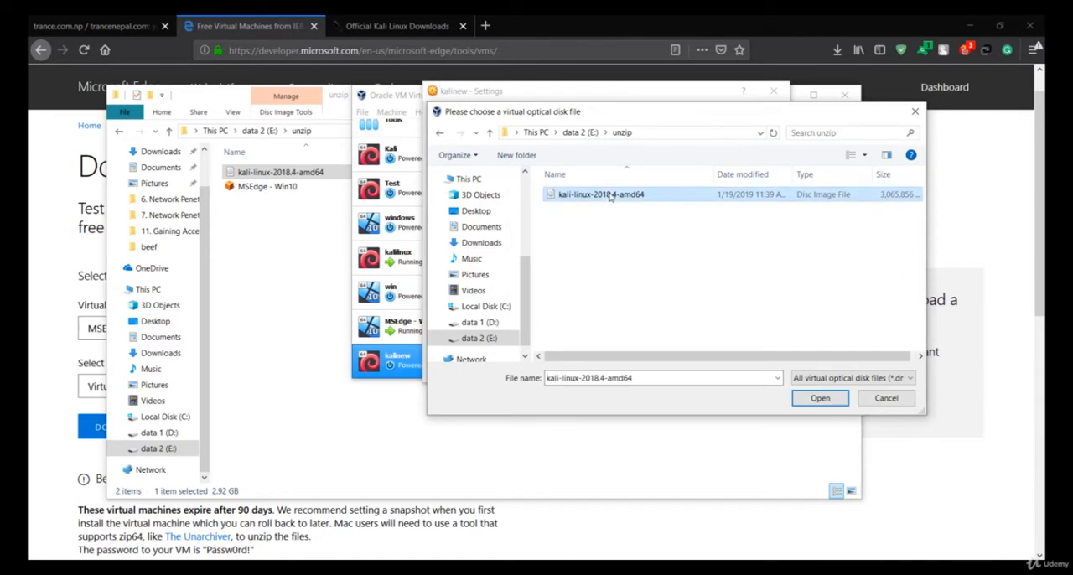
{"action": "double_click", "coordinate": [610, 195]}
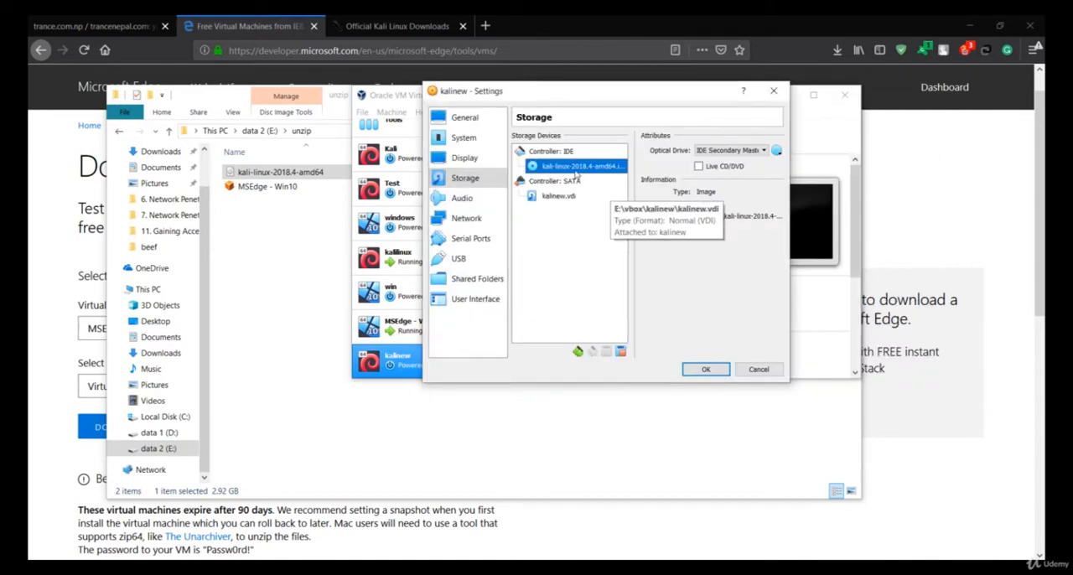
{"action": "left_click", "coordinate": [701, 370]}
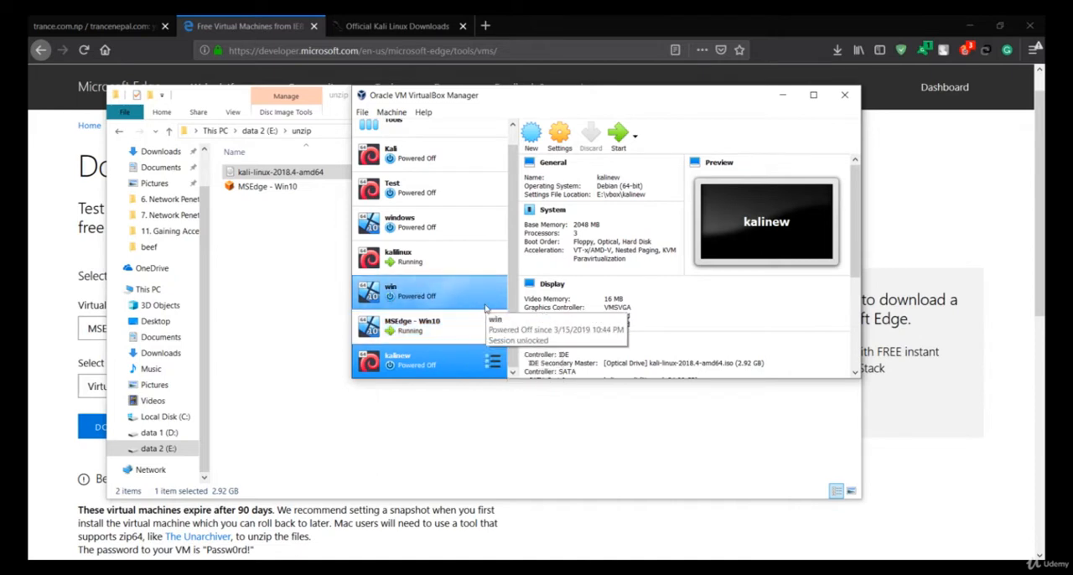
Start the kalinew machine, dismiss its keyboard and mouse notices, and boot it with the Install option.
{"action": "left_click", "coordinate": [612, 147]}
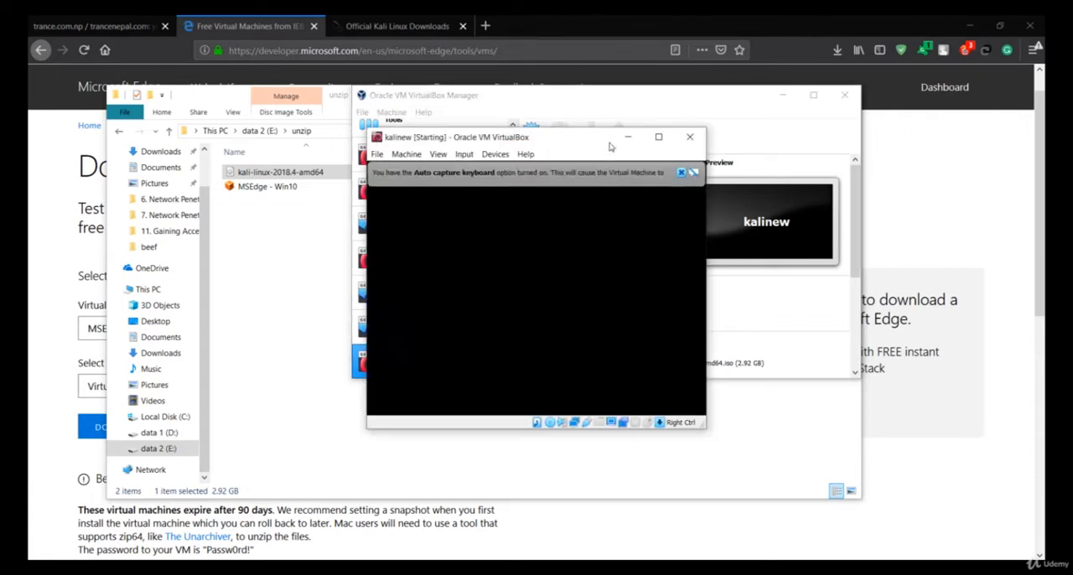
{"action": "left_click", "coordinate": [681, 173]}
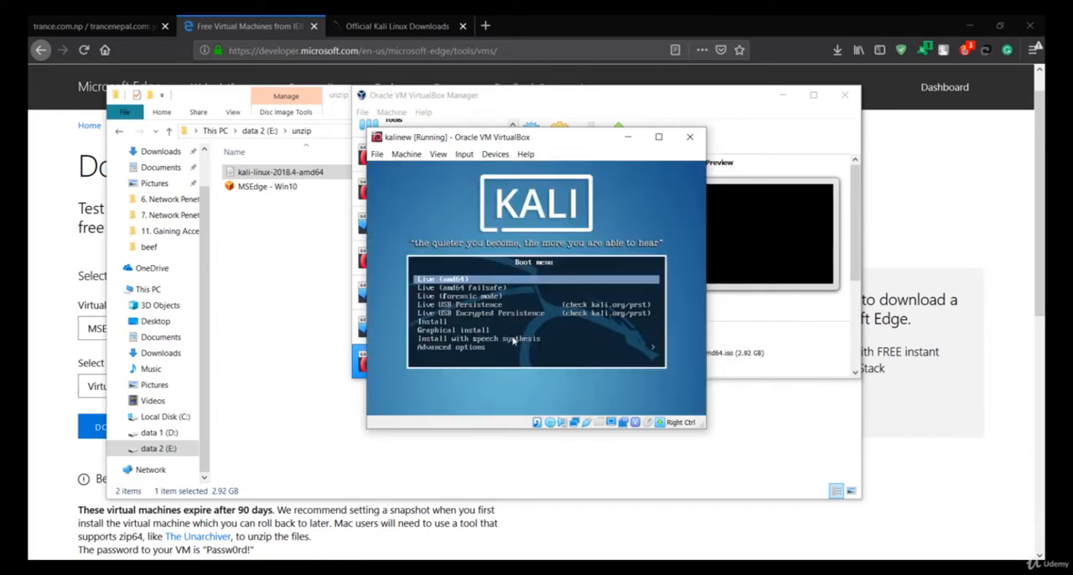
{"action": "key", "text": "Down"}
{"action": "key", "text": "Down"}
{"action": "key", "text": "Down"}
{"action": "key", "text": "Down"}
{"action": "key", "text": "Down"}
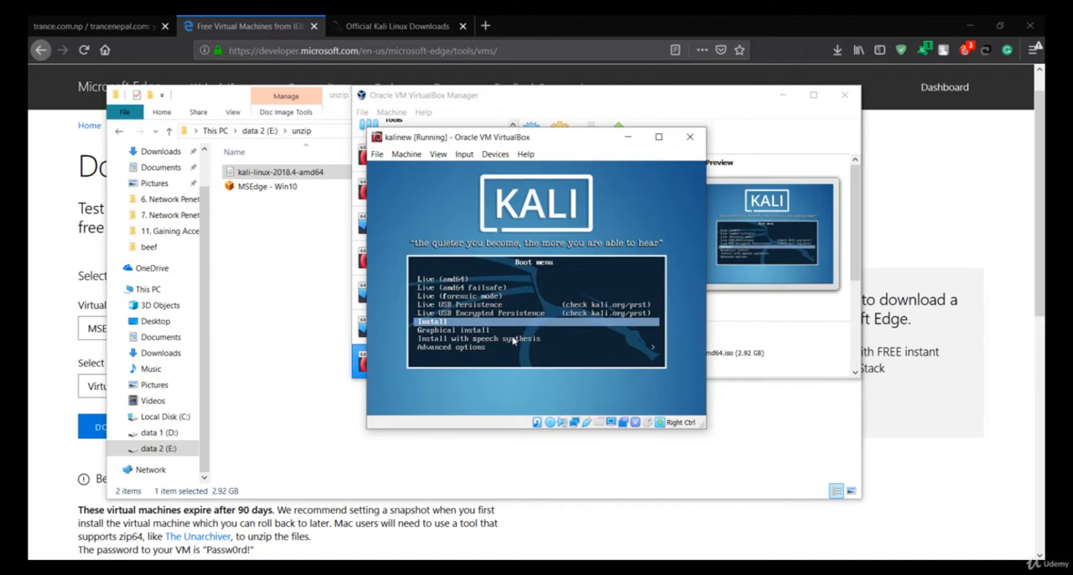
{"action": "key", "text": "Return"}
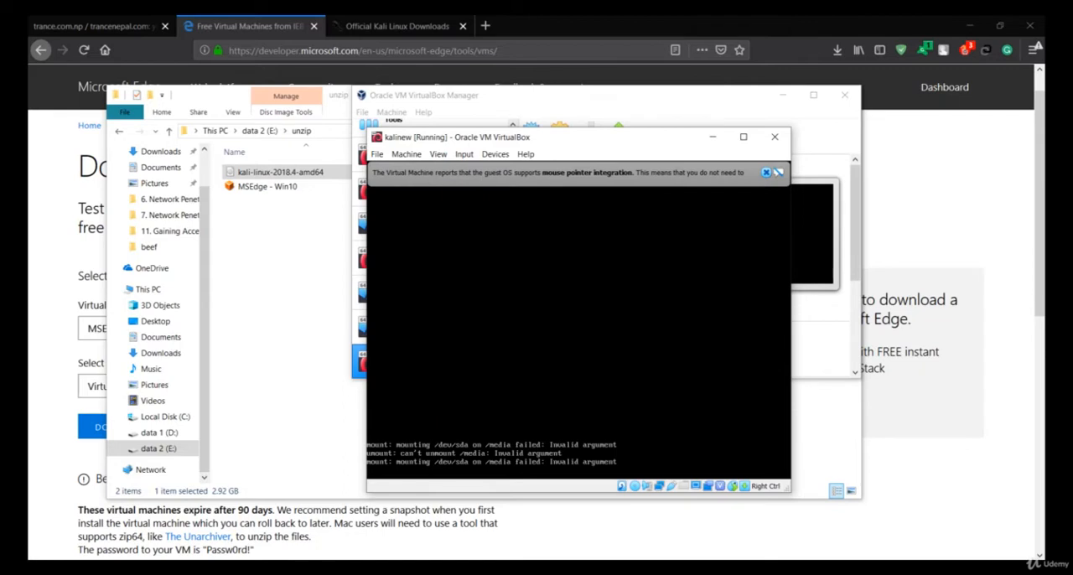
{"action": "left_click", "coordinate": [765, 172]}
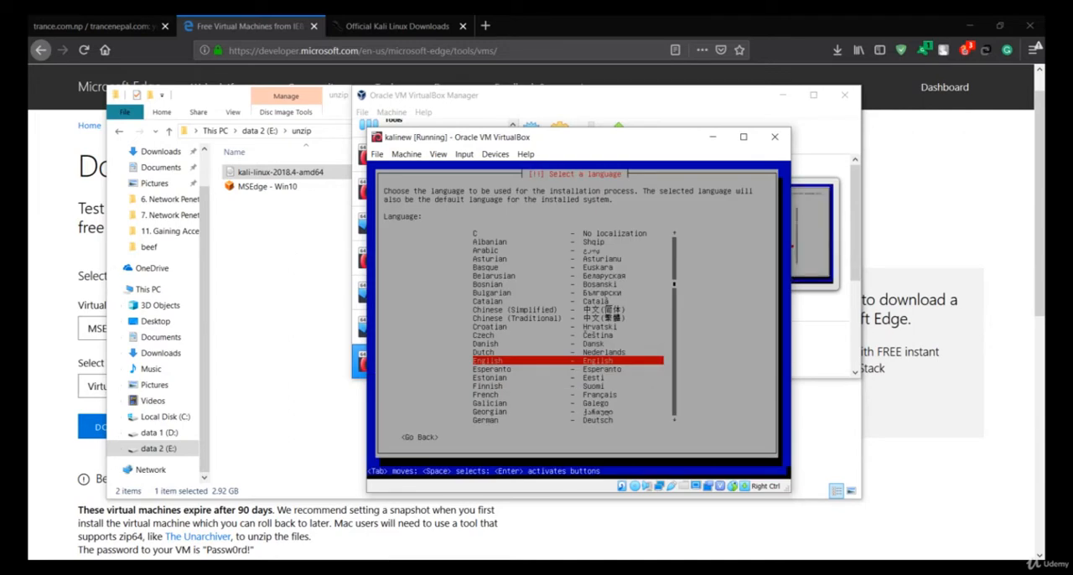
Set the Kali installer to the English language and the American English keymap.
{"action": "key", "text": "Return"}
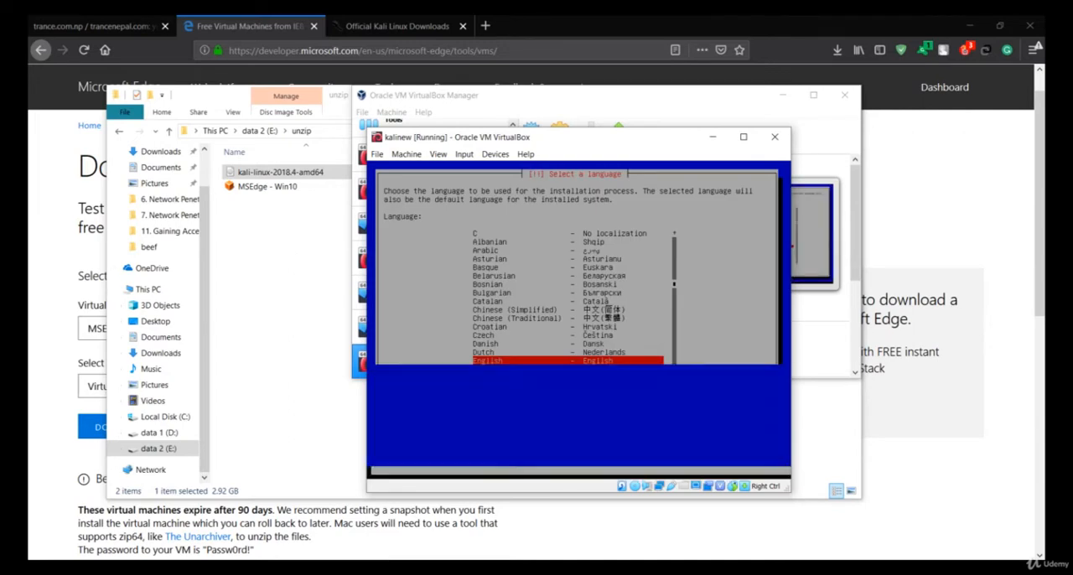
{"action": "key", "text": "Return"}
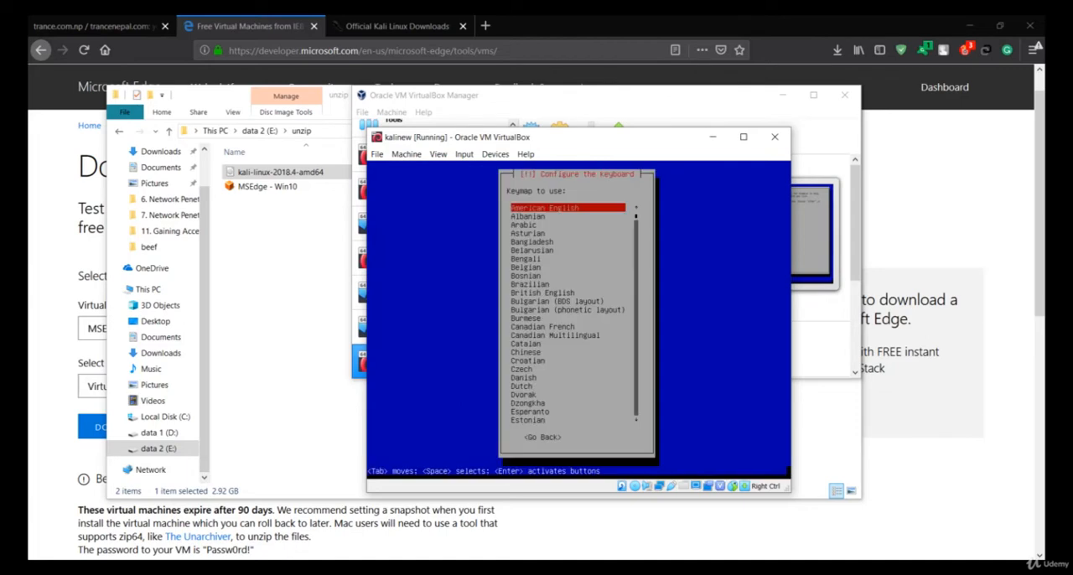
{"action": "key", "text": "Return"}
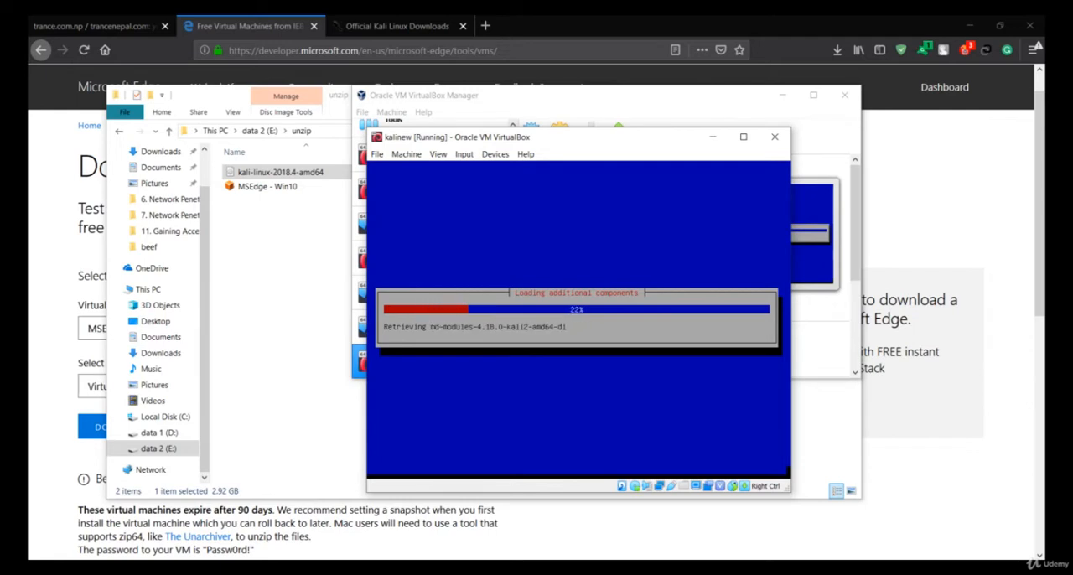
Import the MSEdge - Win10 appliance from the unzip folder into VirtualBox with its default settings, after reviewing them.
{"action": "left_click", "coordinate": [288, 307]}
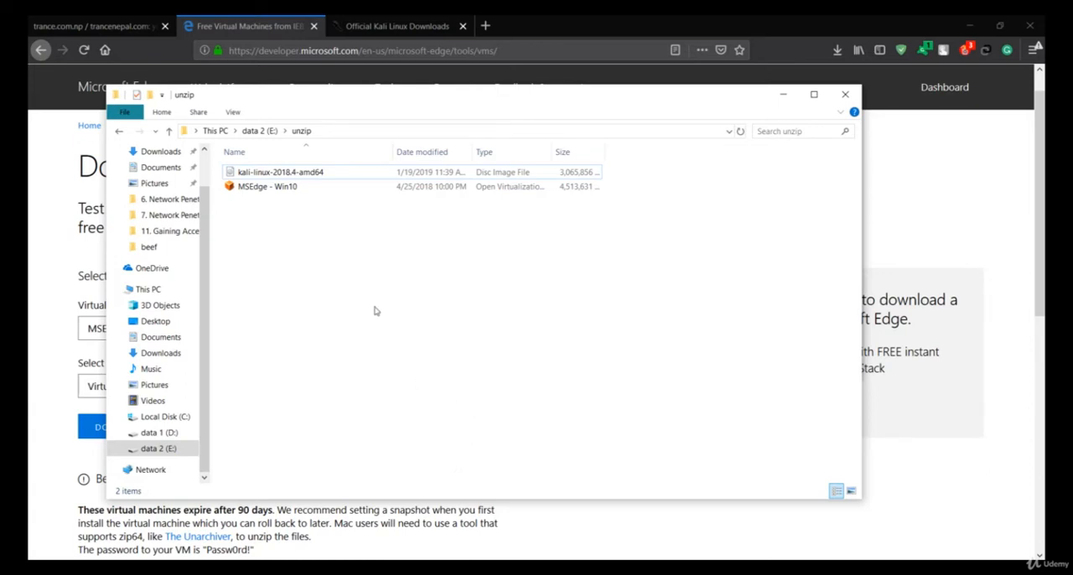
{"action": "left_click", "coordinate": [331, 191]}
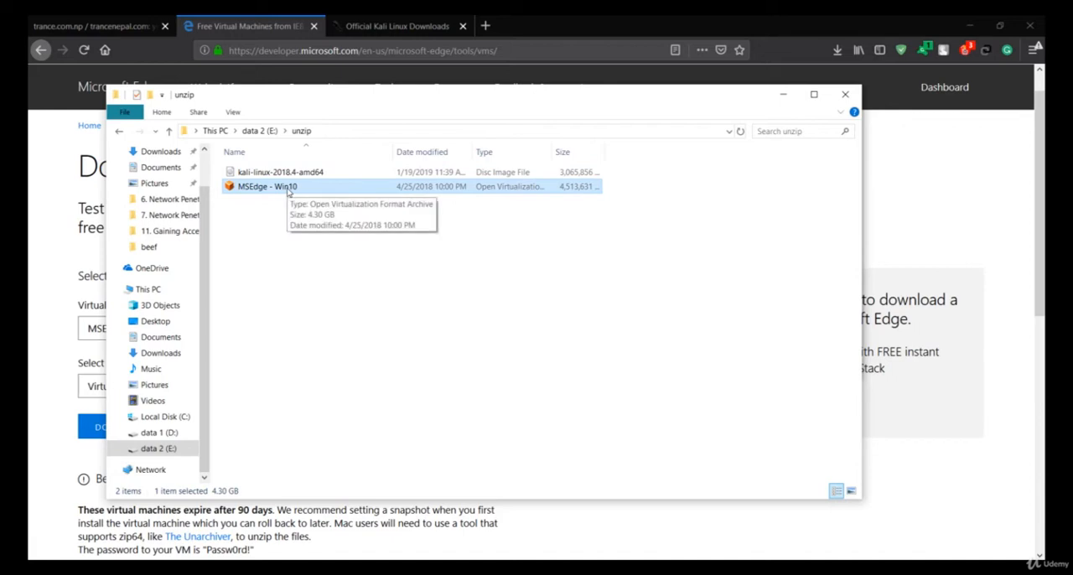
{"action": "double_click", "coordinate": [298, 189]}
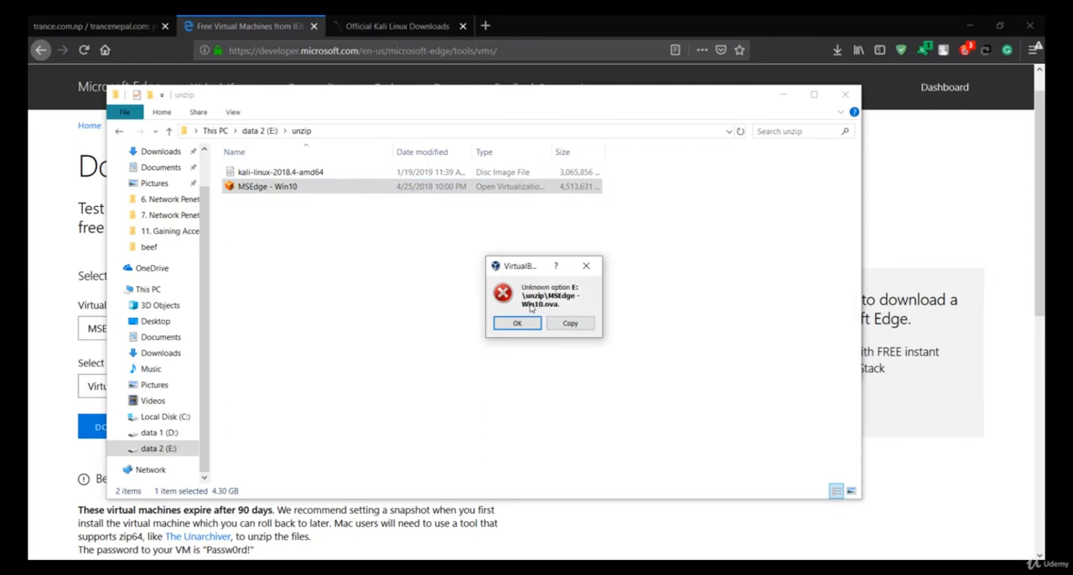
{"action": "left_click", "coordinate": [584, 268]}
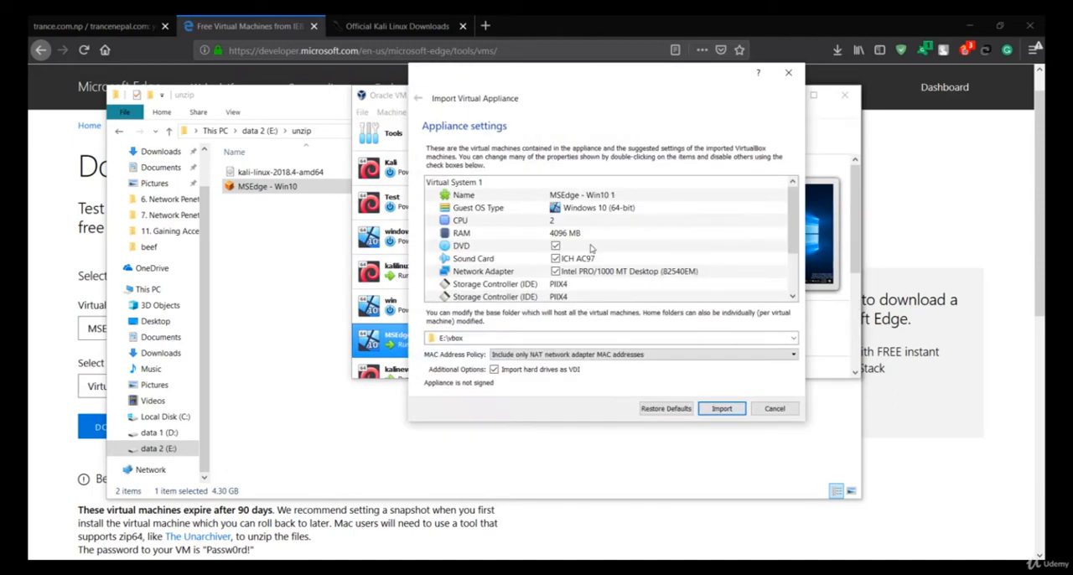
{"action": "scroll", "coordinate": [540, 260], "scroll_direction": "down", "scroll_amount": 2}
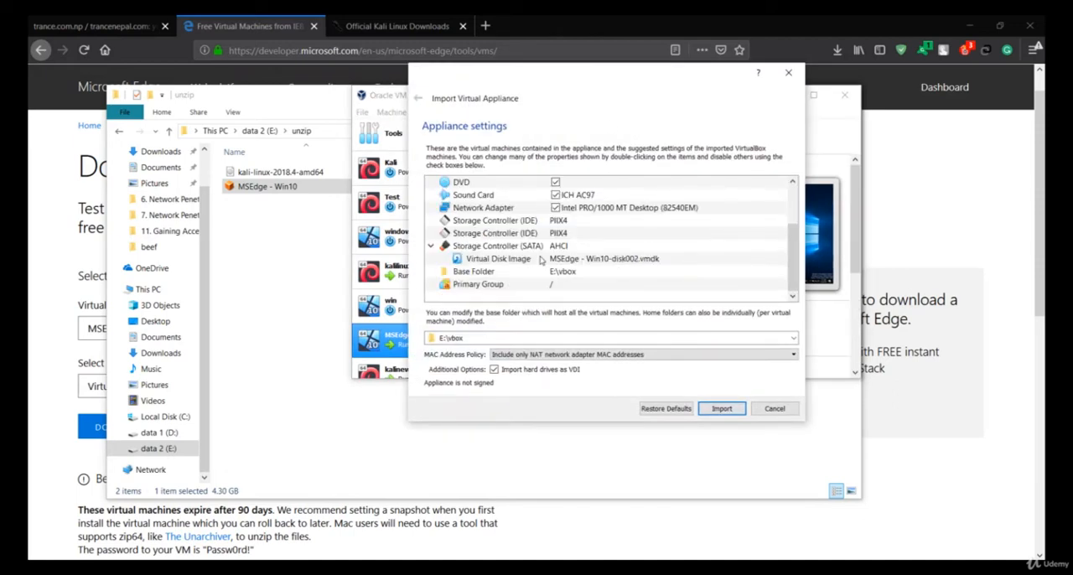
{"action": "scroll", "coordinate": [541, 261], "scroll_direction": "up", "scroll_amount": 3}
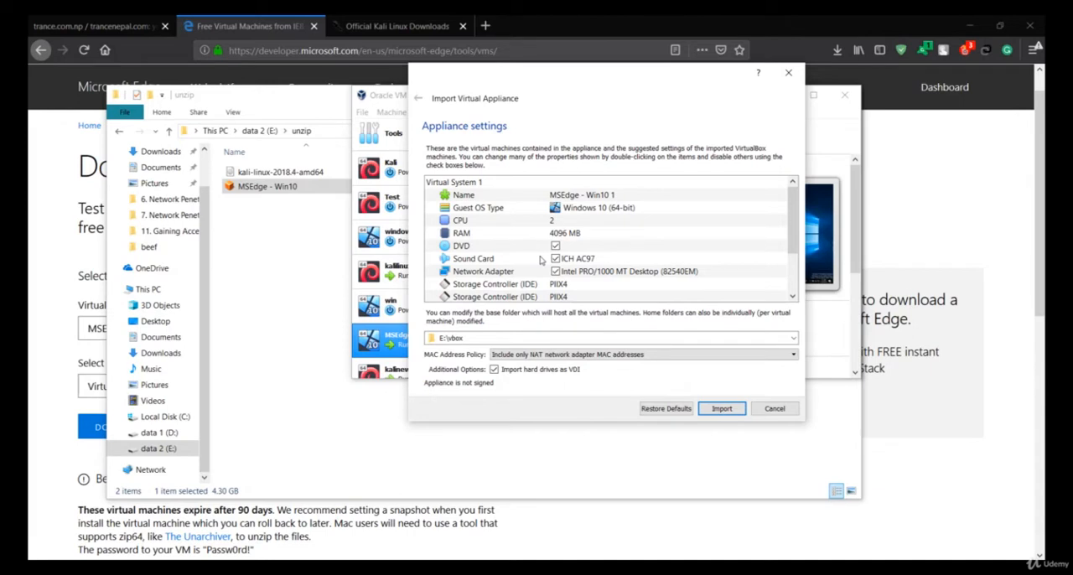
{"action": "scroll", "coordinate": [540, 261], "scroll_direction": "down", "scroll_amount": 3}
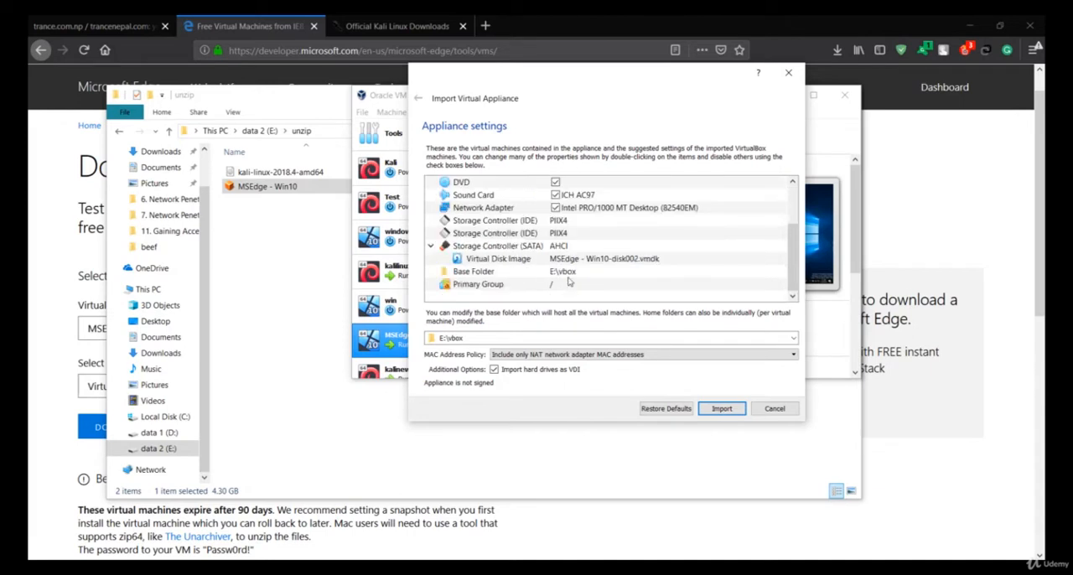
{"action": "scroll", "coordinate": [570, 282], "scroll_direction": "up", "scroll_amount": 3}
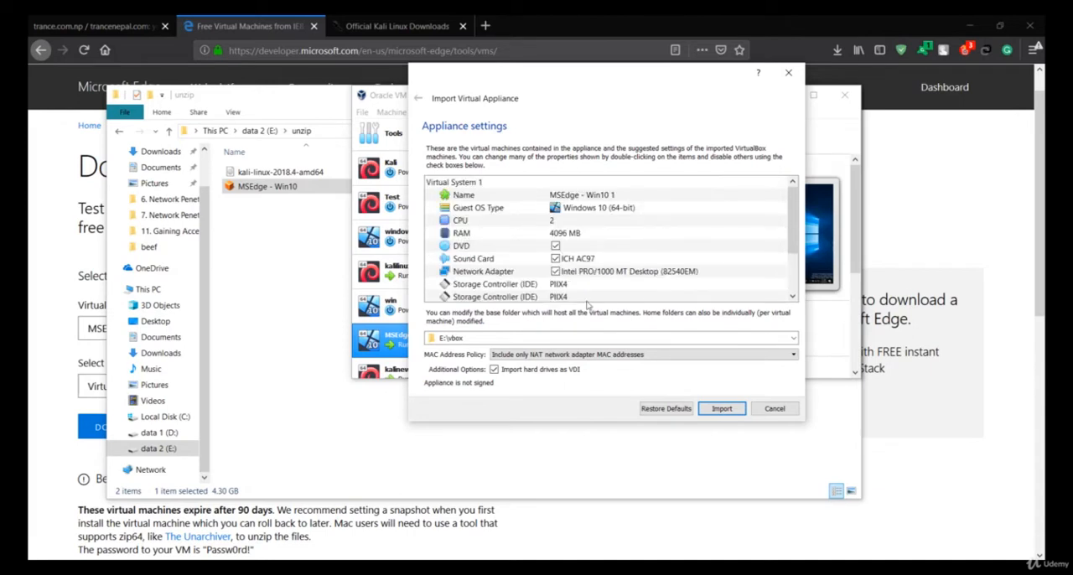
{"action": "left_click", "coordinate": [719, 409]}
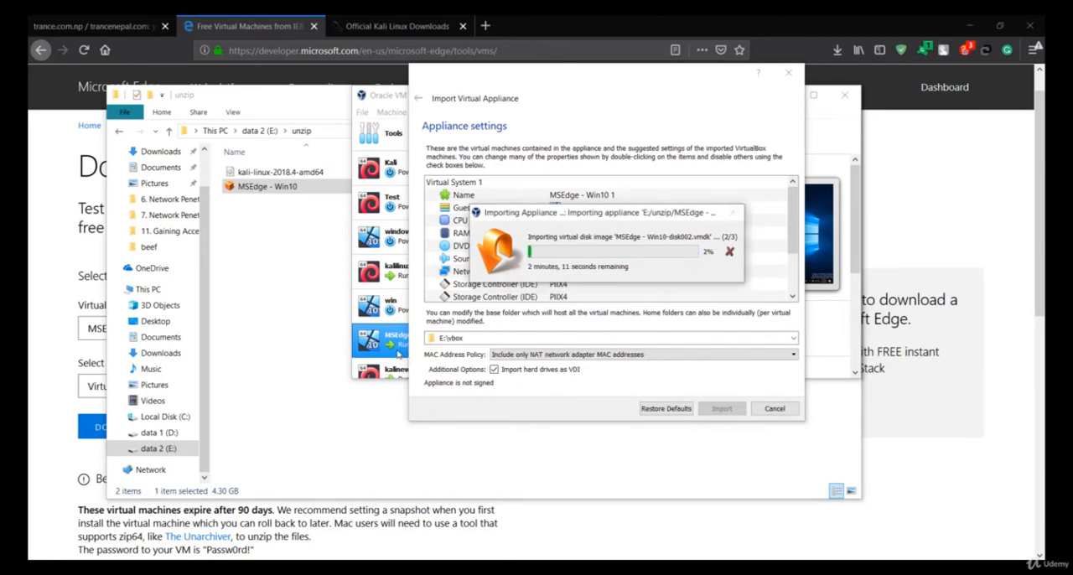
Bring the running kalinew window forward, move it clear of the import progress, and minimize the unzip folder window.
{"action": "left_click", "coordinate": [469, 570]}
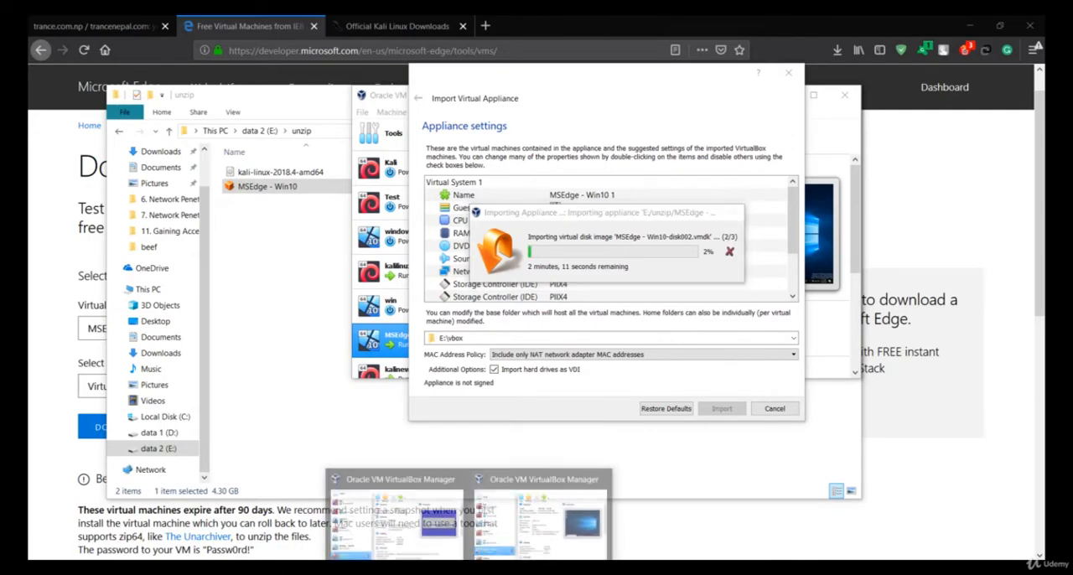
{"action": "mouse_move", "coordinate": [432, 526]}
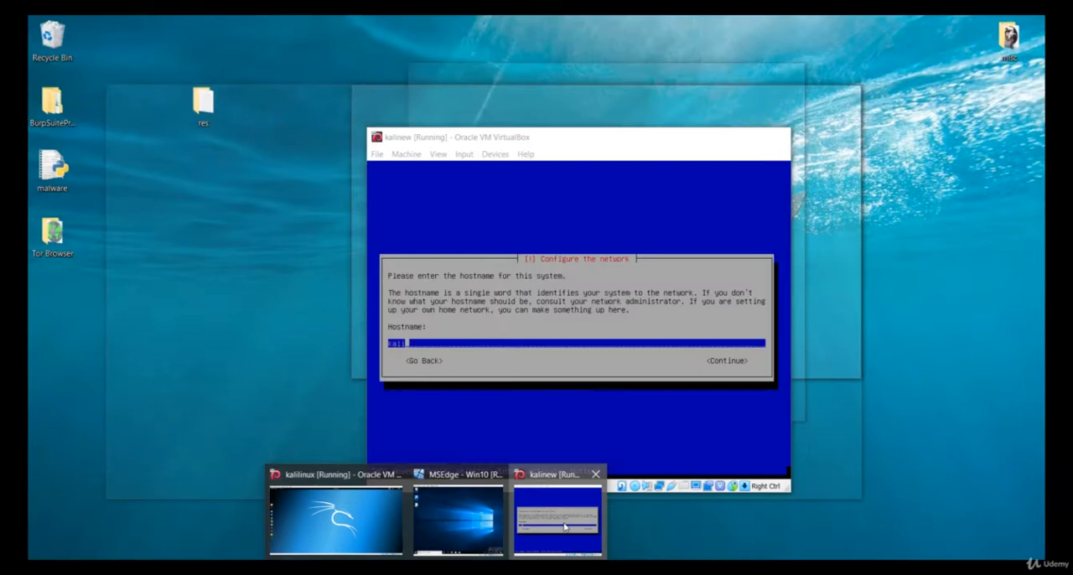
{"action": "left_click", "coordinate": [564, 526]}
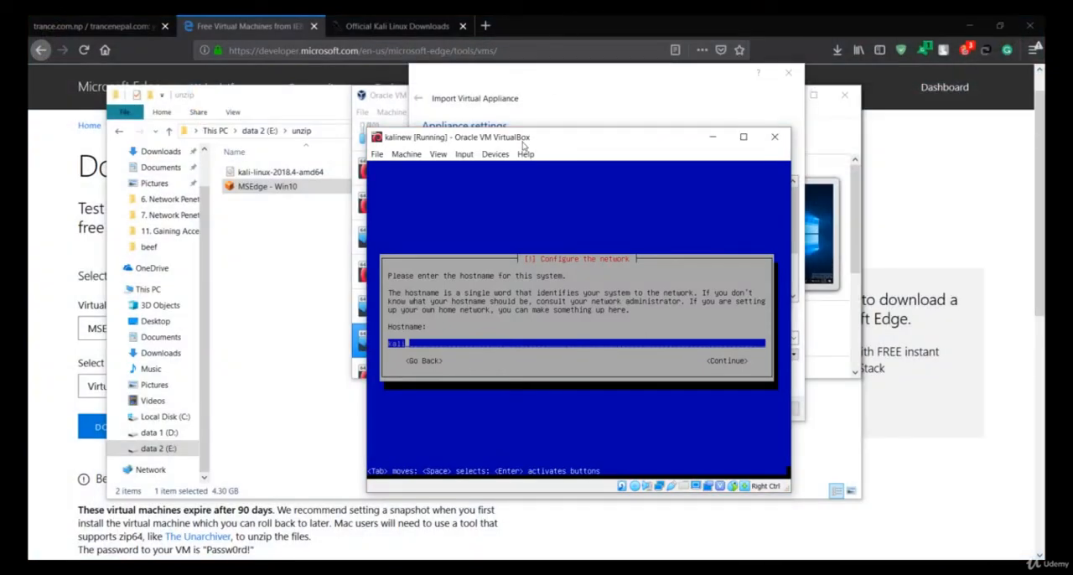
{"action": "left_click_drag", "start_coordinate": [524, 143], "coordinate": [285, 158]}
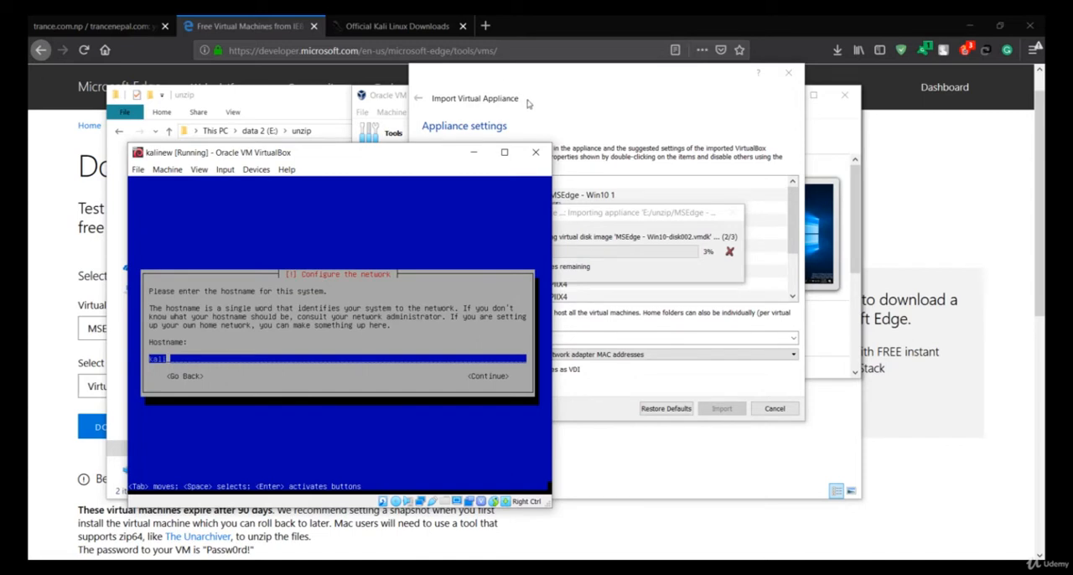
{"action": "left_click_drag", "start_coordinate": [394, 155], "coordinate": [324, 92]}
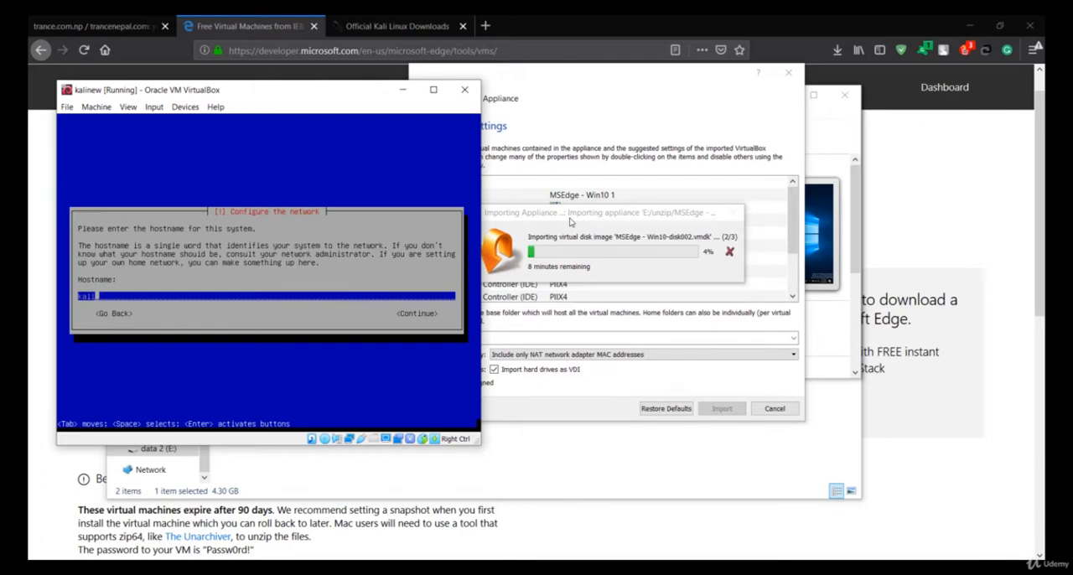
{"action": "left_click", "coordinate": [554, 450]}
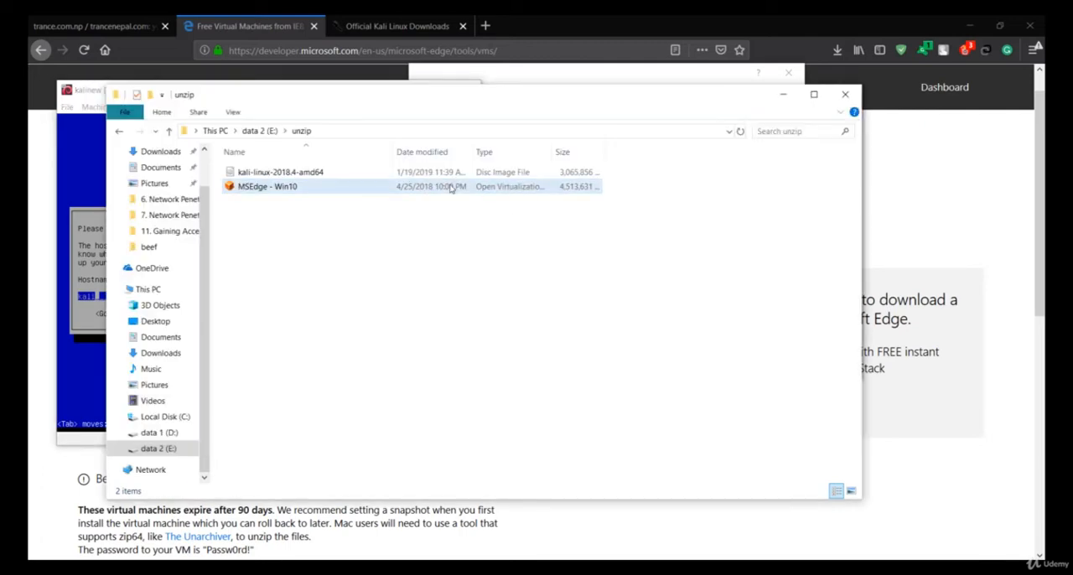
{"action": "left_click", "coordinate": [783, 95]}
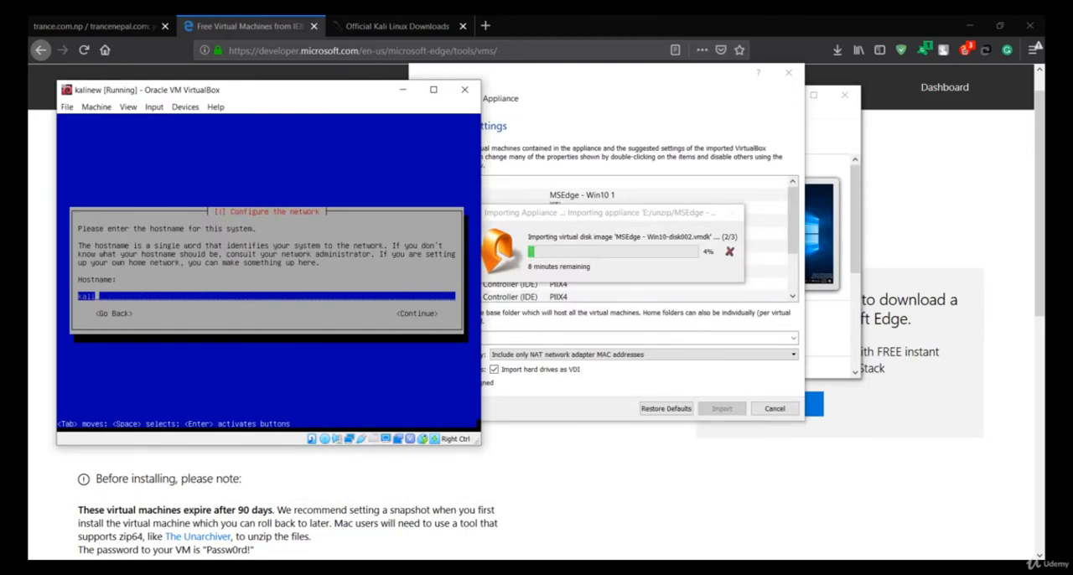
Move the kalinew window back to the middle of the screen and accept kali as the system's hostname.
{"action": "left_click_drag", "start_coordinate": [173, 89], "coordinate": [402, 353]}
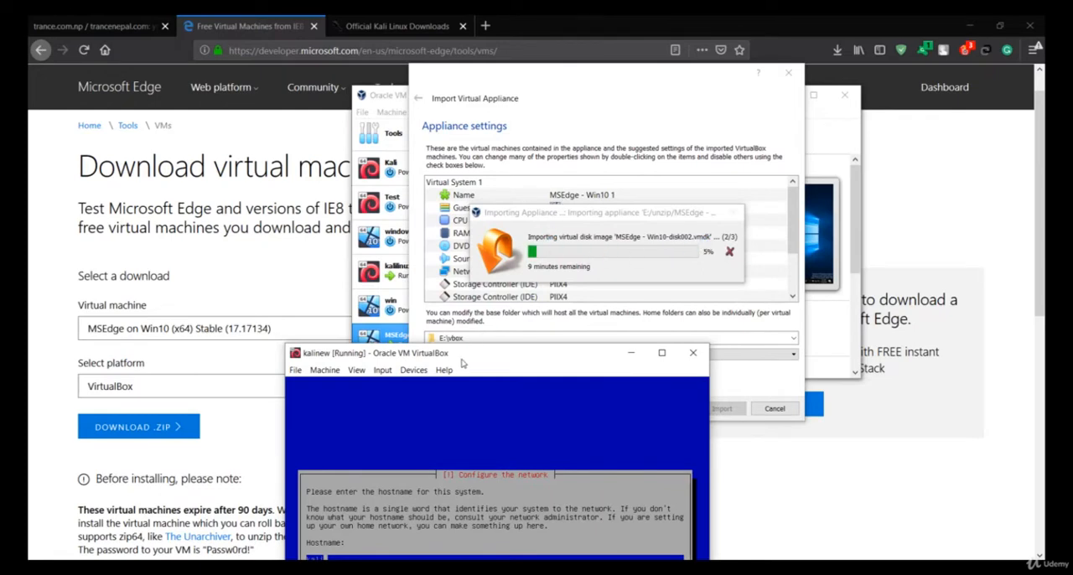
{"action": "left_click_drag", "start_coordinate": [465, 356], "coordinate": [484, 168]}
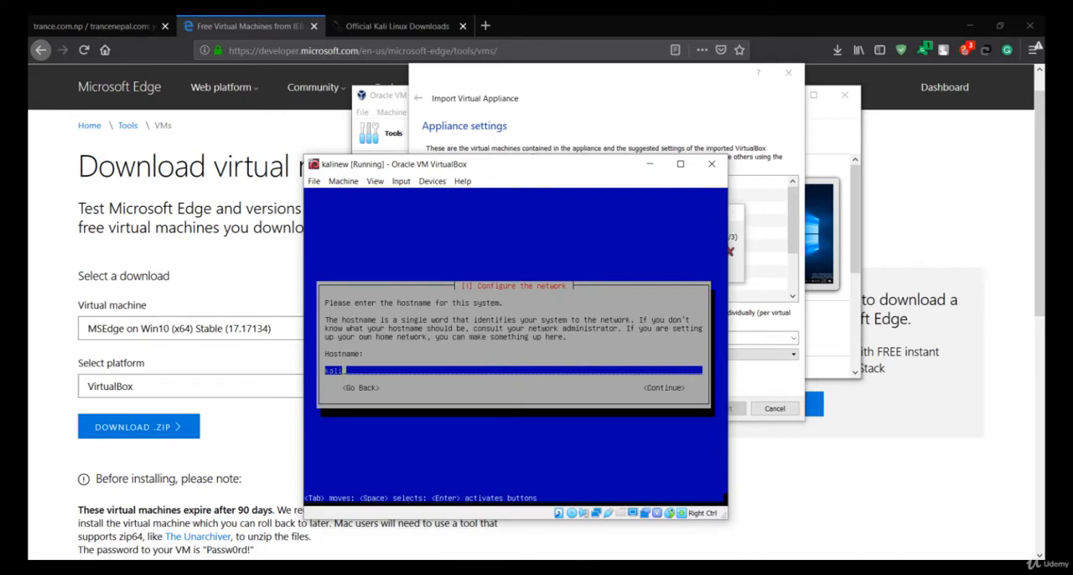
{"action": "key", "text": "Return"}
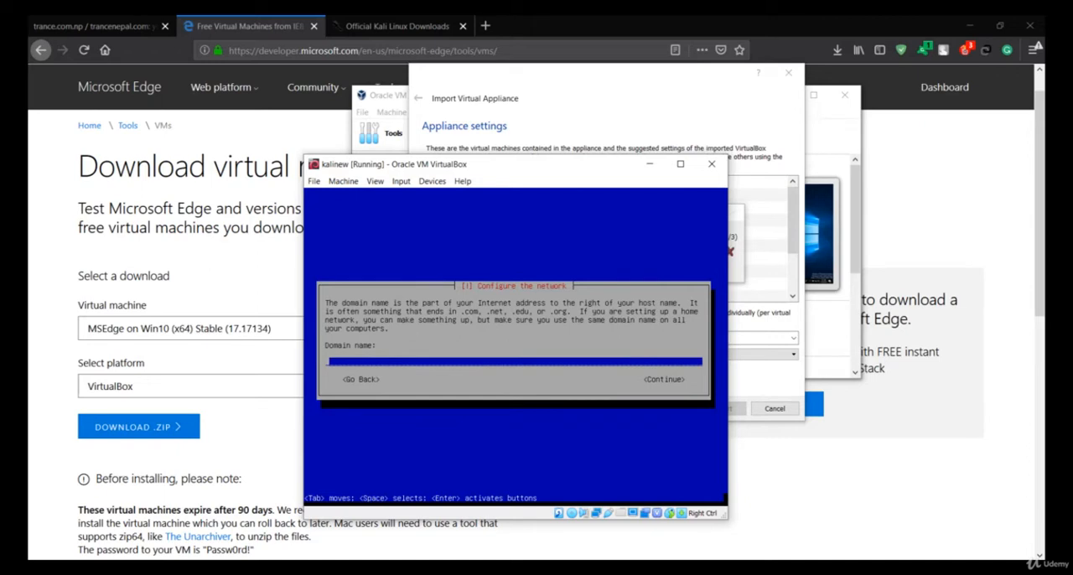
Leave the network domain name blank in the Kali installer, then enter and confirm the root password.
{"action": "key", "text": "Return"}
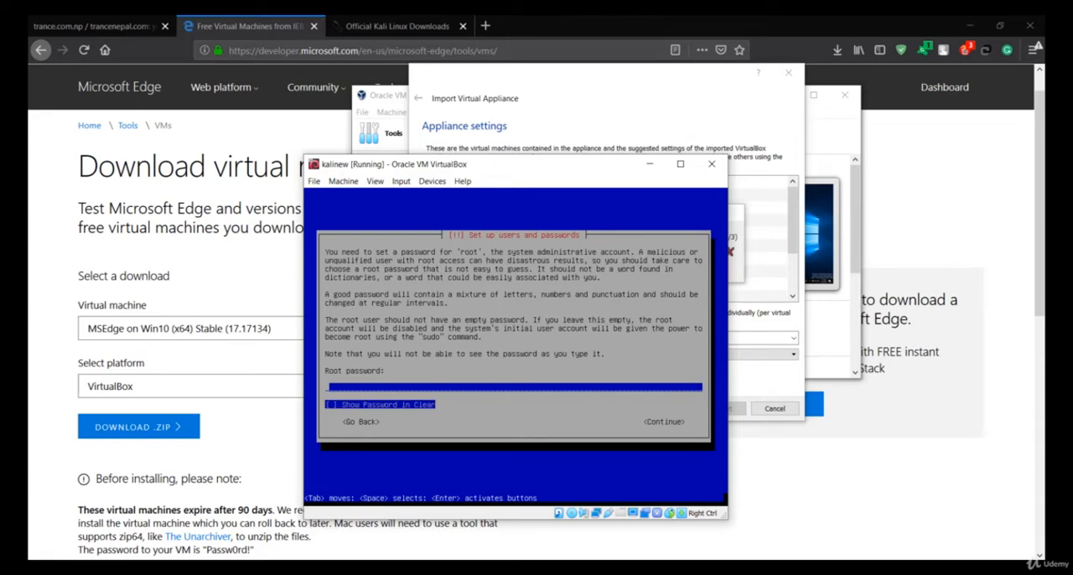
{"action": "type", "text": "toor"}
{"action": "type", "text": "**"}
{"action": "key", "text": "Return"}
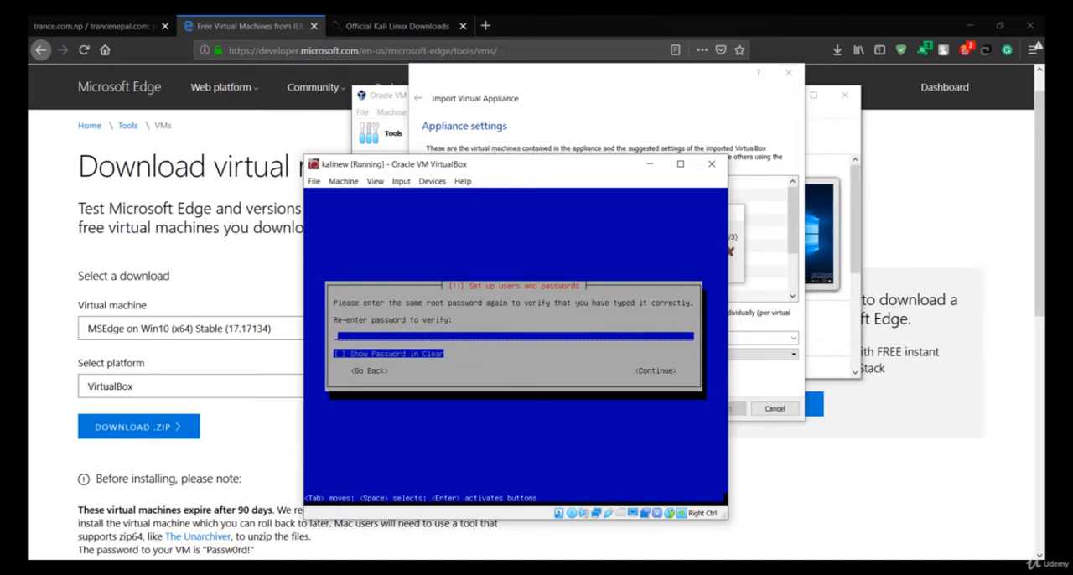
{"action": "type", "text": "******"}
{"action": "key", "text": "Return"}
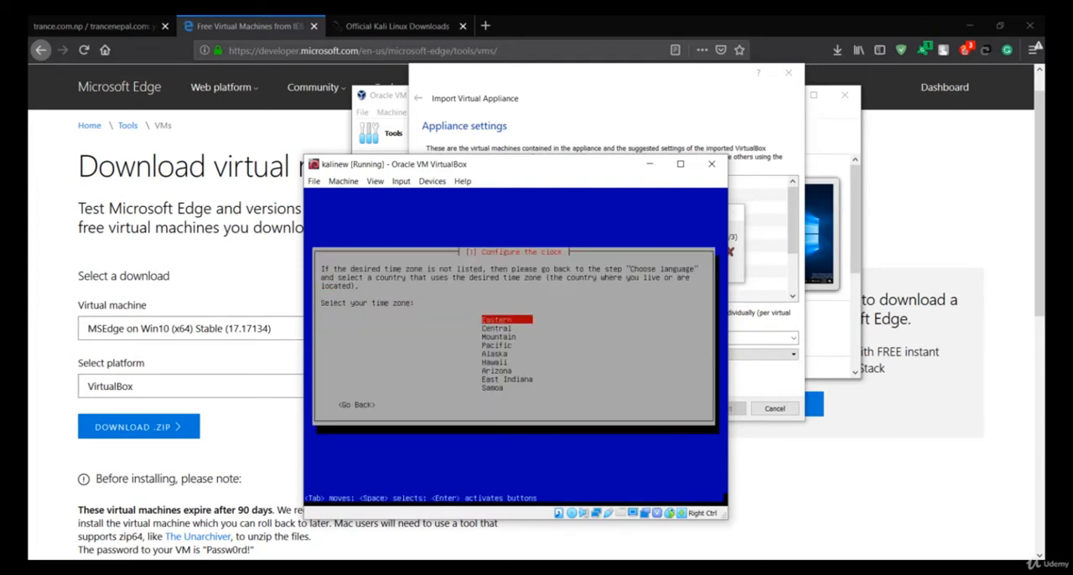
Select the Eastern time zone and partition the entire VBOX HARDDISK with all files in one partition, writing the changes to disk.
{"action": "key", "text": "Return"}
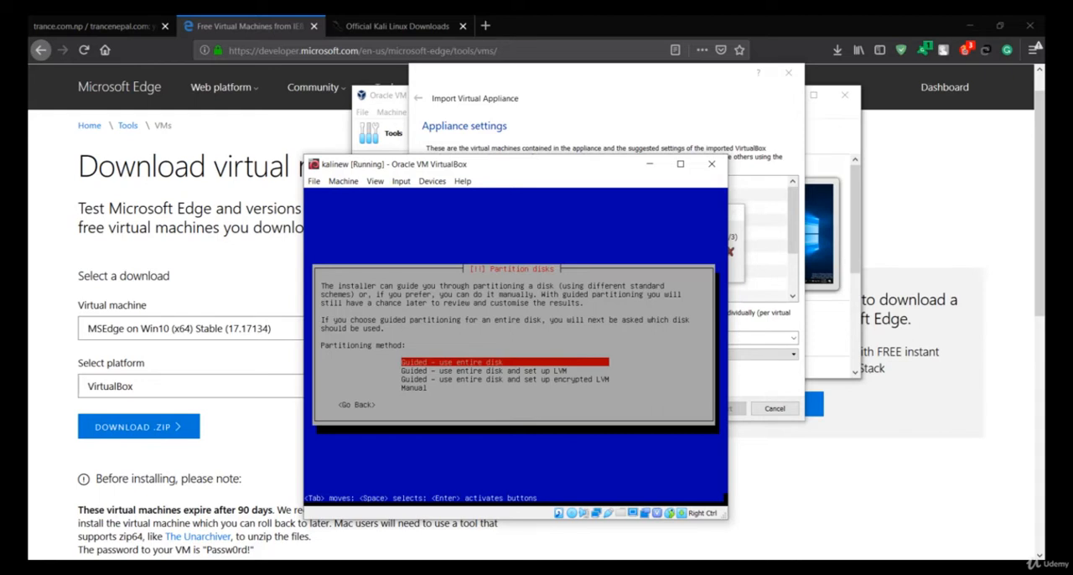
{"action": "key", "text": "Return"}
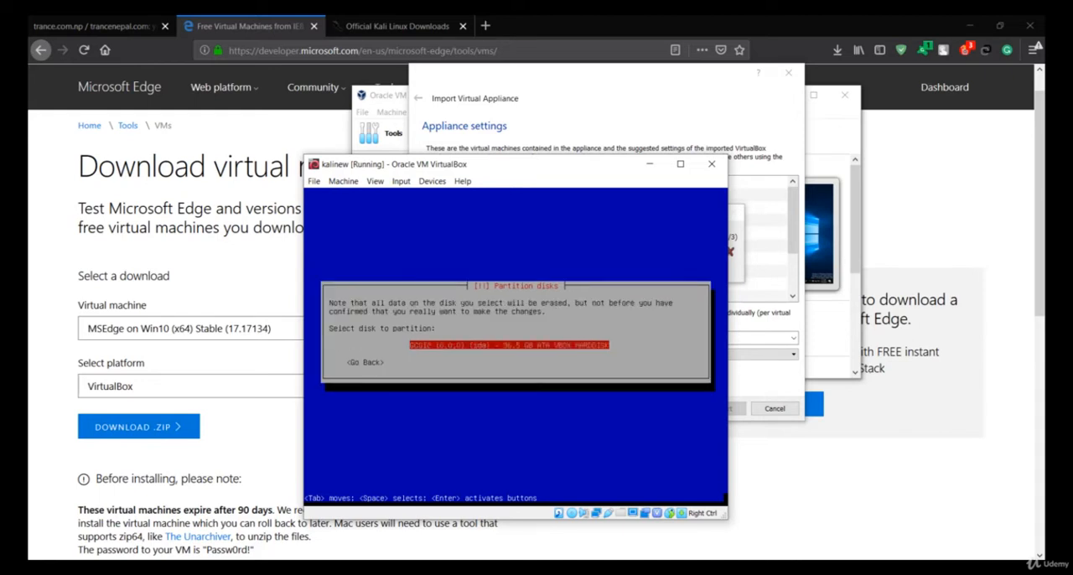
{"action": "key", "text": "Return"}
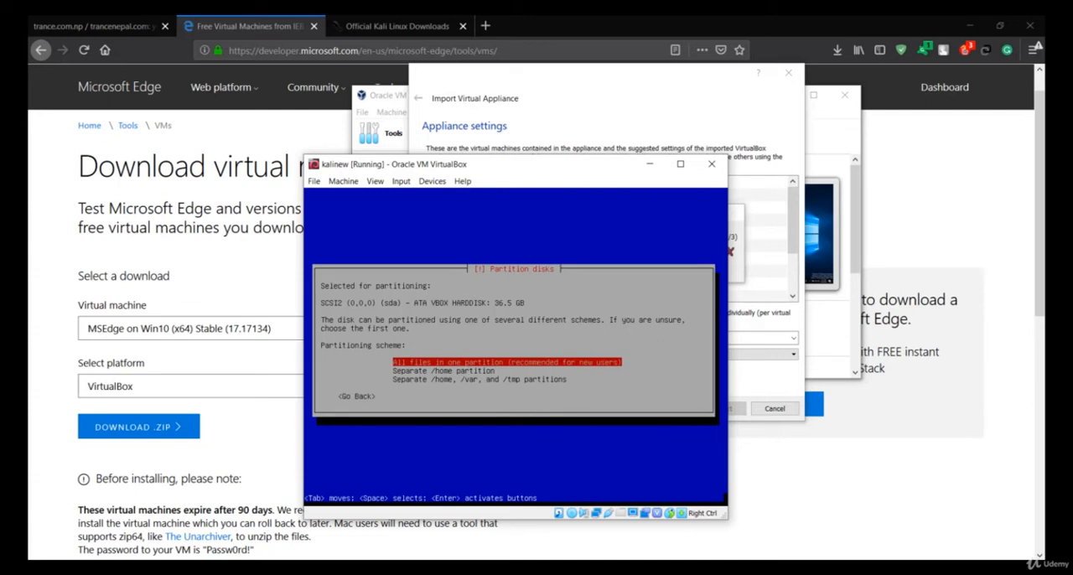
{"action": "key", "text": "Return"}
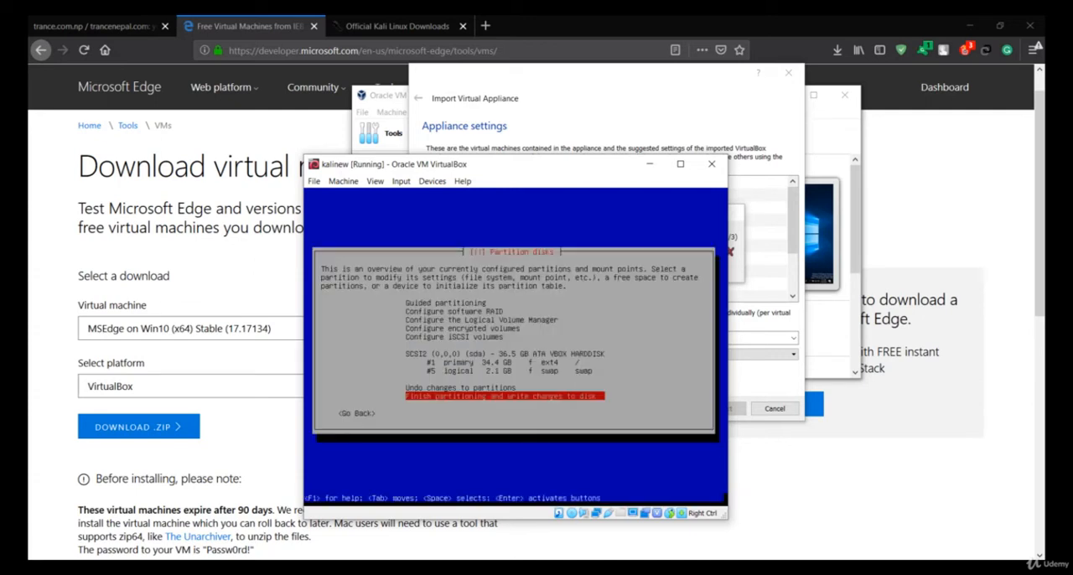
{"action": "key", "text": "Return"}
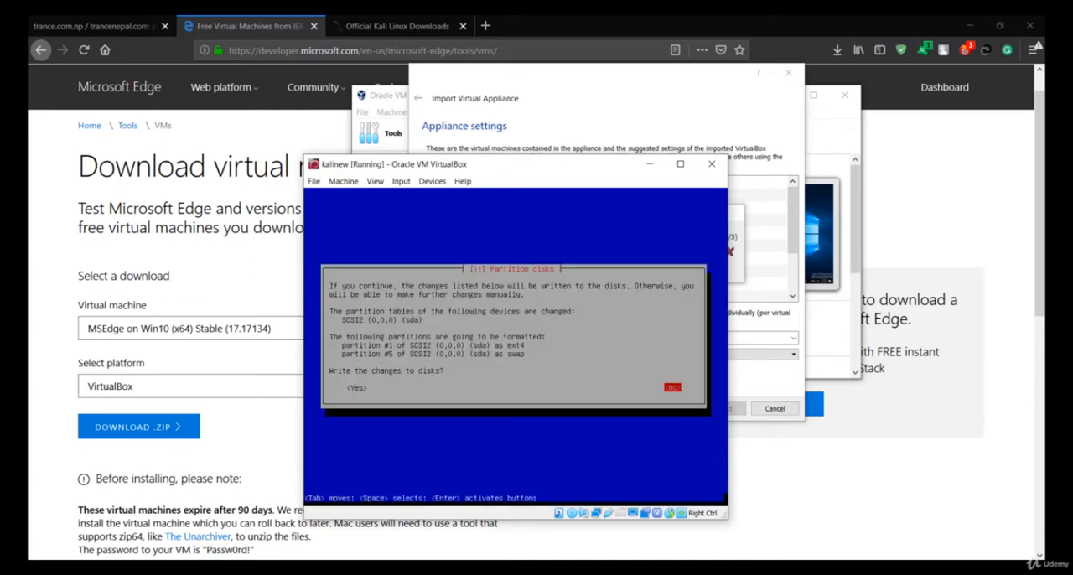
{"action": "key", "text": "Left"}
{"action": "key", "text": "Return"}
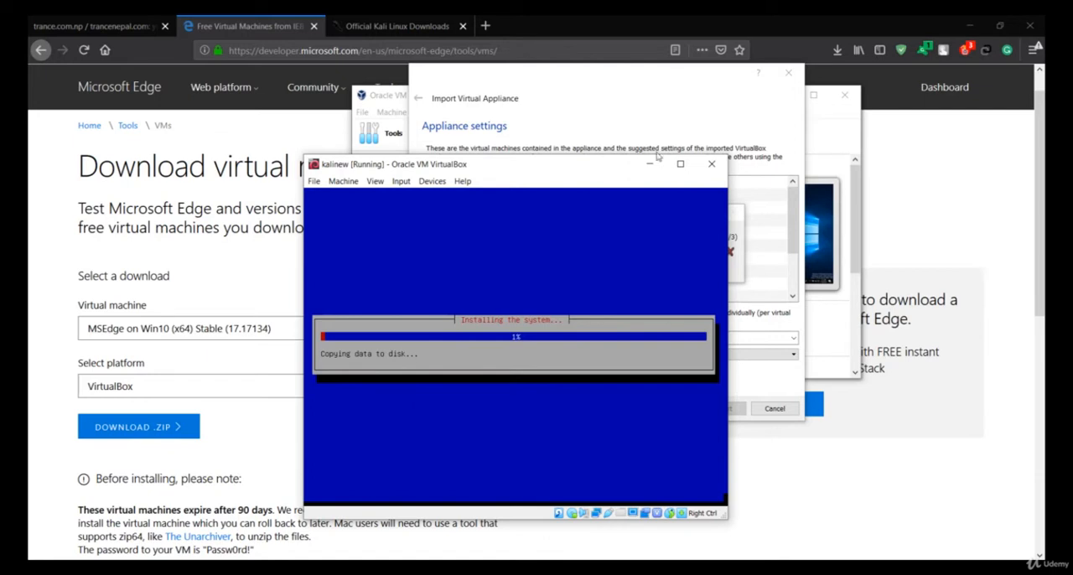
Cancel the running MSEdge - Win10 appliance import, close its wizard, and maximize the VirtualBox Manager window.
{"action": "left_click", "coordinate": [653, 105]}
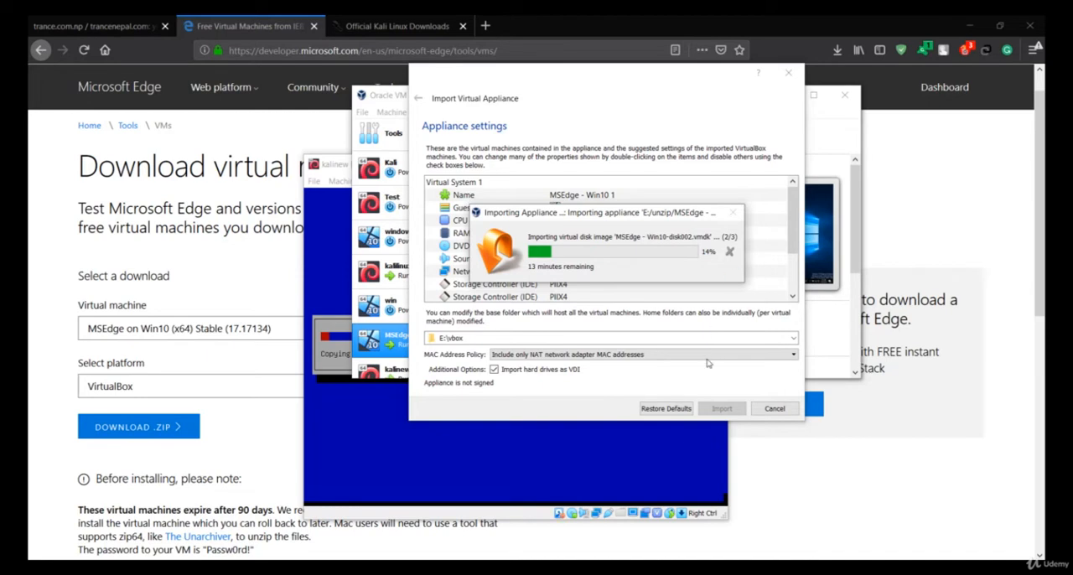
{"action": "left_click", "coordinate": [769, 414]}
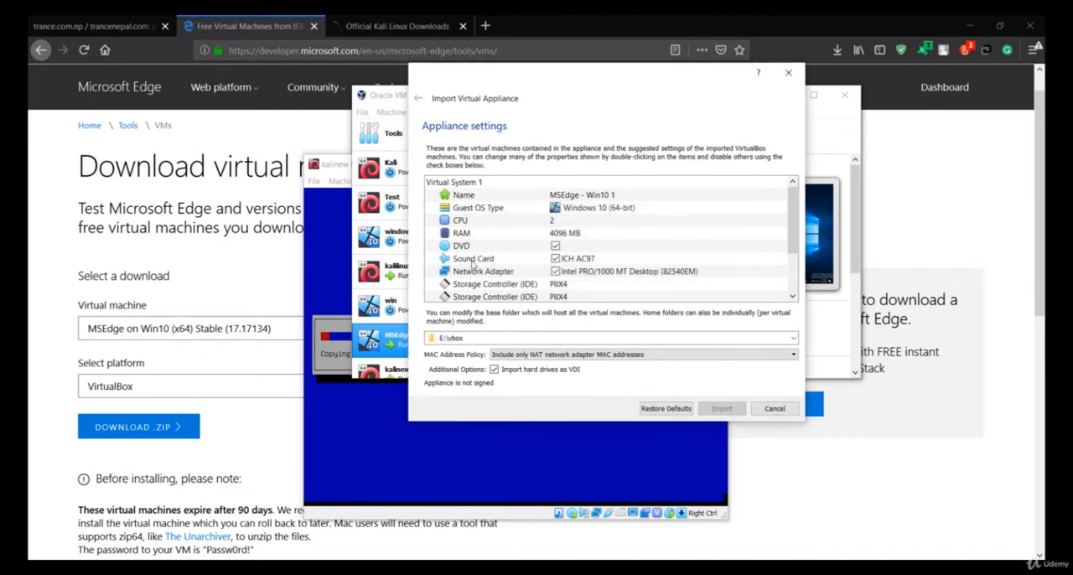
{"action": "left_click", "coordinate": [787, 72]}
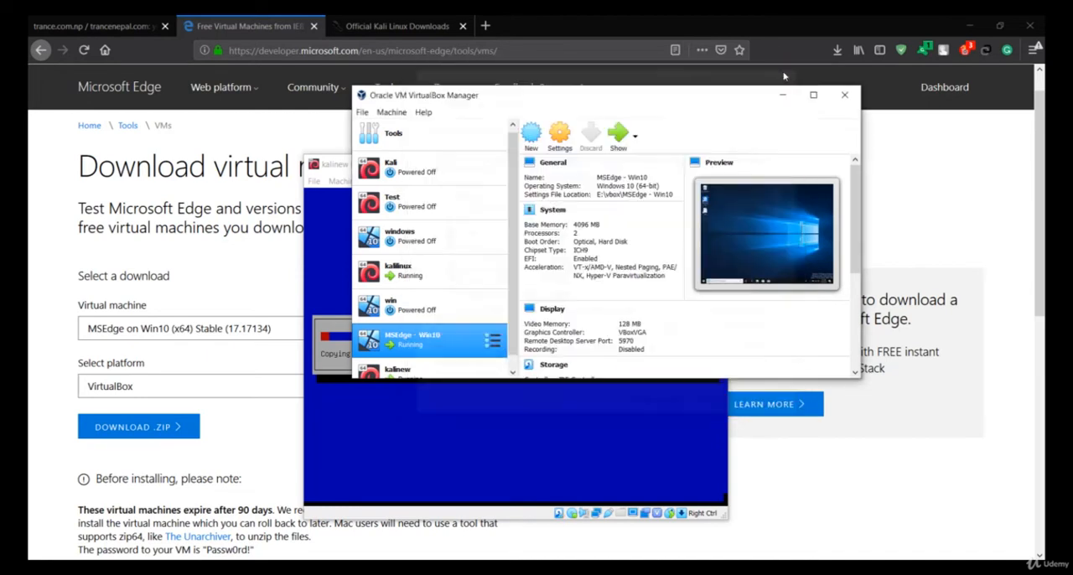
{"action": "double_click", "coordinate": [646, 91]}
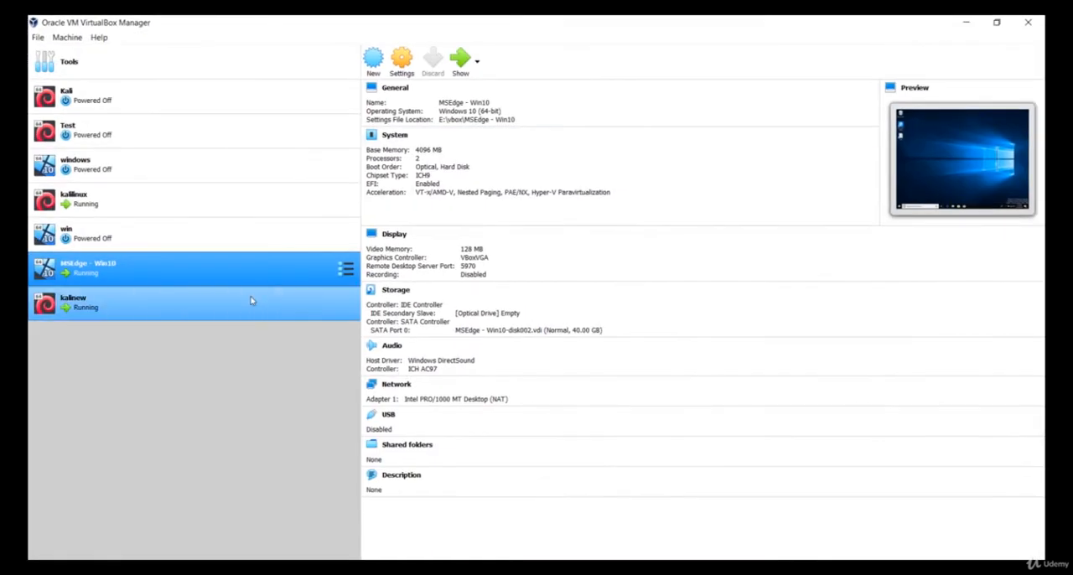
Review the storage, motherboard and processor settings of the existing MSEdge - Win10 virtual machine.
{"action": "left_click", "coordinate": [75, 317]}
{"action": "left_click", "coordinate": [98, 279]}
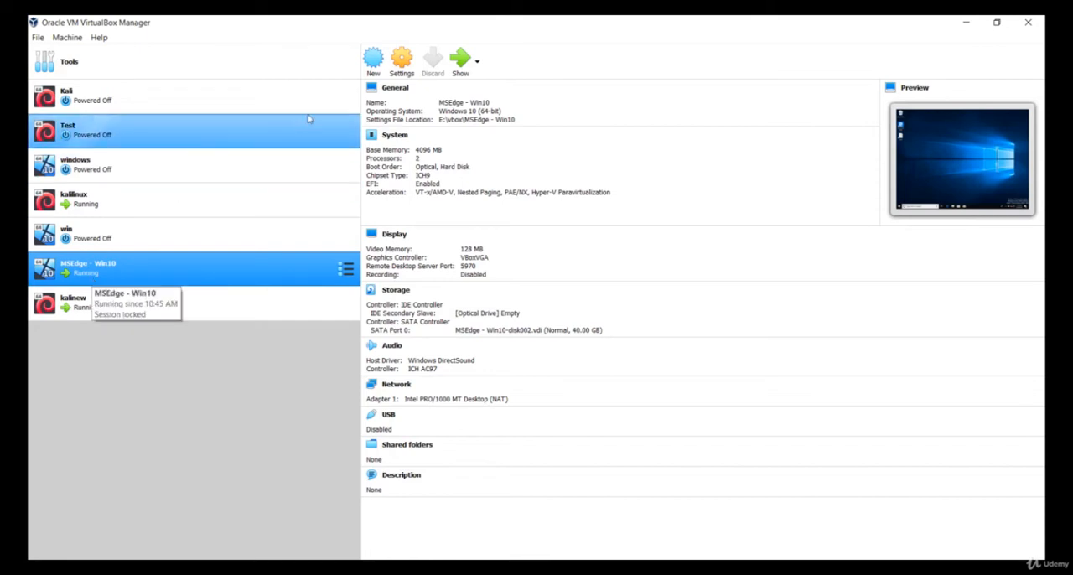
{"action": "left_click", "coordinate": [402, 66]}
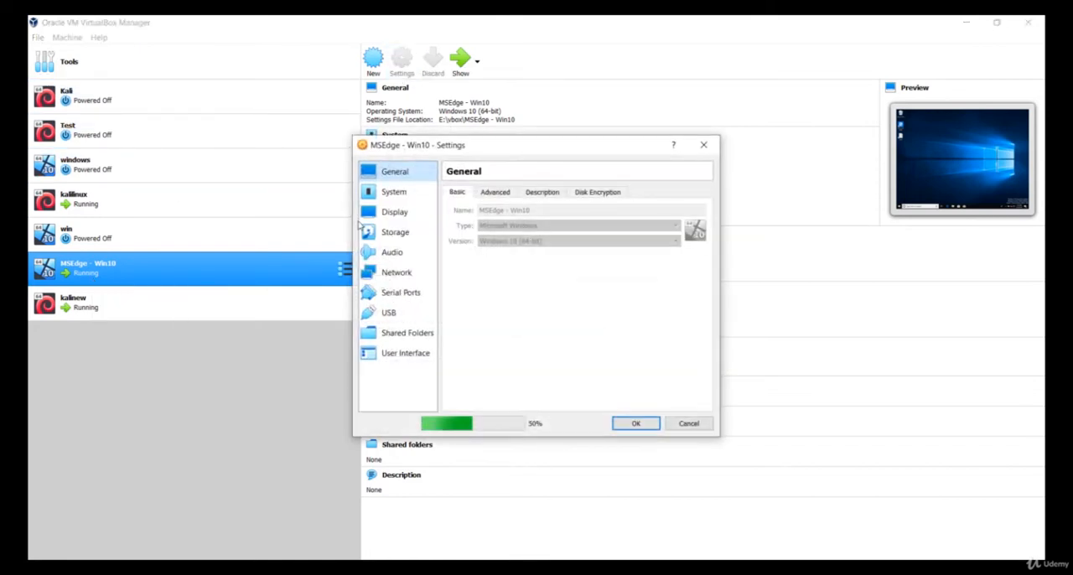
{"action": "left_click", "coordinate": [391, 236]}
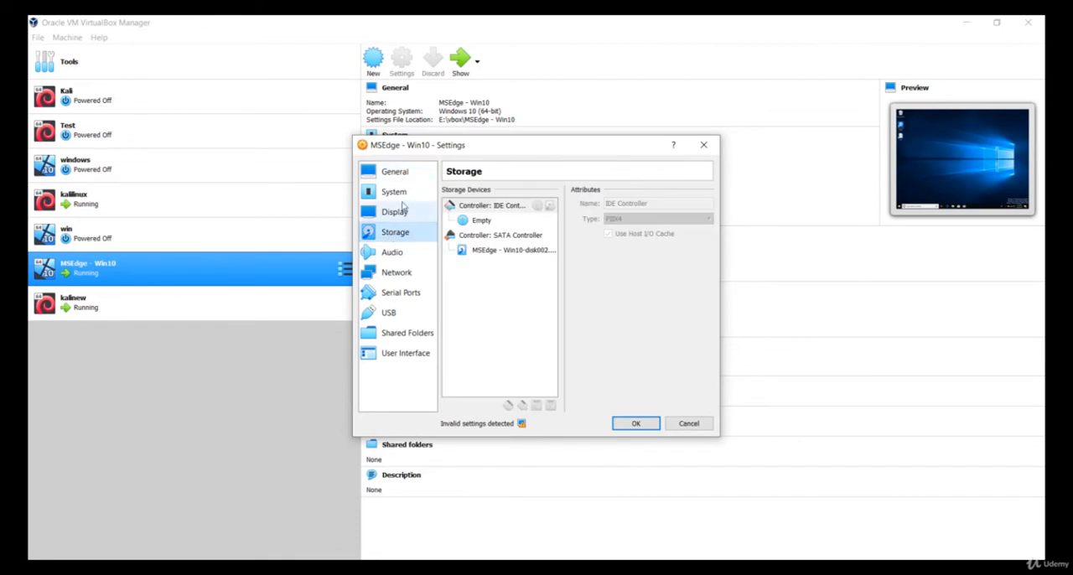
{"action": "left_click", "coordinate": [402, 196]}
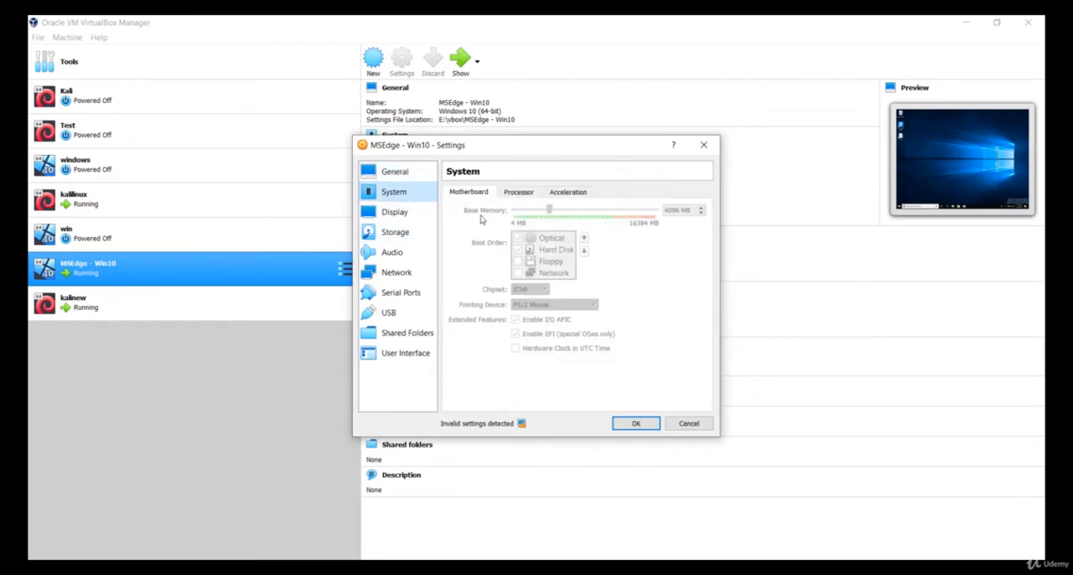
{"action": "left_click", "coordinate": [520, 193]}
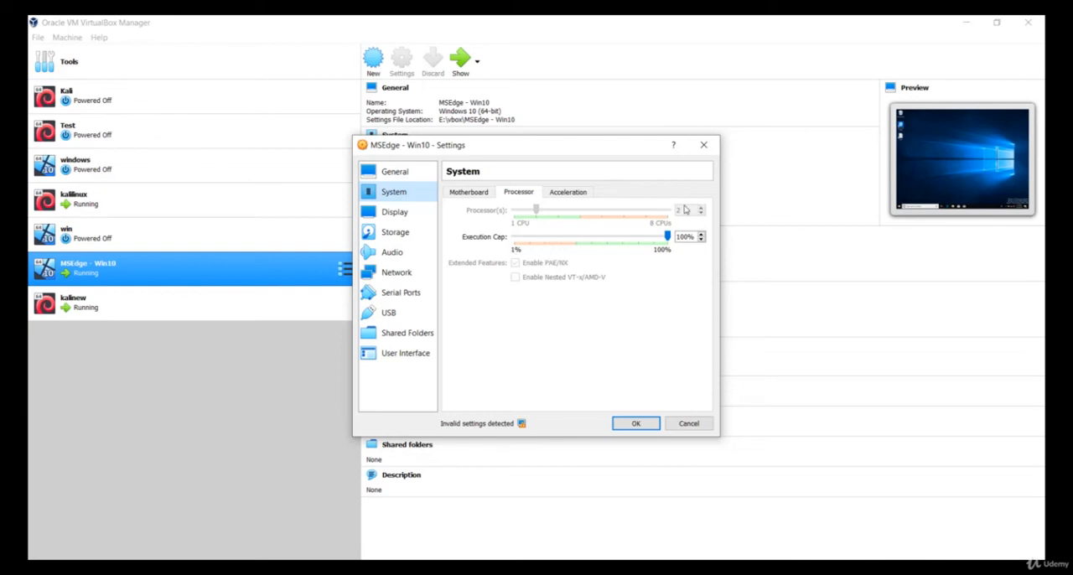
{"action": "left_click", "coordinate": [636, 424]}
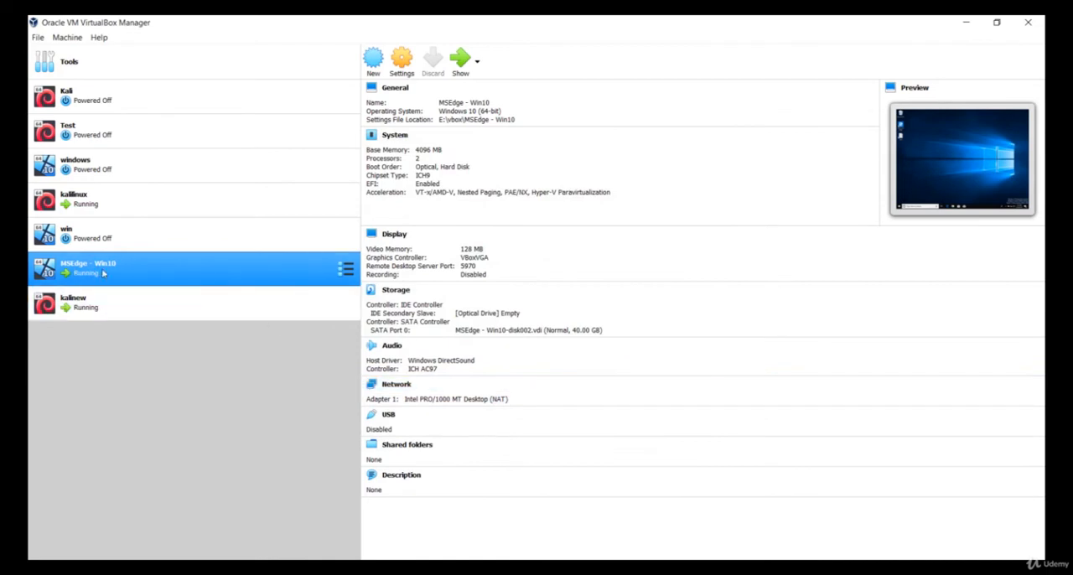
Show the running MSEdge - Win10 machine maximized, look over its installed apps and hidden notification icons, and restore its window size.
{"action": "left_click", "coordinate": [459, 72]}
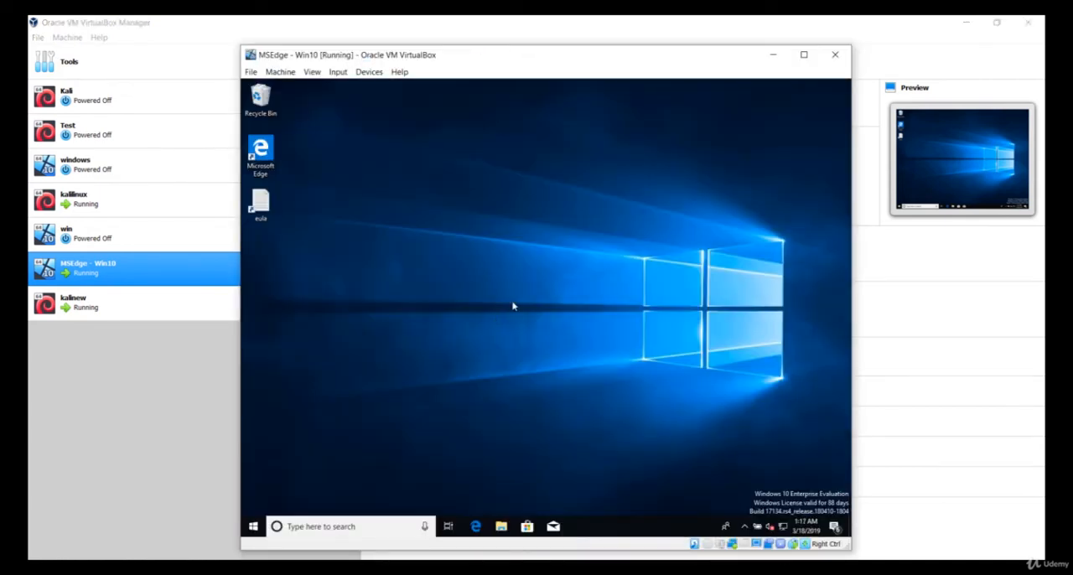
{"action": "double_click", "coordinate": [553, 57]}
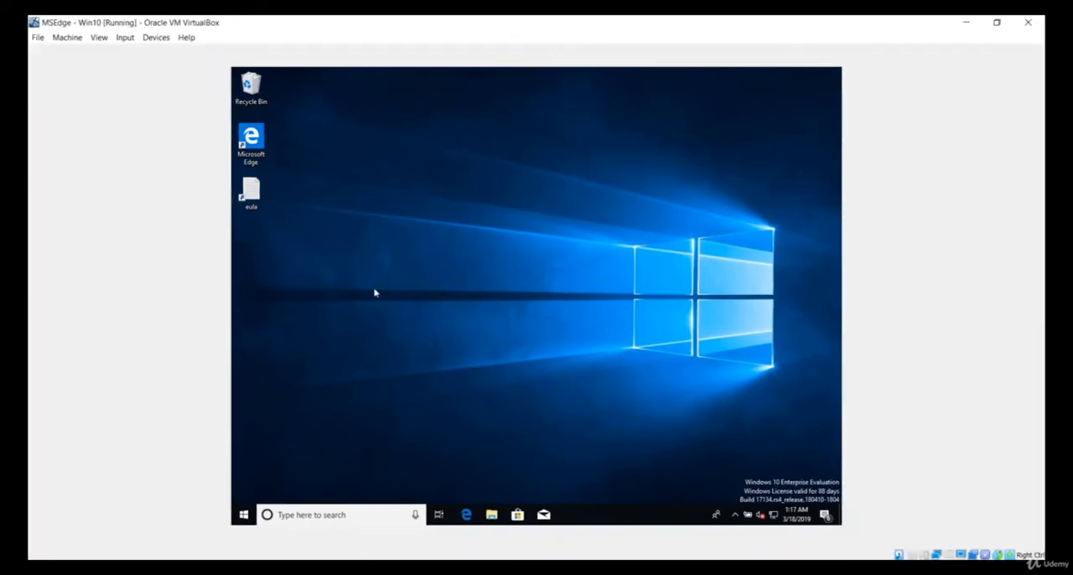
{"action": "left_click", "coordinate": [243, 515]}
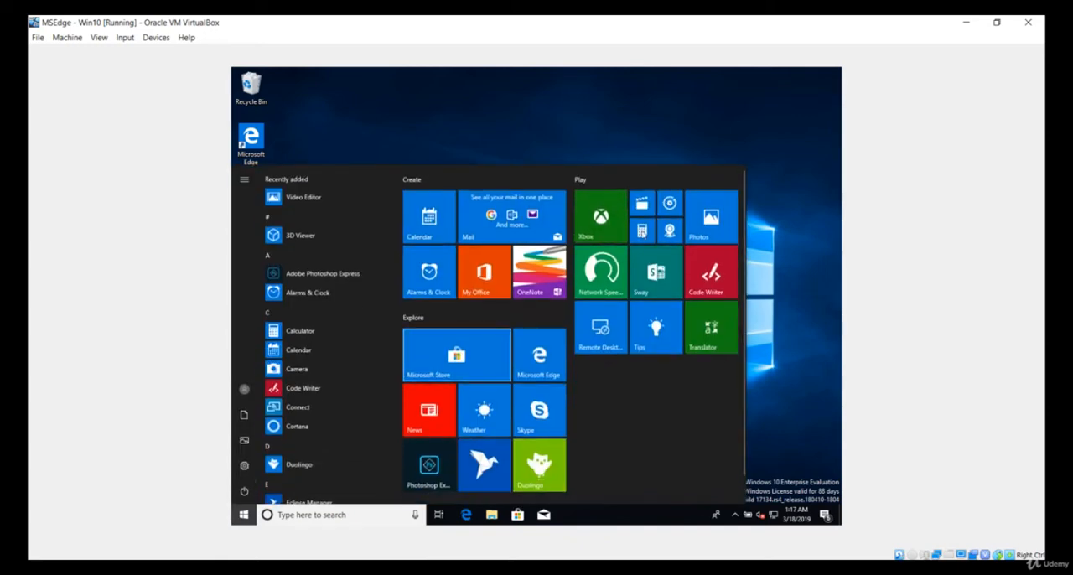
{"action": "left_click", "coordinate": [626, 126]}
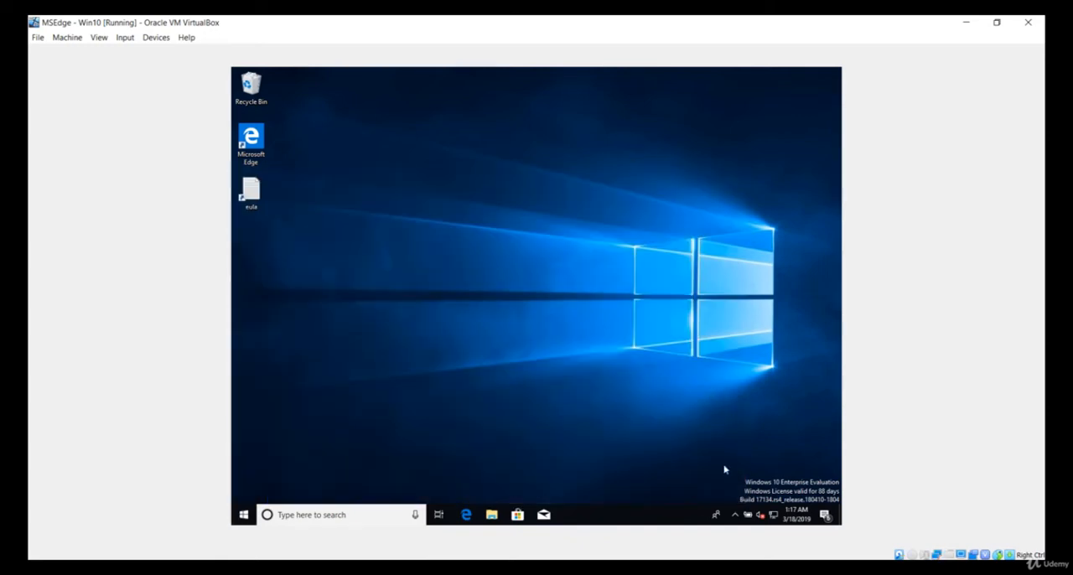
{"action": "left_click", "coordinate": [734, 515]}
{"action": "left_click", "coordinate": [734, 516]}
{"action": "double_click", "coordinate": [637, 15]}
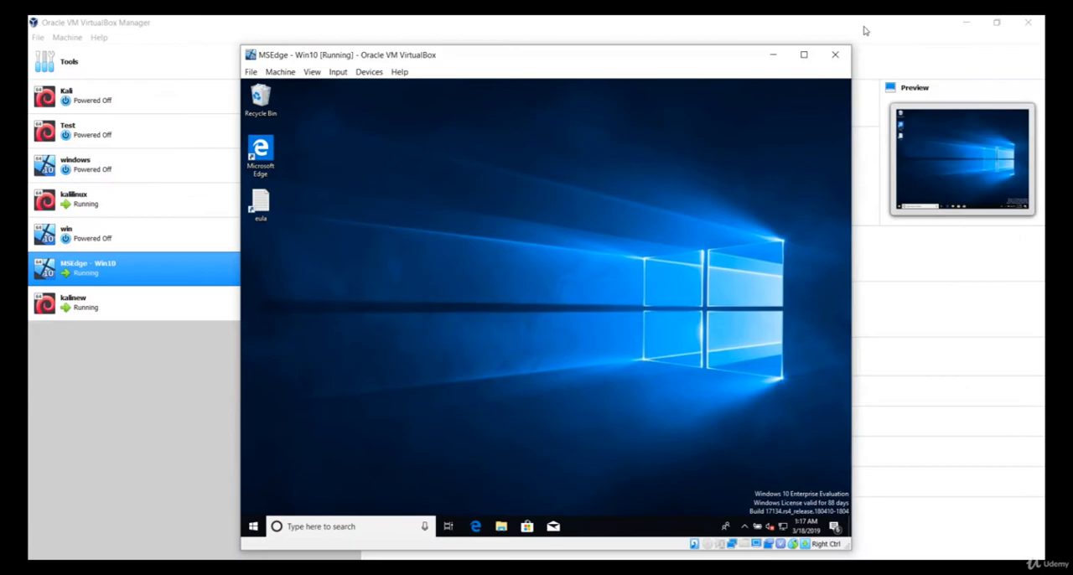
Clear the VirtualBox Manager and browser from view, move the MSEdge - Win10 window aside to uncover the kalinew installer, and minimize it.
{"action": "left_click", "coordinate": [964, 19]}
{"action": "left_click", "coordinate": [969, 26]}
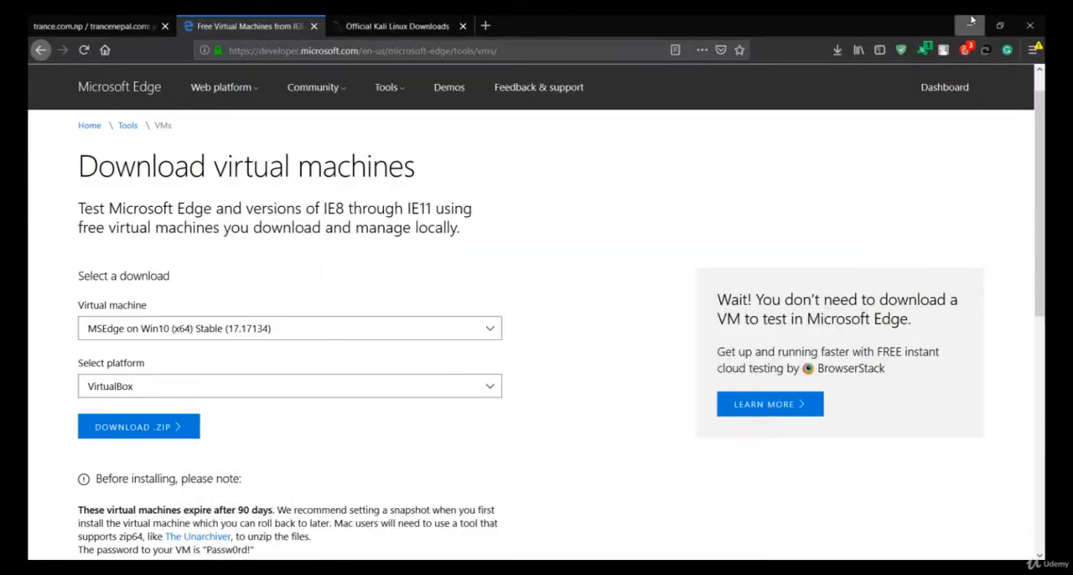
{"action": "left_click", "coordinate": [102, 267]}
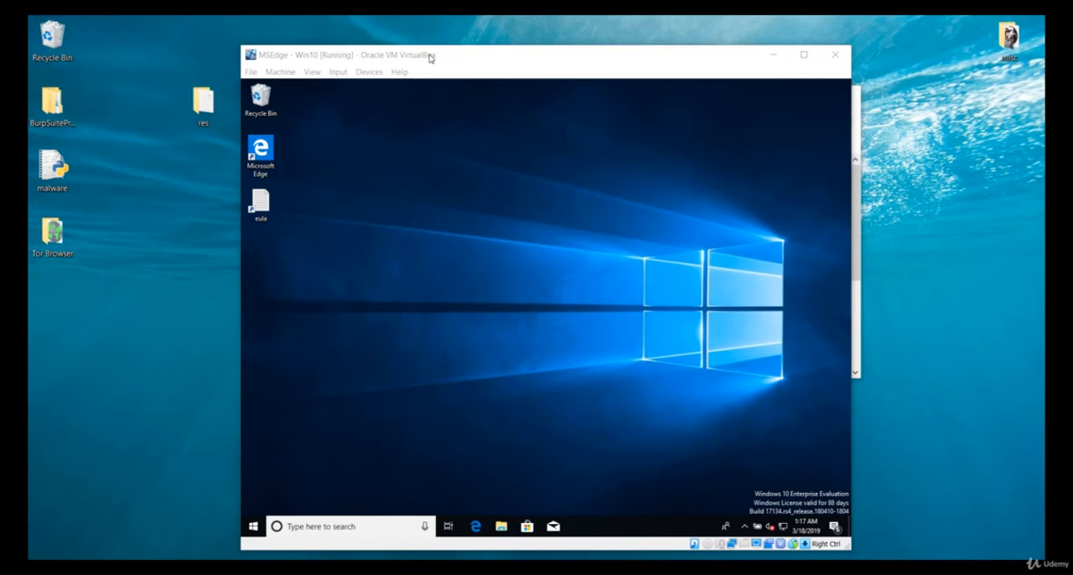
{"action": "left_click_drag", "start_coordinate": [431, 58], "coordinate": [594, 59]}
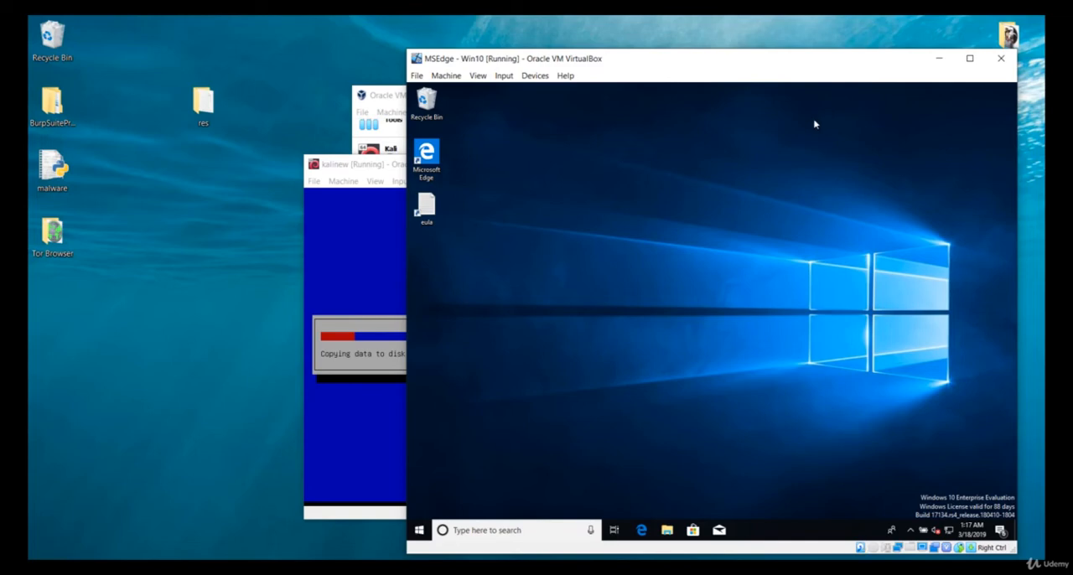
{"action": "left_click", "coordinate": [938, 58]}
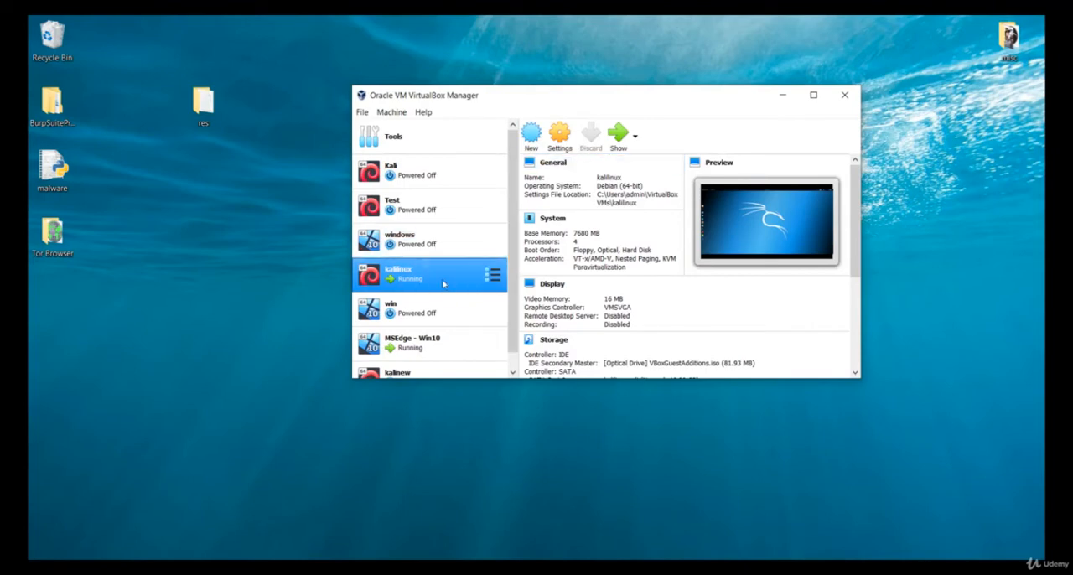
Show the running kalilinux machine and browse the tool categories in its applications list, starting with Information Gathering.
{"action": "scroll", "coordinate": [444, 284], "scroll_direction": "down", "scroll_amount": 1}
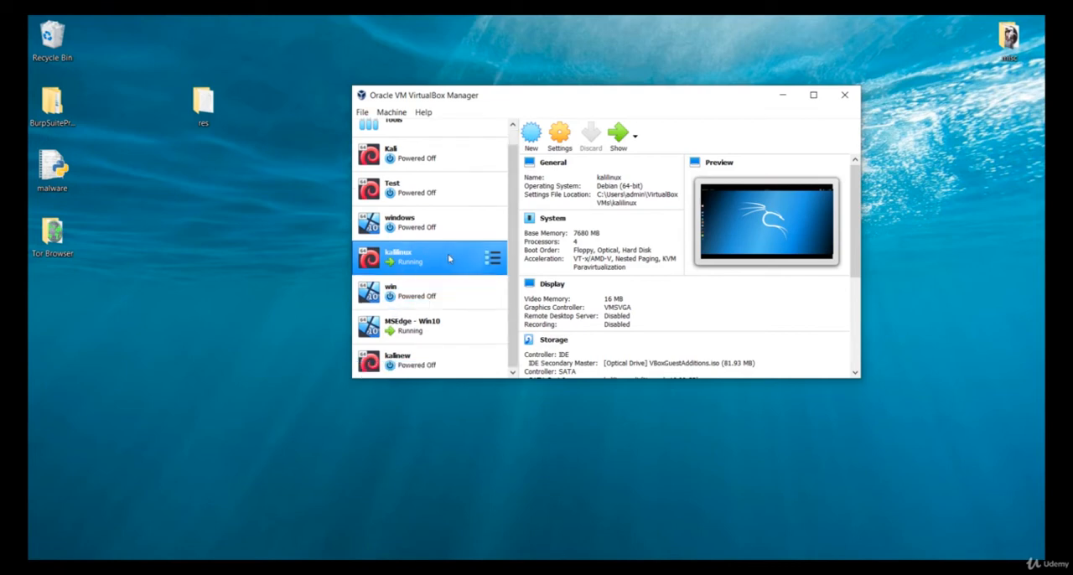
{"action": "left_click", "coordinate": [618, 136]}
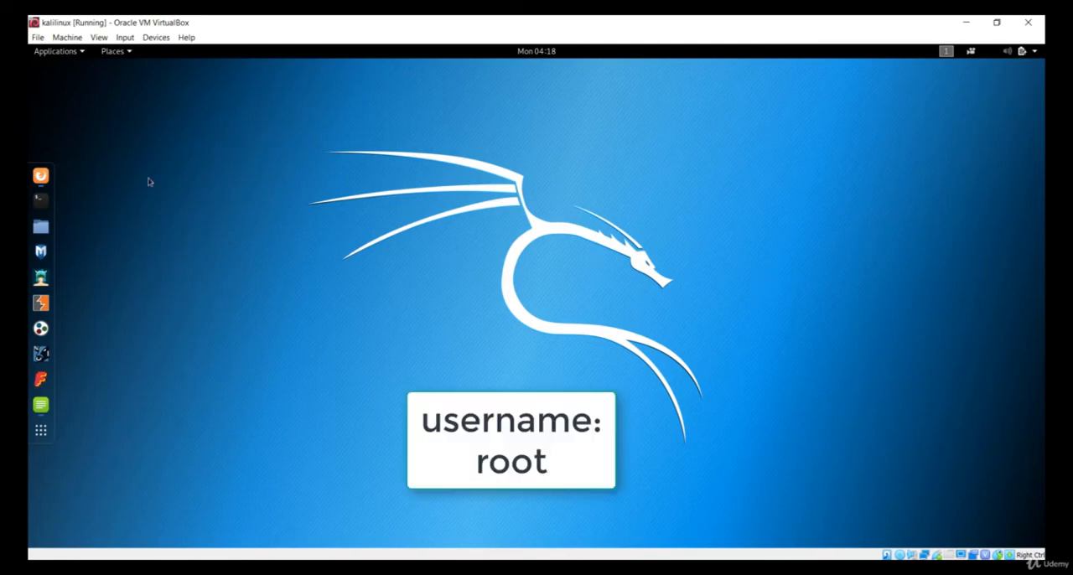
{"action": "left_click", "coordinate": [69, 52]}
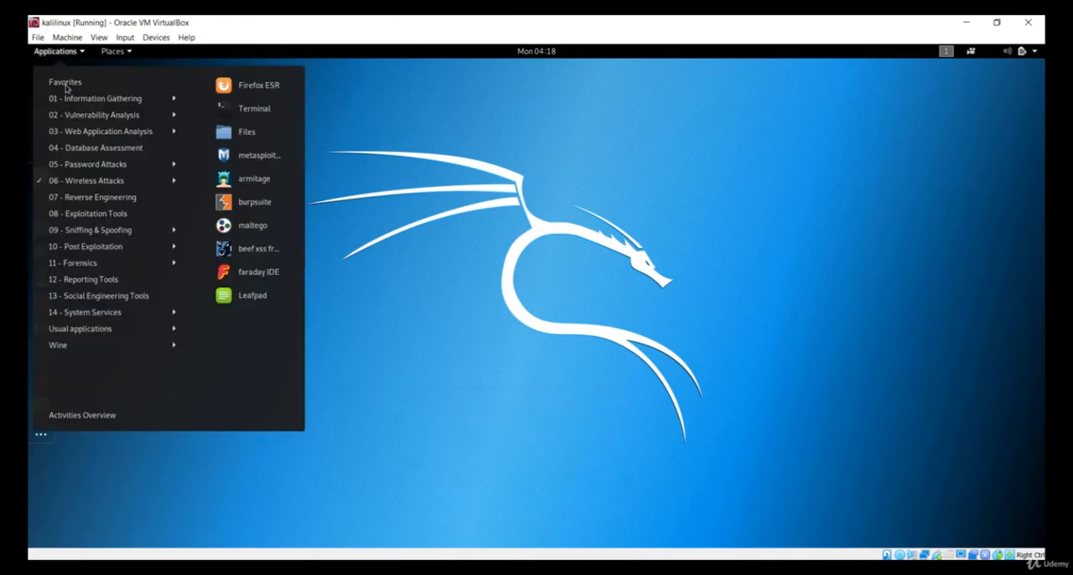
{"action": "mouse_move", "coordinate": [75, 118]}
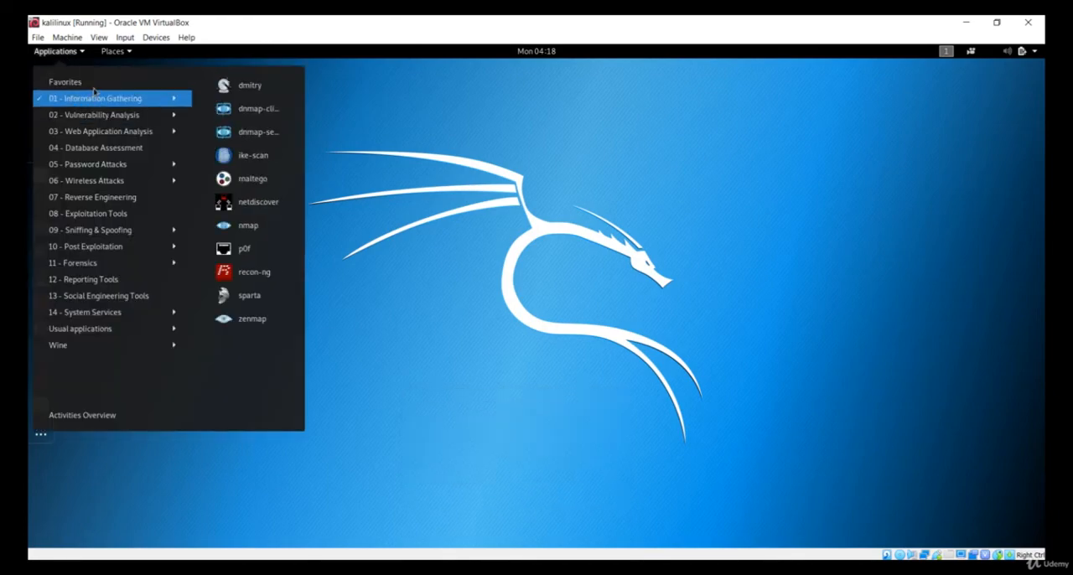
{"action": "mouse_move", "coordinate": [96, 89]}
{"action": "mouse_move", "coordinate": [119, 296]}
{"action": "left_click", "coordinate": [407, 242]}
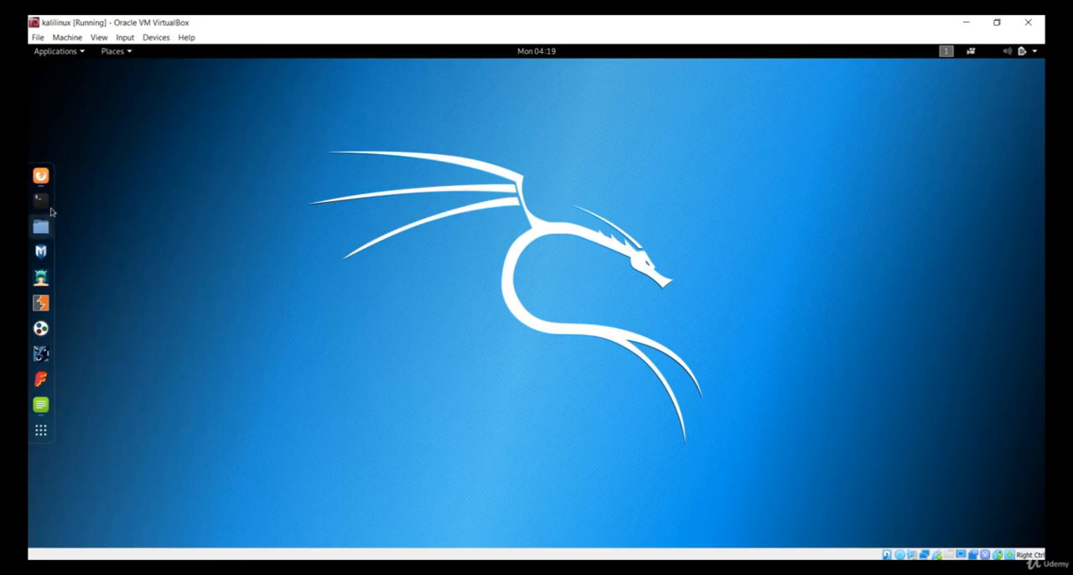
Search the installed applications for nmap, open Zenmap to show its interface, and close it again.
{"action": "left_click", "coordinate": [41, 433]}
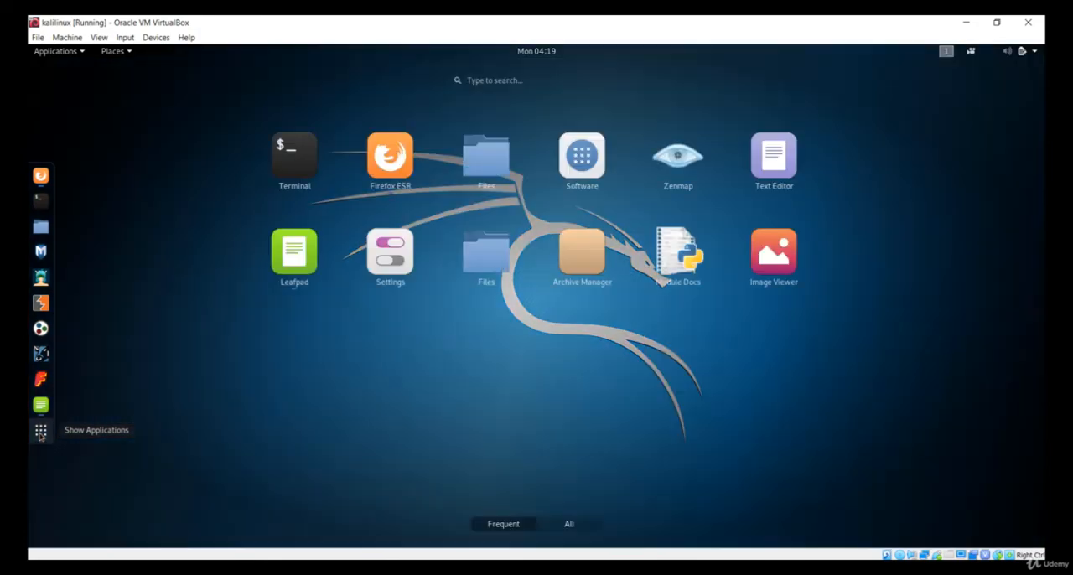
{"action": "left_click", "coordinate": [549, 82]}
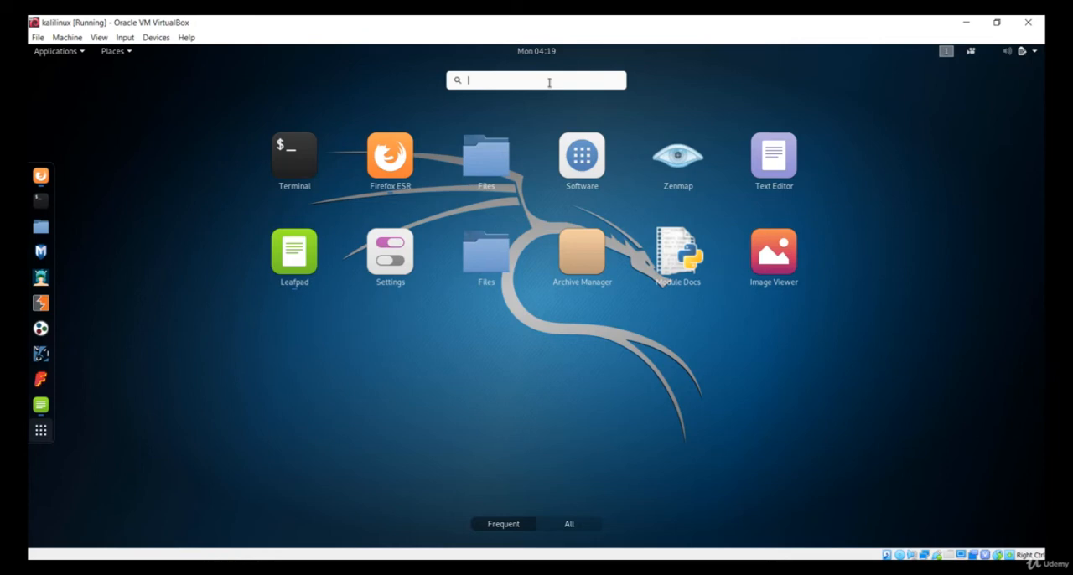
{"action": "type", "text": "nmap"}
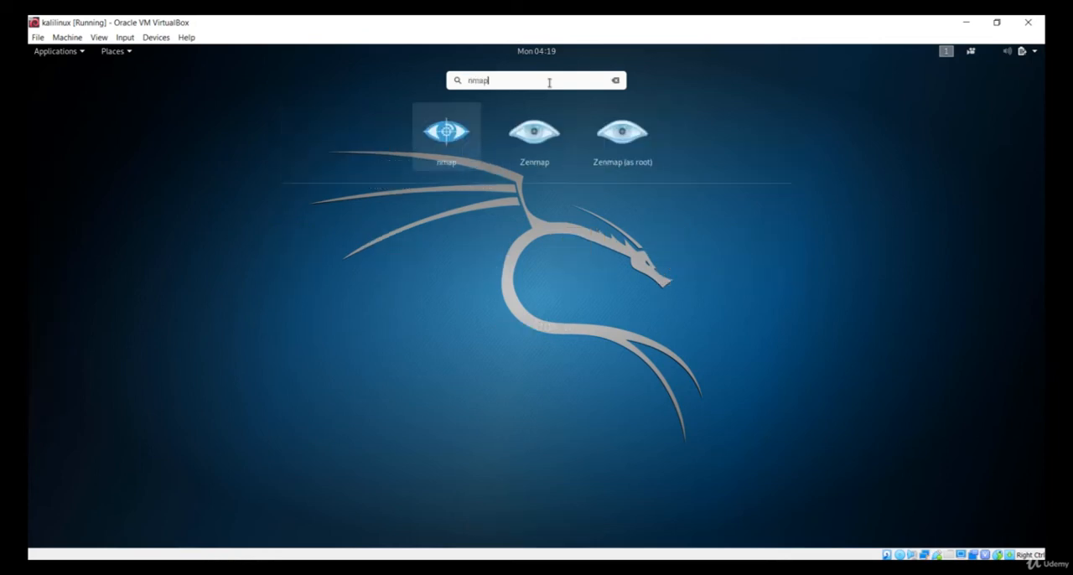
{"action": "left_click", "coordinate": [531, 143]}
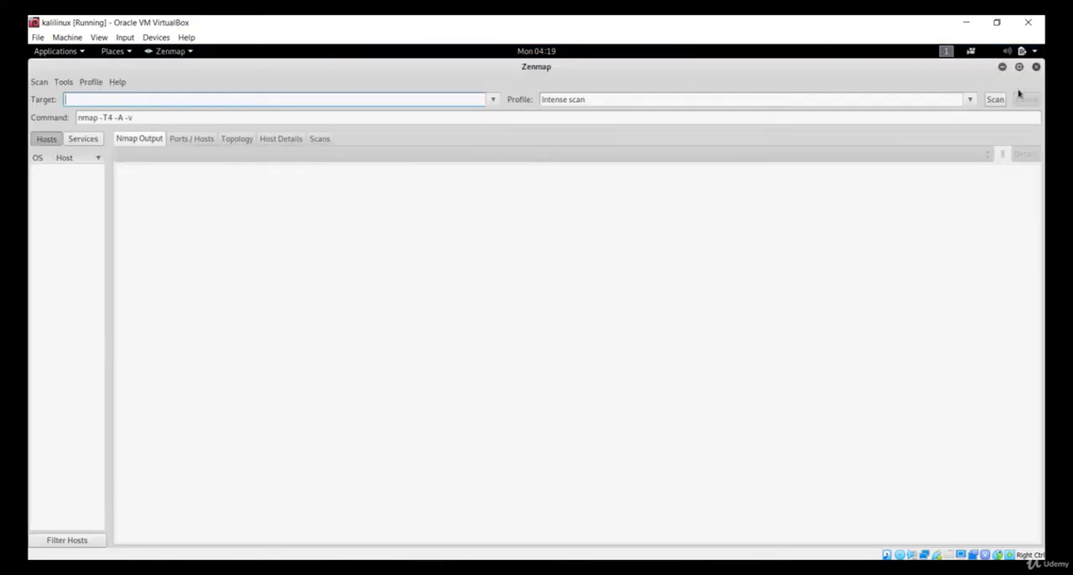
{"action": "left_click", "coordinate": [1036, 67]}
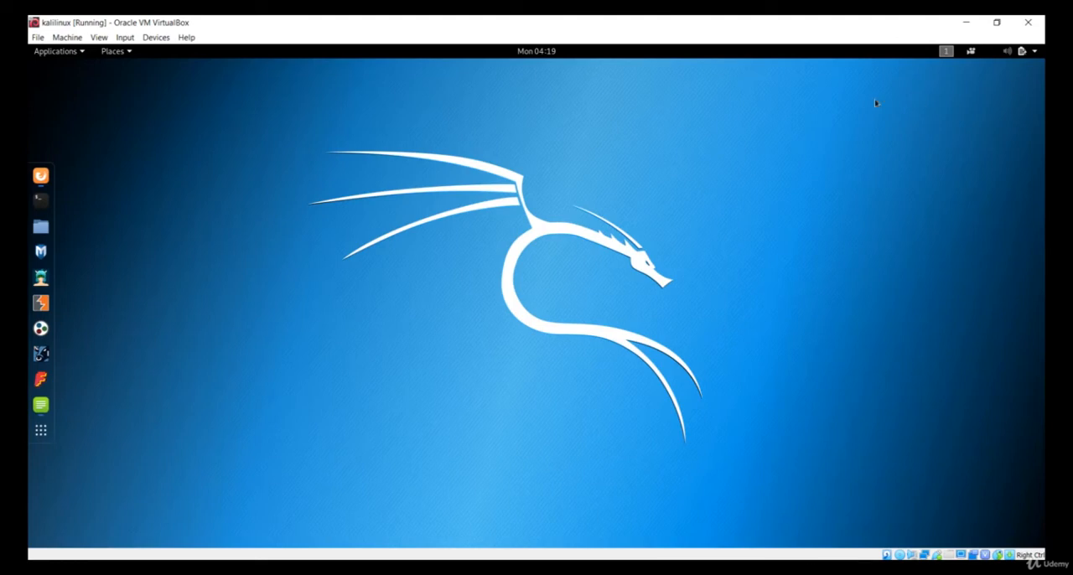
Look over the Kali system menu, open the system settings and check the Bluetooth and Wi-Fi pages.
{"action": "left_click", "coordinate": [1005, 52]}
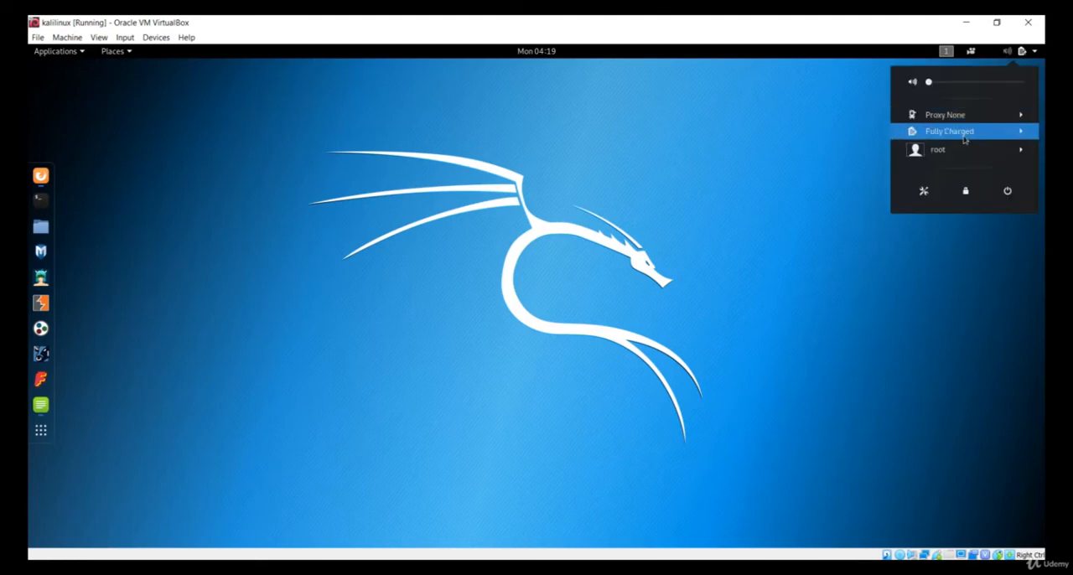
{"action": "left_click", "coordinate": [419, 116]}
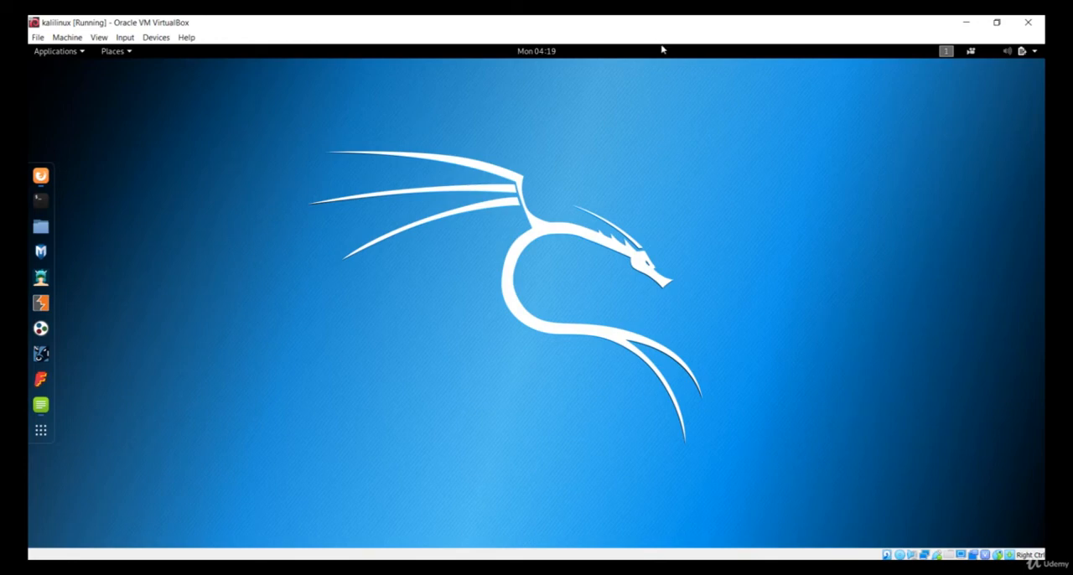
{"action": "left_click", "coordinate": [1009, 55]}
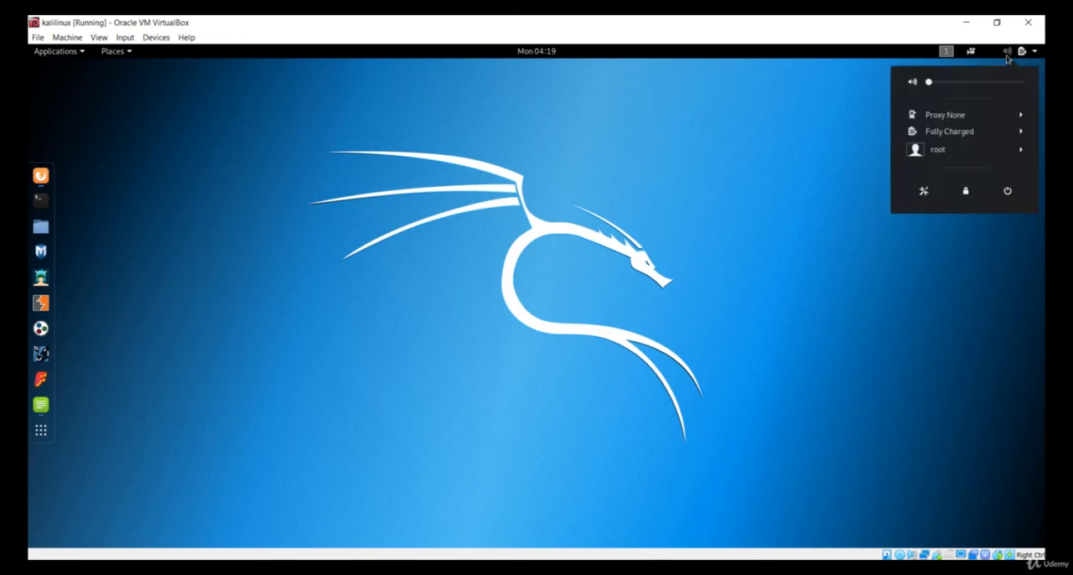
{"action": "left_click", "coordinate": [924, 193]}
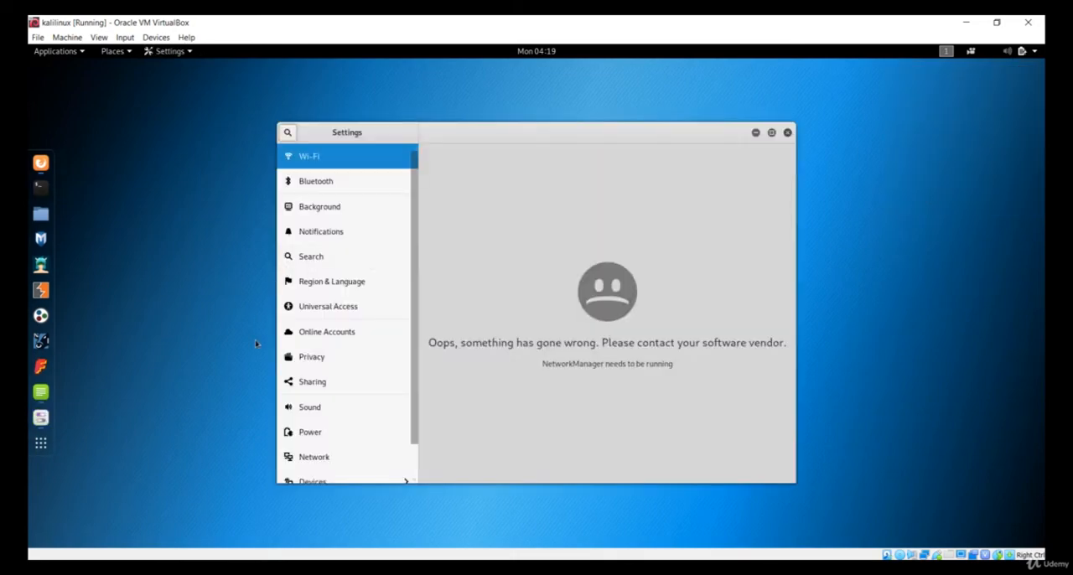
{"action": "left_click", "coordinate": [340, 174]}
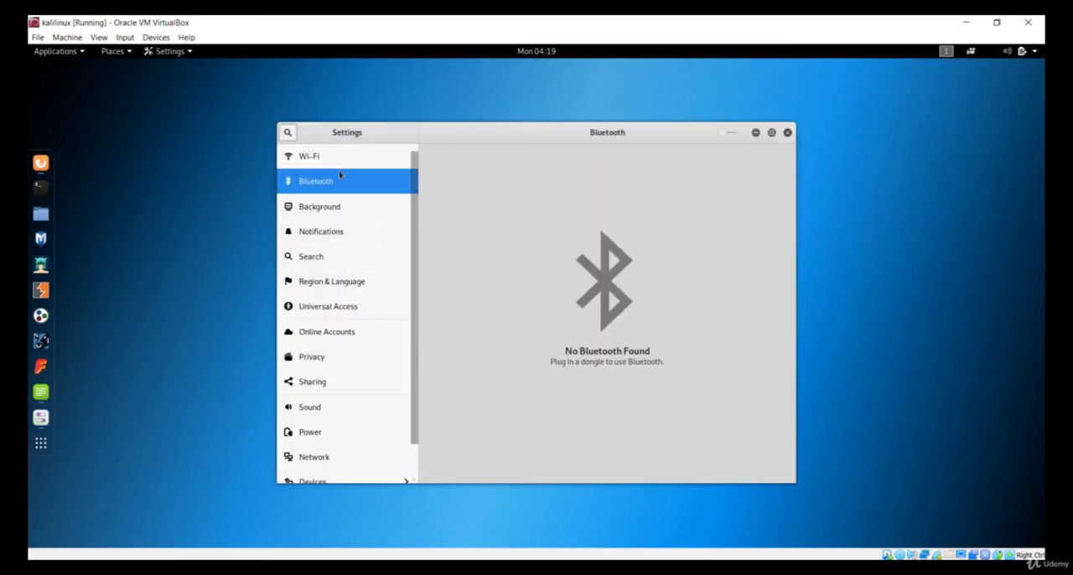
{"action": "left_click", "coordinate": [354, 164]}
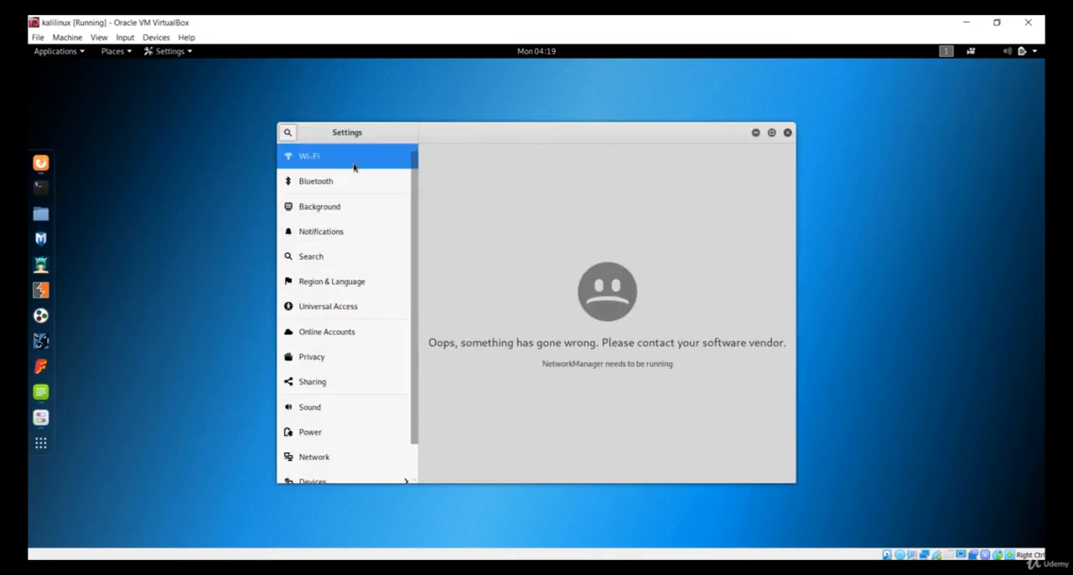
Review the Notifications, Region & Language, Universal Access, Network and Power settings, and close the settings window.
{"action": "left_click", "coordinate": [355, 239]}
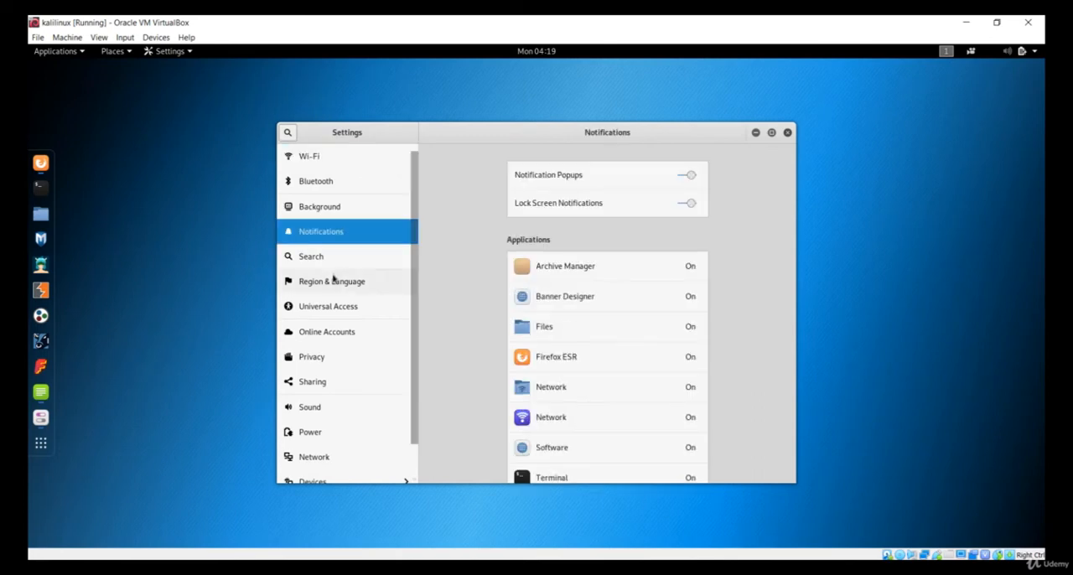
{"action": "left_click", "coordinate": [341, 280]}
{"action": "left_click", "coordinate": [341, 308]}
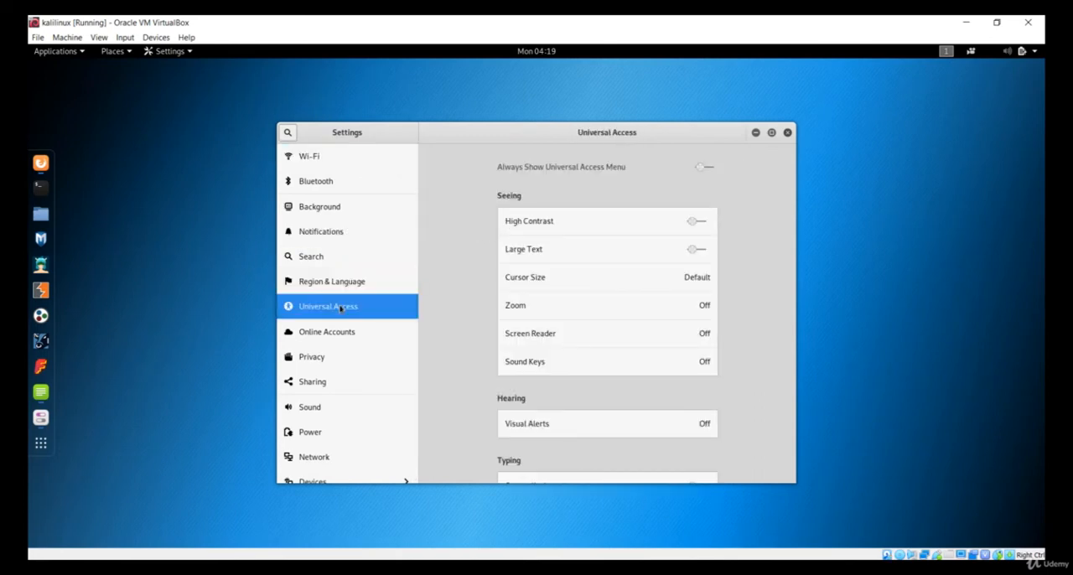
{"action": "scroll", "coordinate": [339, 309], "scroll_direction": "down", "scroll_amount": 2}
{"action": "left_click", "coordinate": [311, 420]}
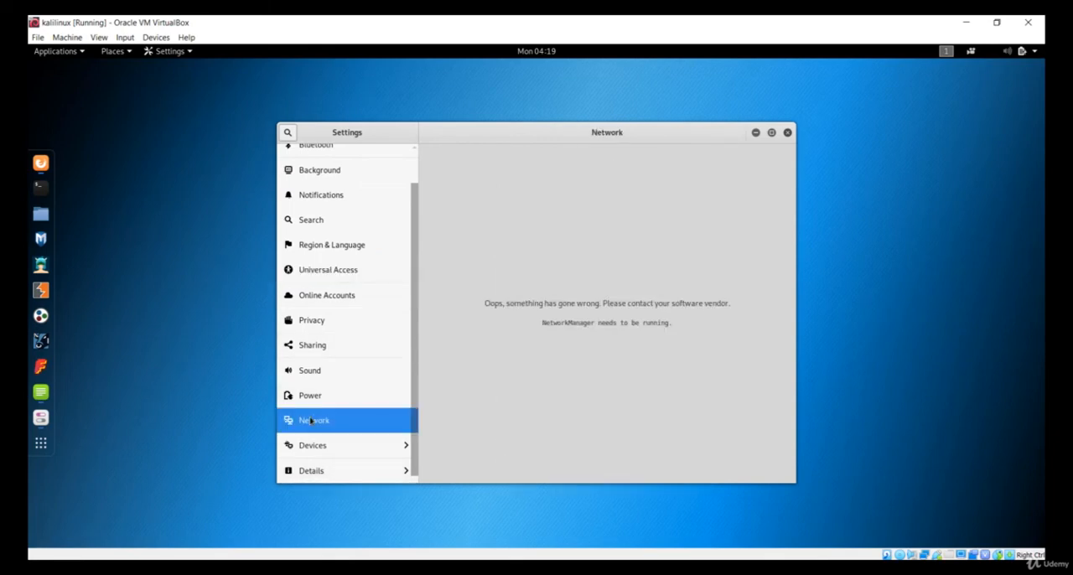
{"action": "left_click", "coordinate": [343, 397]}
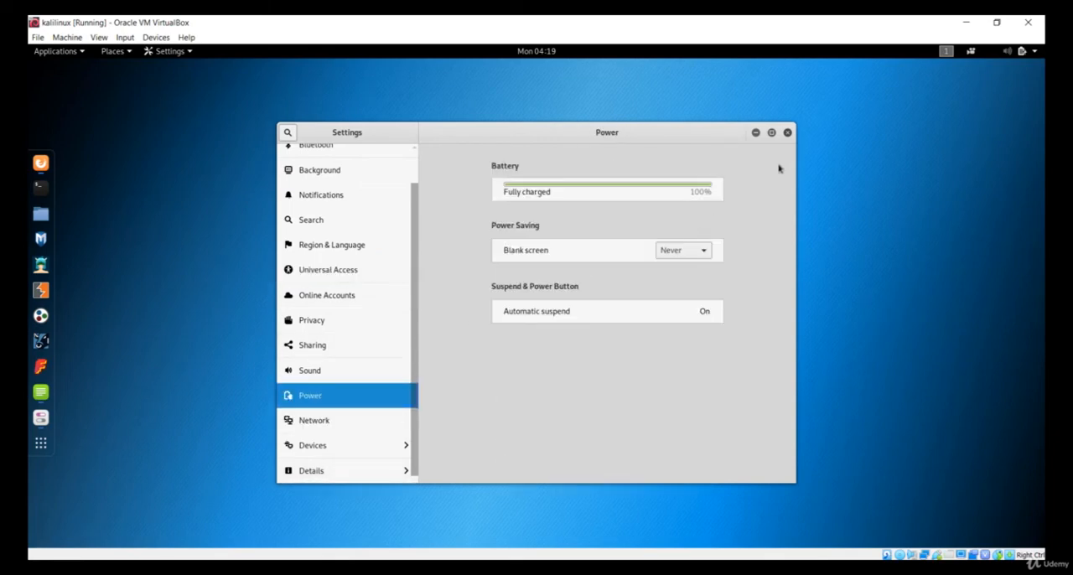
{"action": "left_click", "coordinate": [787, 133]}
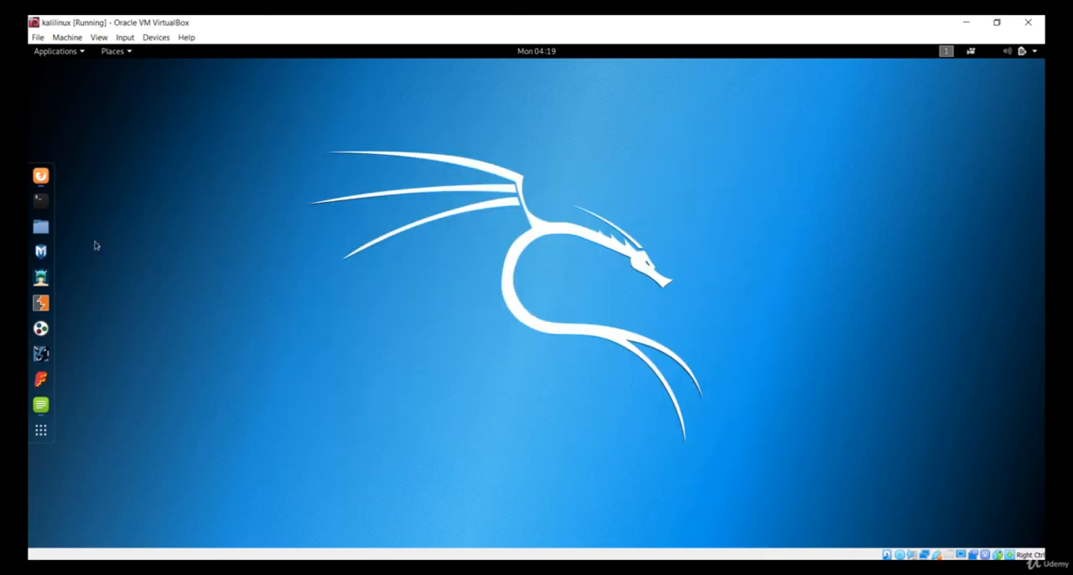
Open a terminal, list the network interfaces with ifconfig, and examine the eth0, lo and wlan0mon entries.
{"action": "left_click", "coordinate": [39, 211]}
{"action": "type", "text": "i"}
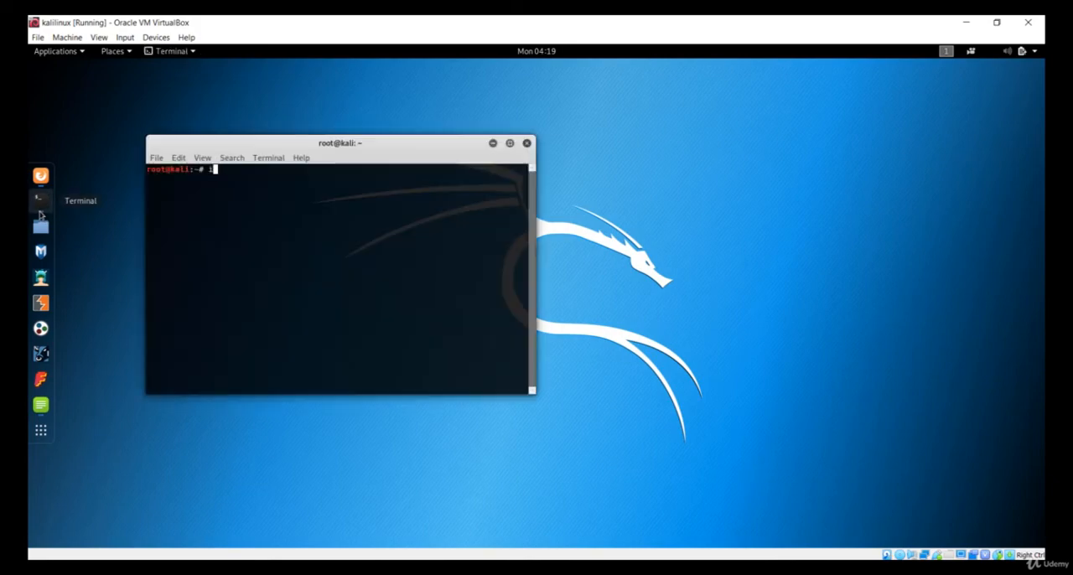
{"action": "type", "text": "fconfig"}
{"action": "key", "text": "Return"}
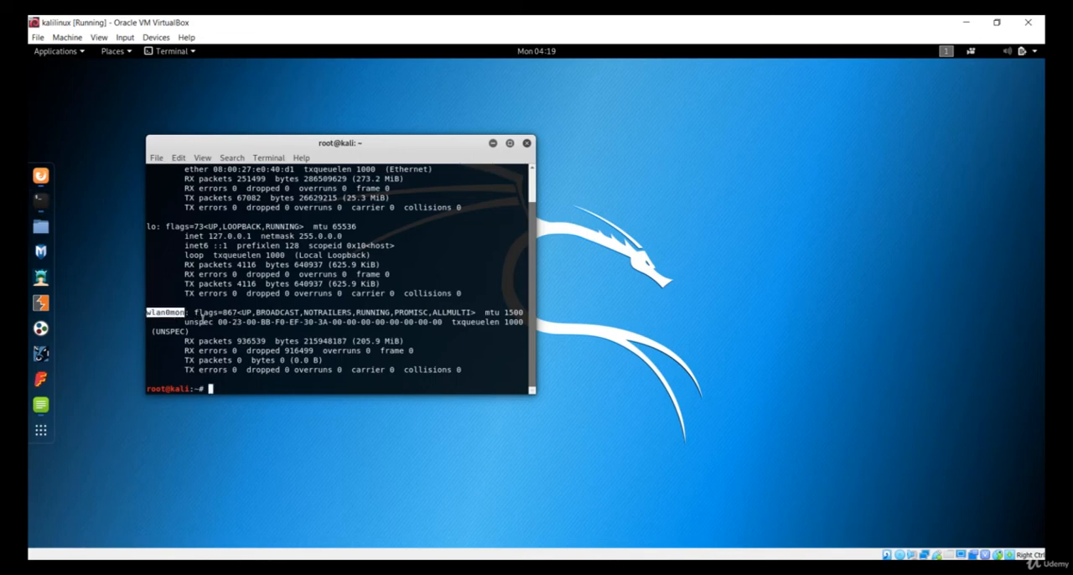
{"action": "scroll", "coordinate": [176, 313], "scroll_direction": "up", "scroll_amount": 1}
{"action": "scroll", "coordinate": [224, 345], "scroll_direction": "down", "scroll_amount": 1}
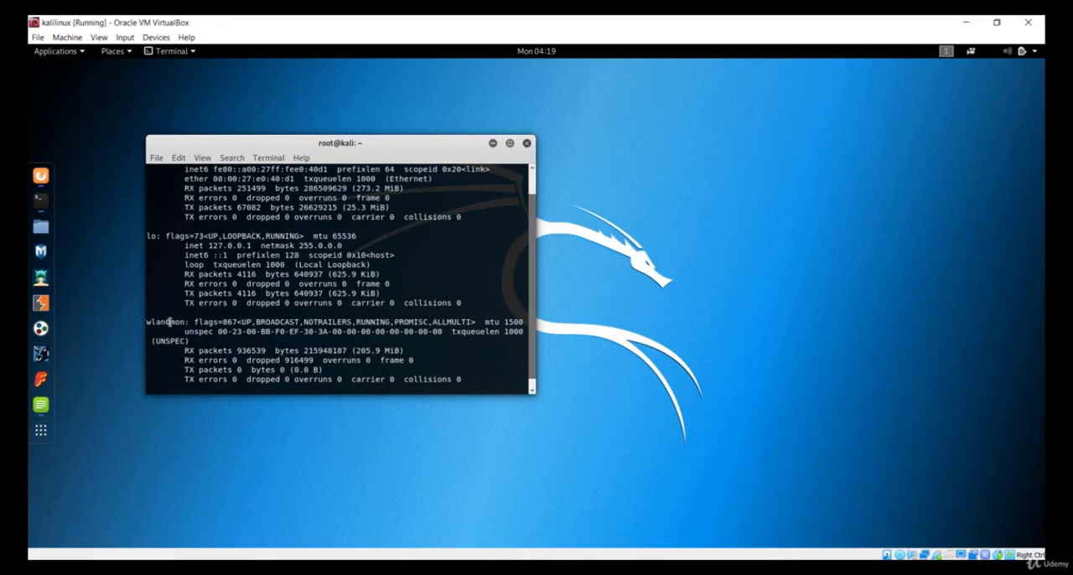
{"action": "double_click", "coordinate": [169, 322]}
{"action": "left_click", "coordinate": [237, 332]}
{"action": "scroll", "coordinate": [237, 332], "scroll_direction": "up", "scroll_amount": 1}
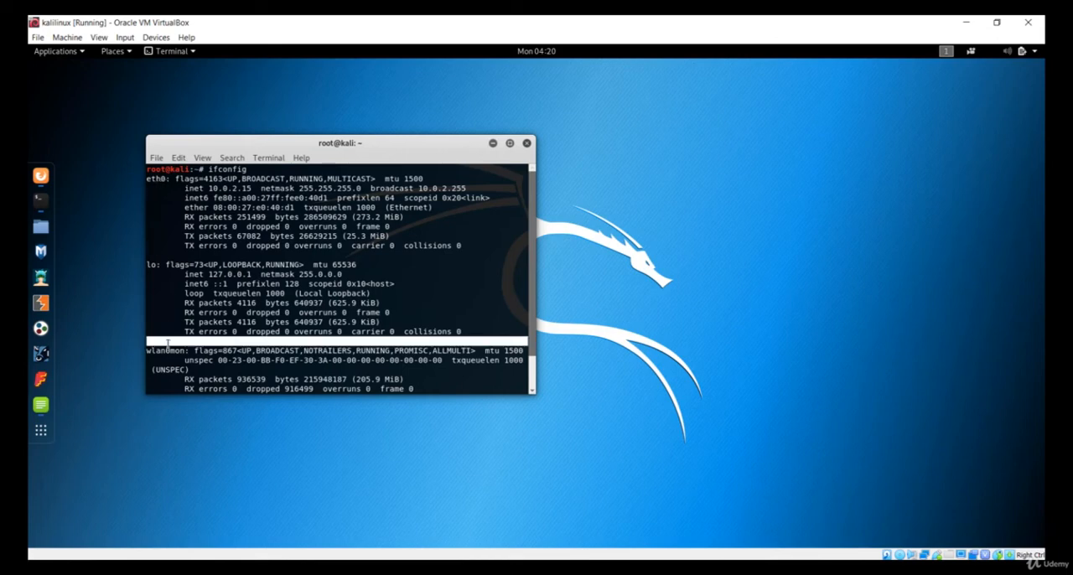
{"action": "scroll", "coordinate": [168, 344], "scroll_direction": "down", "scroll_amount": 1}
Stop monitor mode with airmon-ng stop wlan0mon and list the network interfaces again.
{"action": "type", "text": "airmo"}
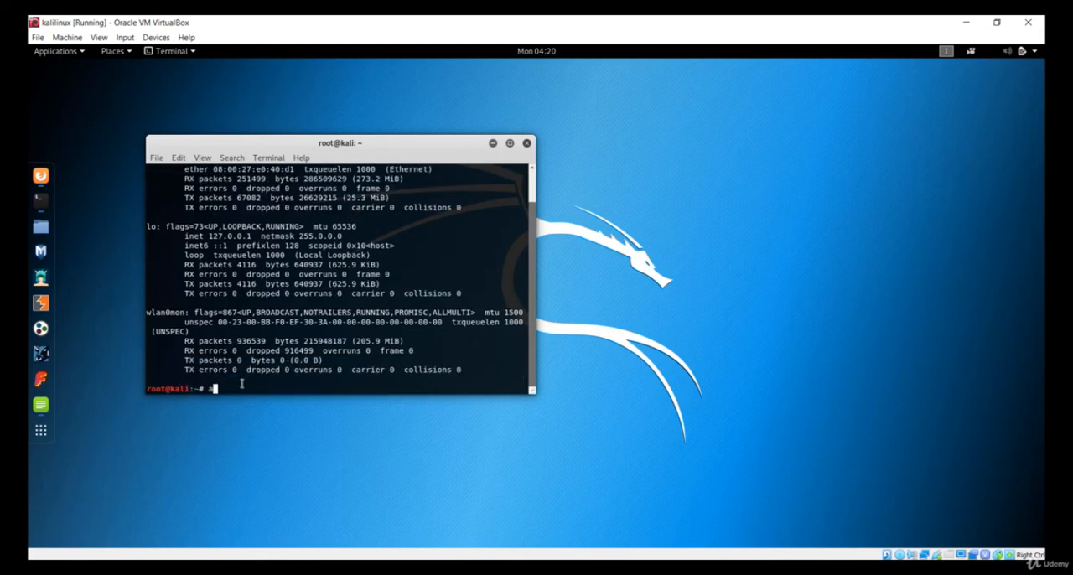
{"action": "type", "text": "n-ng stop wlan0mon"}
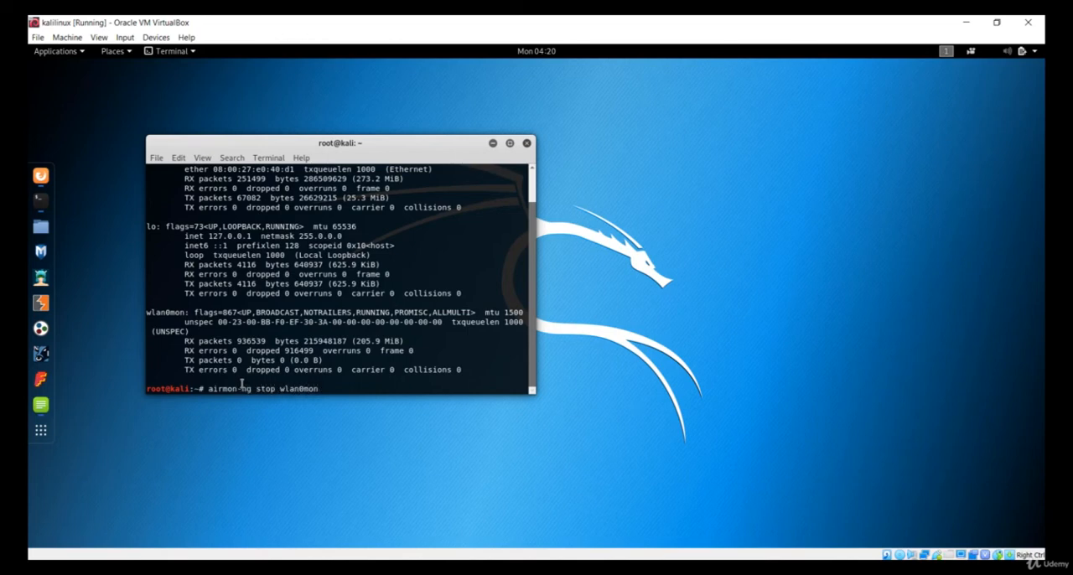
{"action": "key", "text": "Return"}
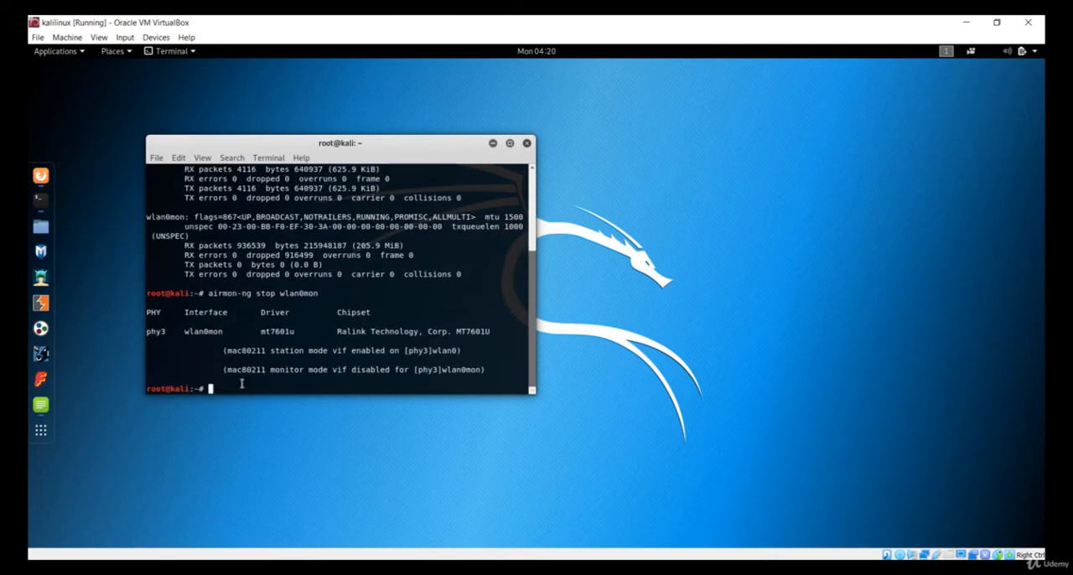
{"action": "type", "text": "ifconfig"}
{"action": "key", "text": "Return"}
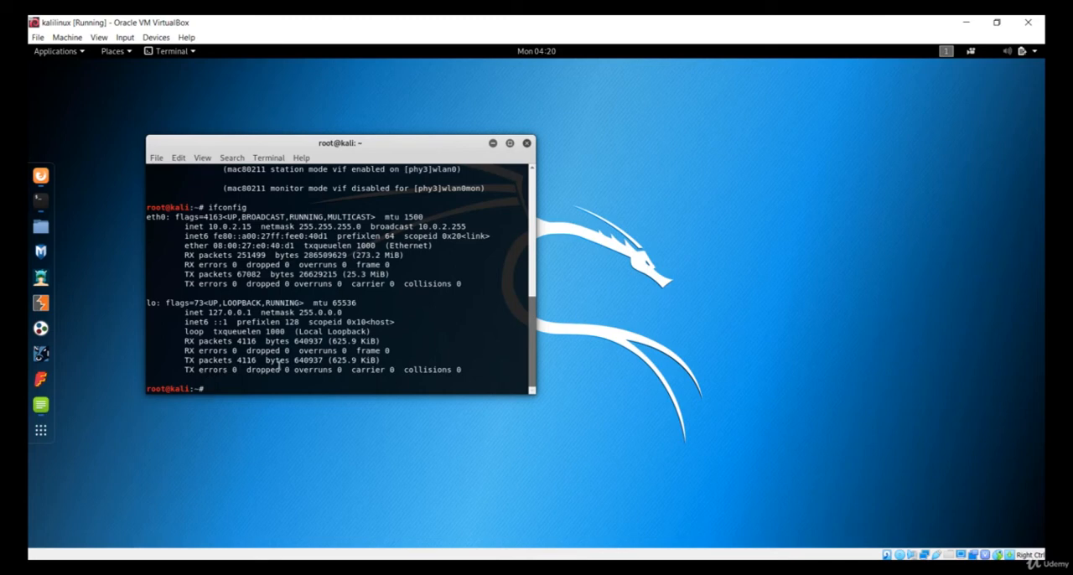
{"action": "type", "text": "ifconfig wlan0 up"}
Bring the wireless interface up with ifconfig wlan0 up, rerun ifconfig, and examine the wlan0 and eth0 entries.
{"action": "key", "text": "Return"}
{"action": "type", "text": "ifconfi"}
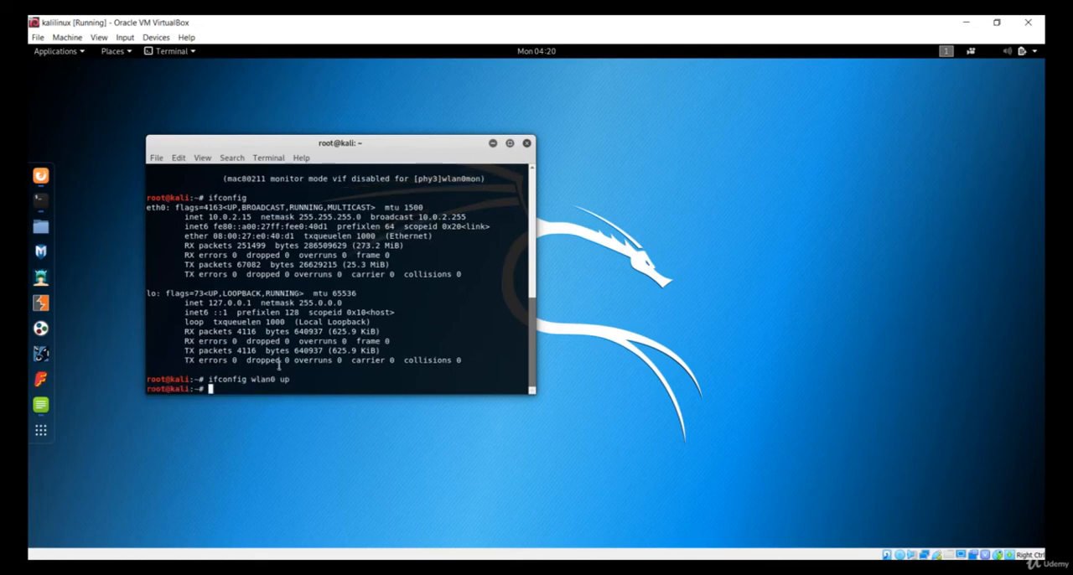
{"action": "type", "text": "g"}
{"action": "key", "text": "Return"}
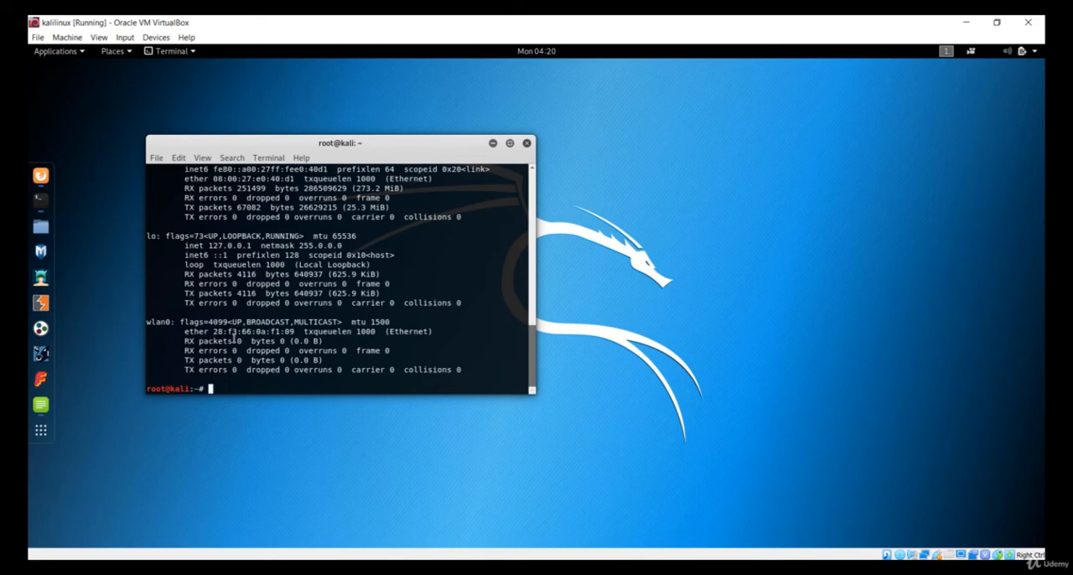
{"action": "left_click_drag", "start_coordinate": [215, 333], "coordinate": [378, 326]}
{"action": "left_click", "coordinate": [378, 326]}
{"action": "scroll", "coordinate": [378, 326], "scroll_direction": "up", "scroll_amount": 10}
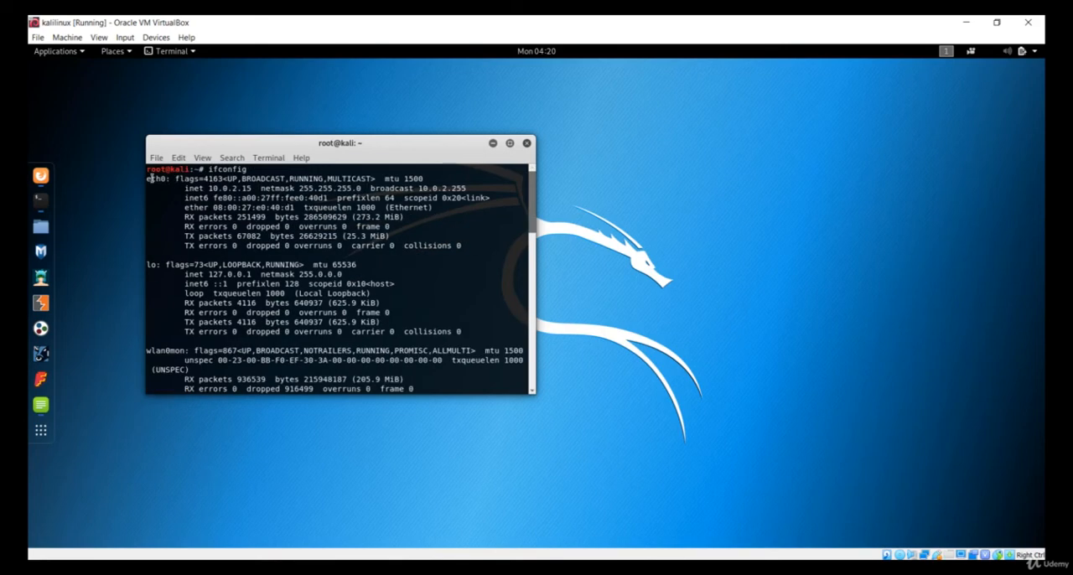
{"action": "scroll", "coordinate": [194, 352], "scroll_direction": "down", "scroll_amount": 10}
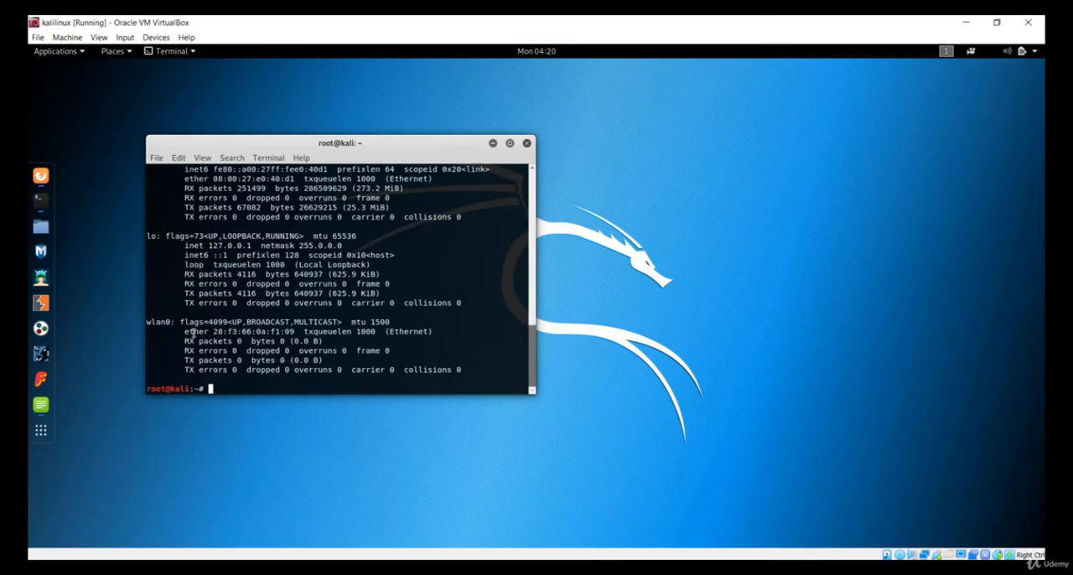
Open Firefox, replace the Crunch tutorial tab with a new one, search the web for kali, and close the browser.
{"action": "left_click", "coordinate": [40, 175]}
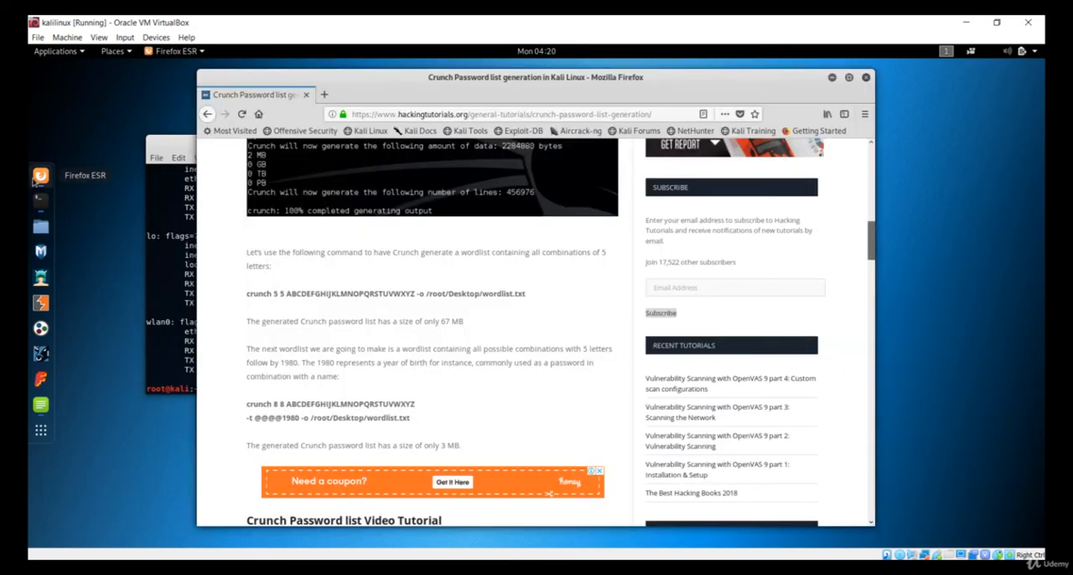
{"action": "left_click", "coordinate": [325, 95]}
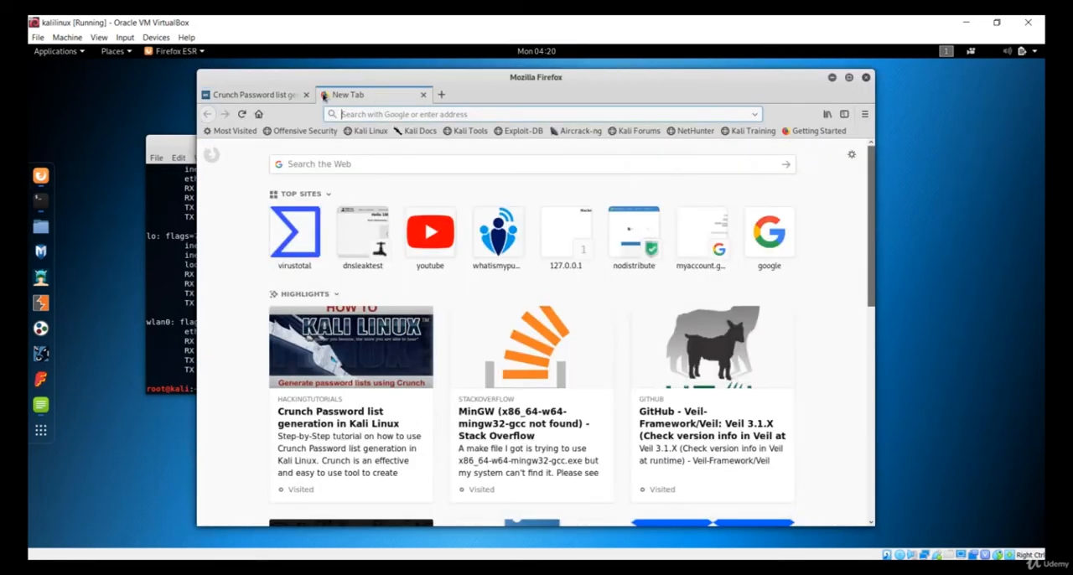
{"action": "left_click", "coordinate": [307, 95]}
{"action": "type", "text": "kali"}
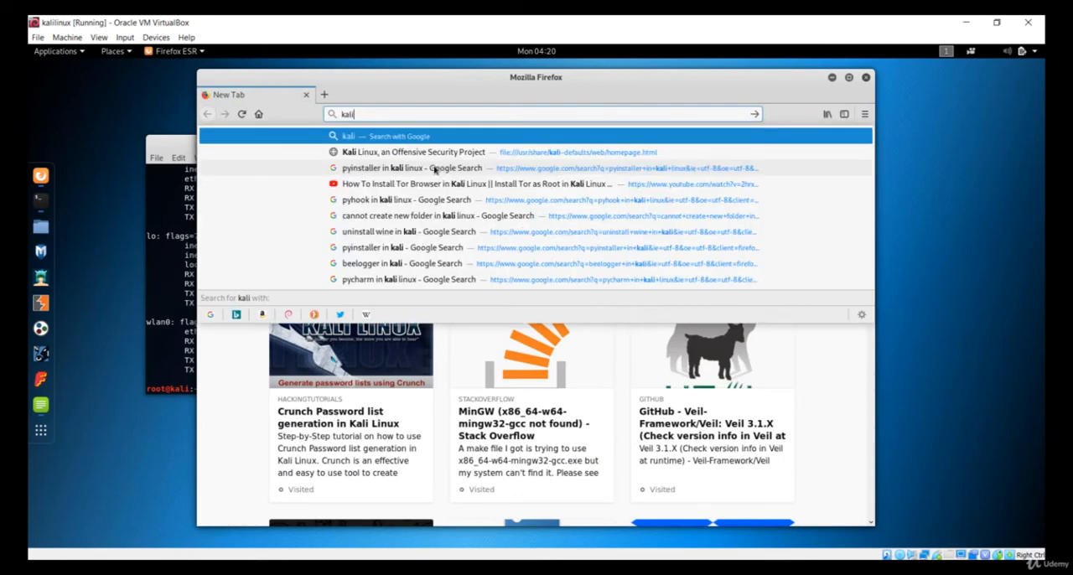
{"action": "key", "text": "Return"}
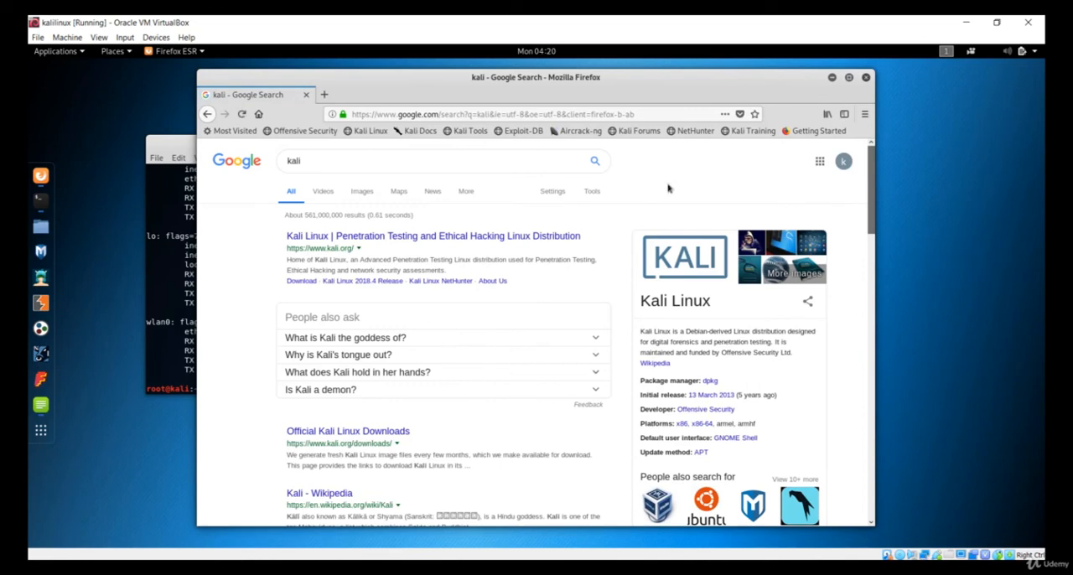
{"action": "left_click", "coordinate": [866, 78]}
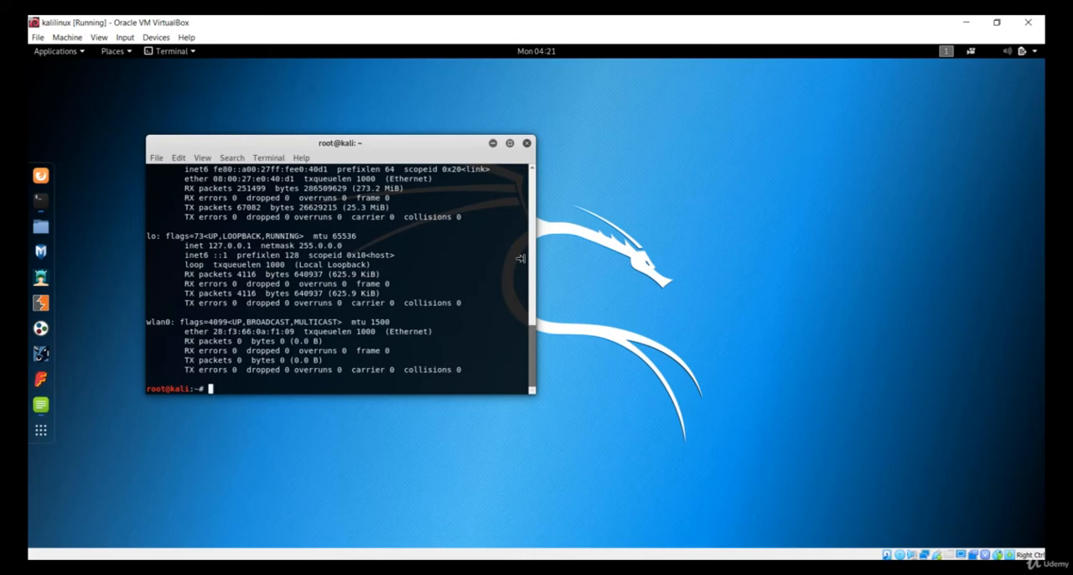
Close the terminal and bring the running MSEdge - Win10 machine to the front.
{"action": "left_click", "coordinate": [526, 144]}
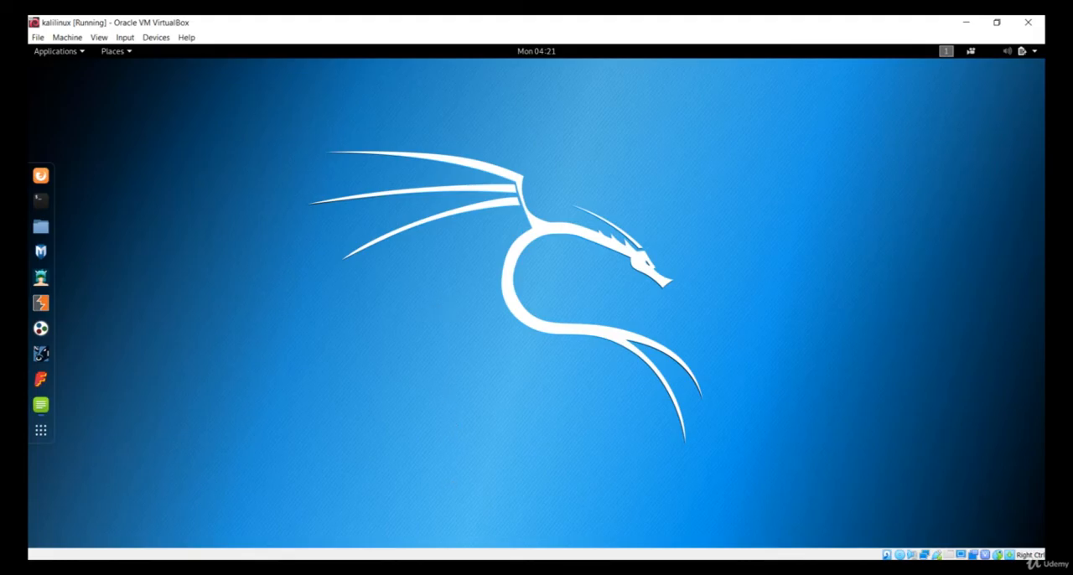
{"action": "mouse_move", "coordinate": [472, 553]}
{"action": "left_click", "coordinate": [503, 519]}
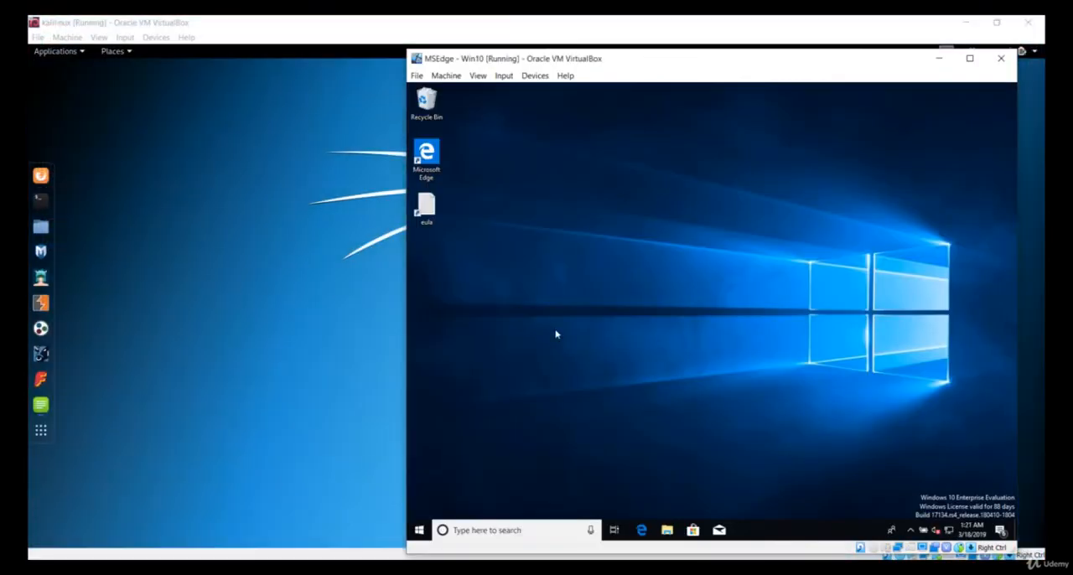
Open Microsoft Edge in the Windows 10 machine, add a new tab, maximize the window, and look through the start page.
{"action": "double_click", "coordinate": [428, 155]}
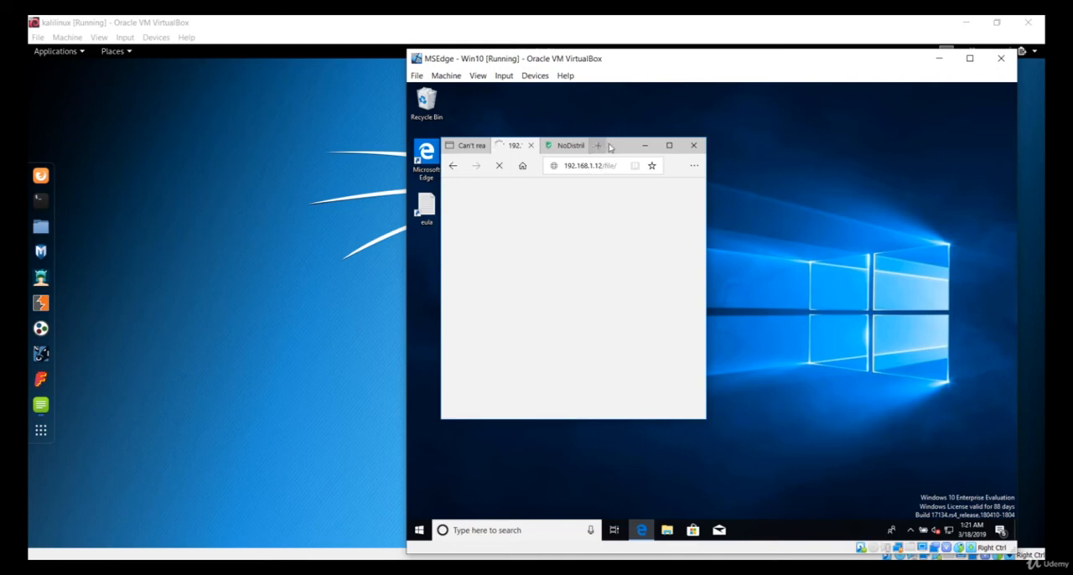
{"action": "left_click", "coordinate": [610, 147]}
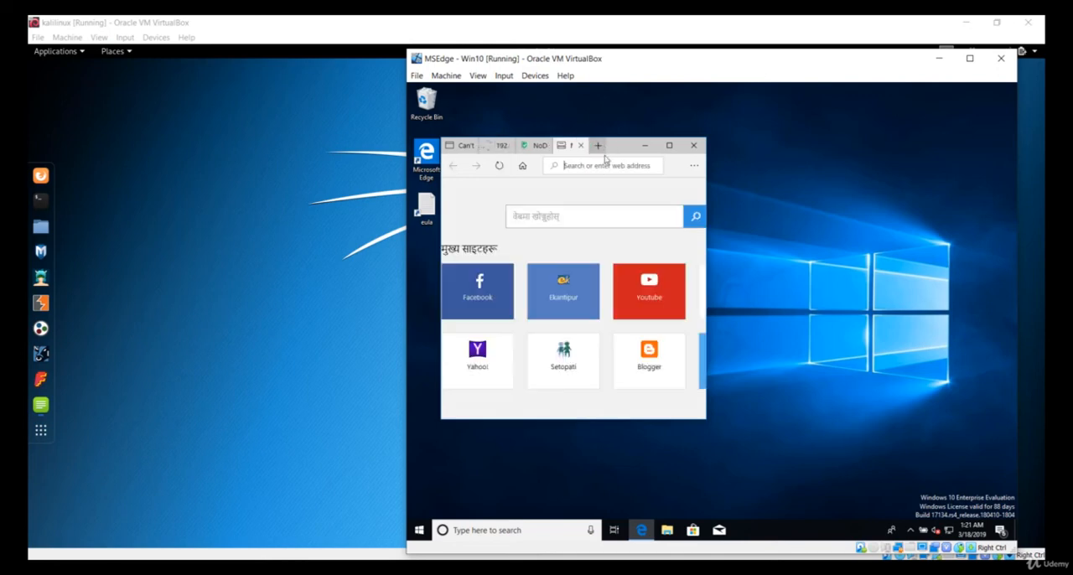
{"action": "left_click", "coordinate": [669, 147]}
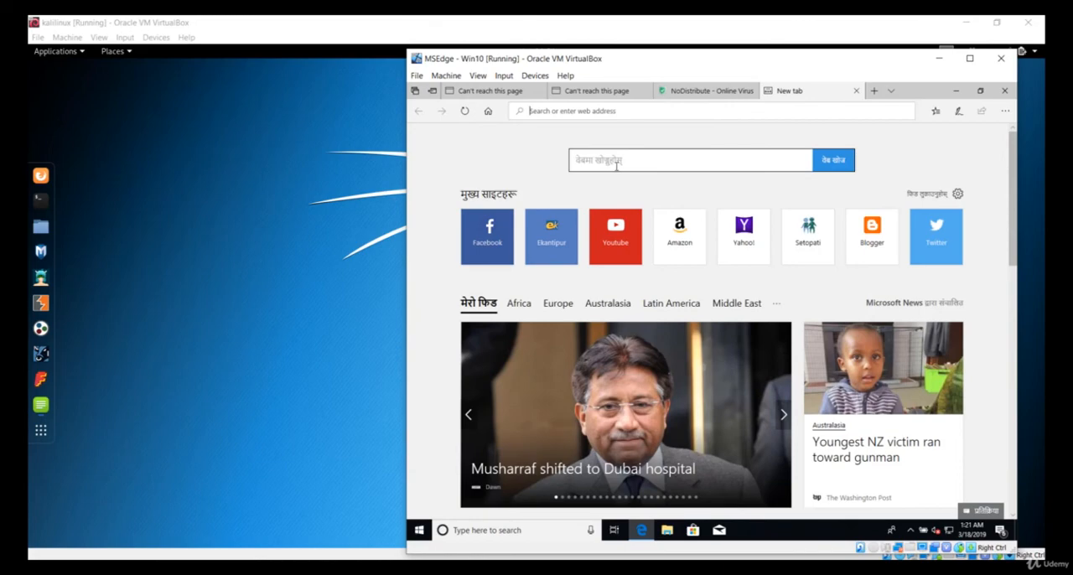
{"action": "left_click", "coordinate": [617, 164]}
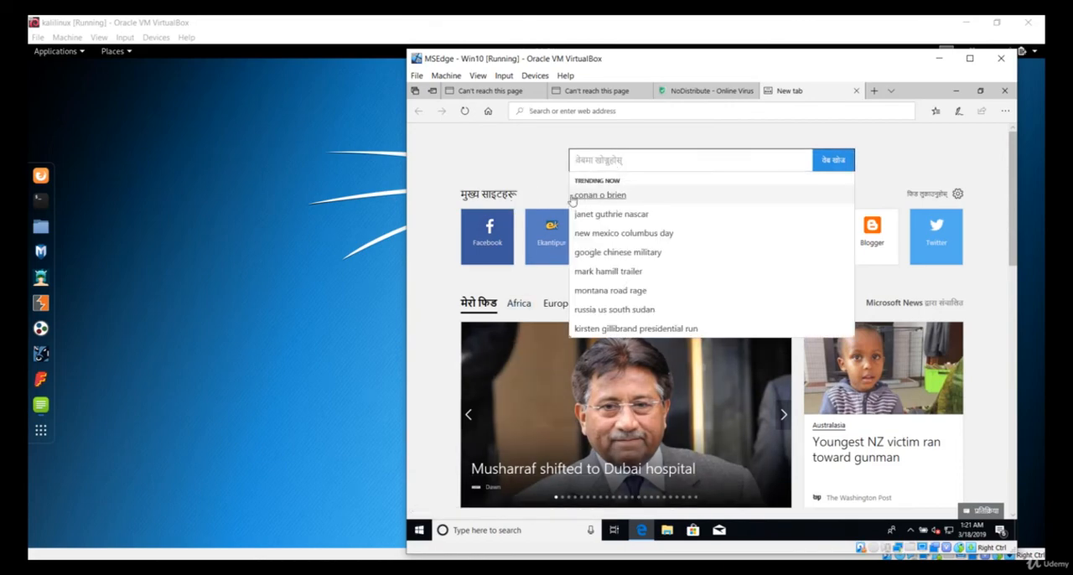
{"action": "left_click", "coordinate": [509, 187]}
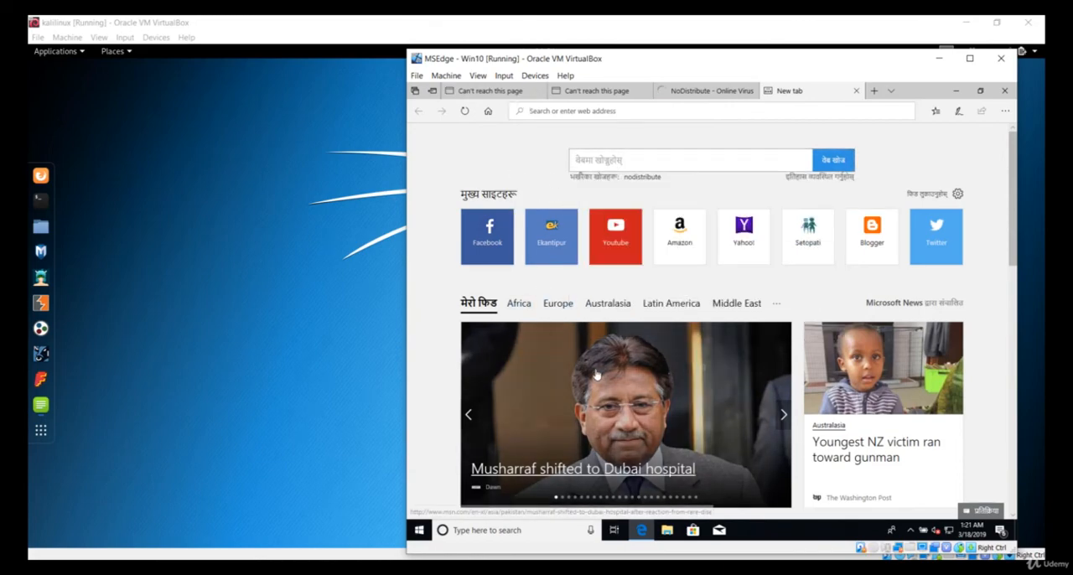
{"action": "scroll", "coordinate": [596, 375], "scroll_direction": "down", "scroll_amount": 10}
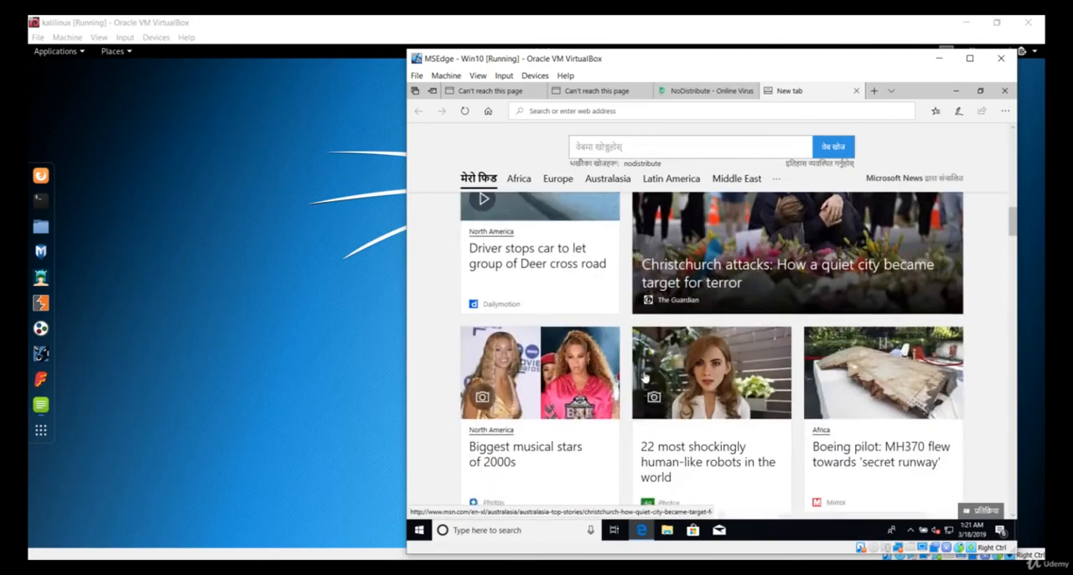
{"action": "scroll", "coordinate": [643, 379], "scroll_direction": "up", "scroll_amount": 10}
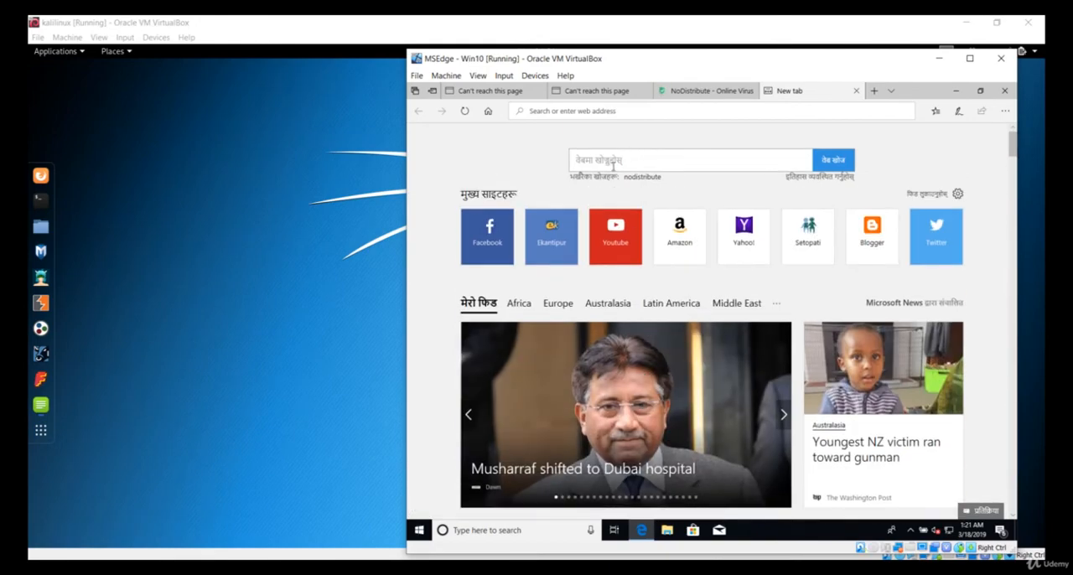
Search the web for what is my ip from the new tab page.
{"action": "left_click", "coordinate": [611, 166]}
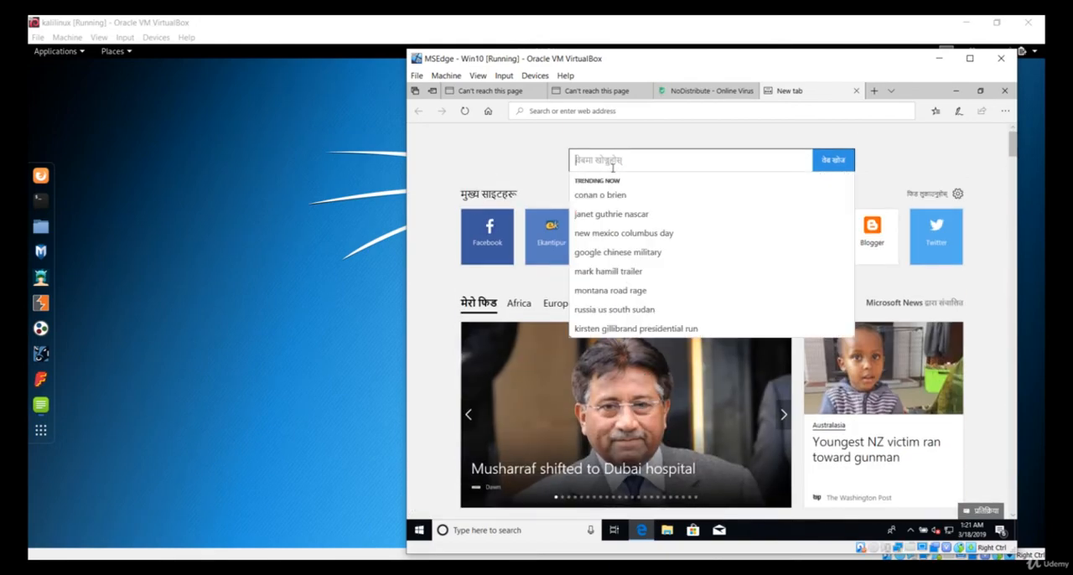
{"action": "type", "text": "what is"}
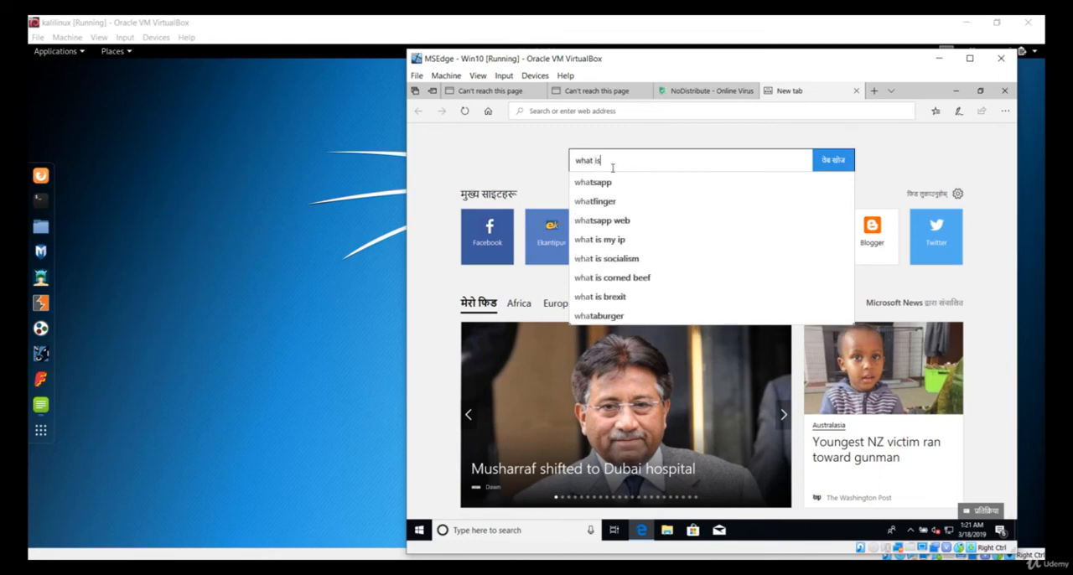
{"action": "type", "text": " my i"}
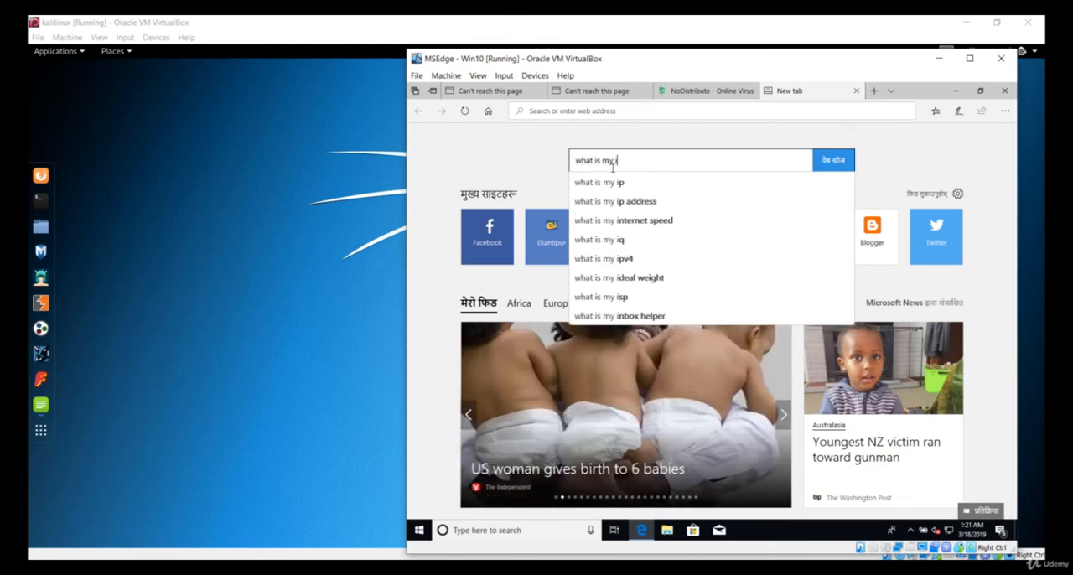
{"action": "type", "text": "p"}
{"action": "key", "text": "Return"}
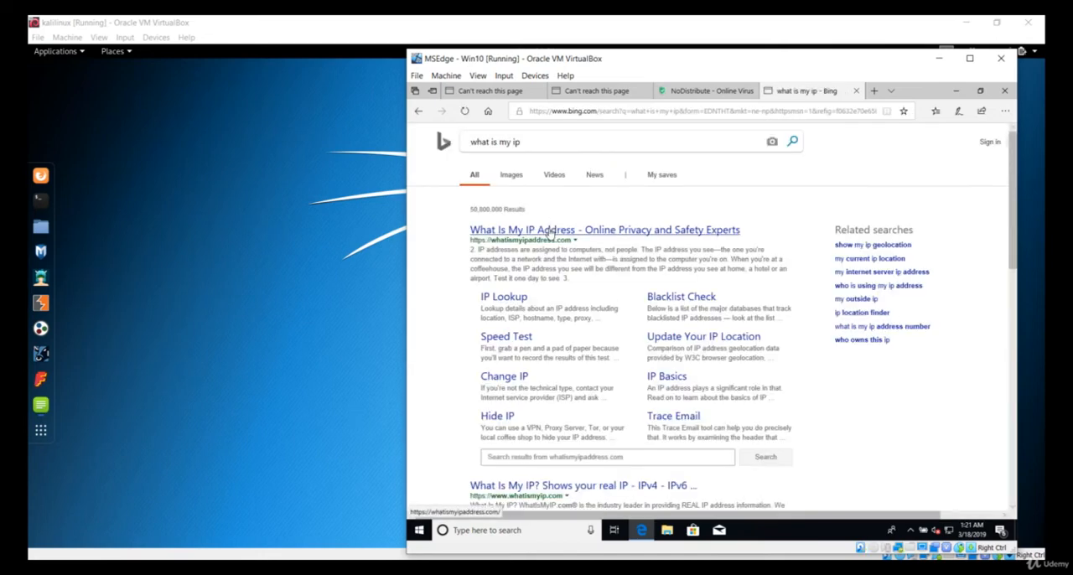
Open the whatismyipaddress.com result and examine the public IP address and its location details.
{"action": "left_click", "coordinate": [550, 232]}
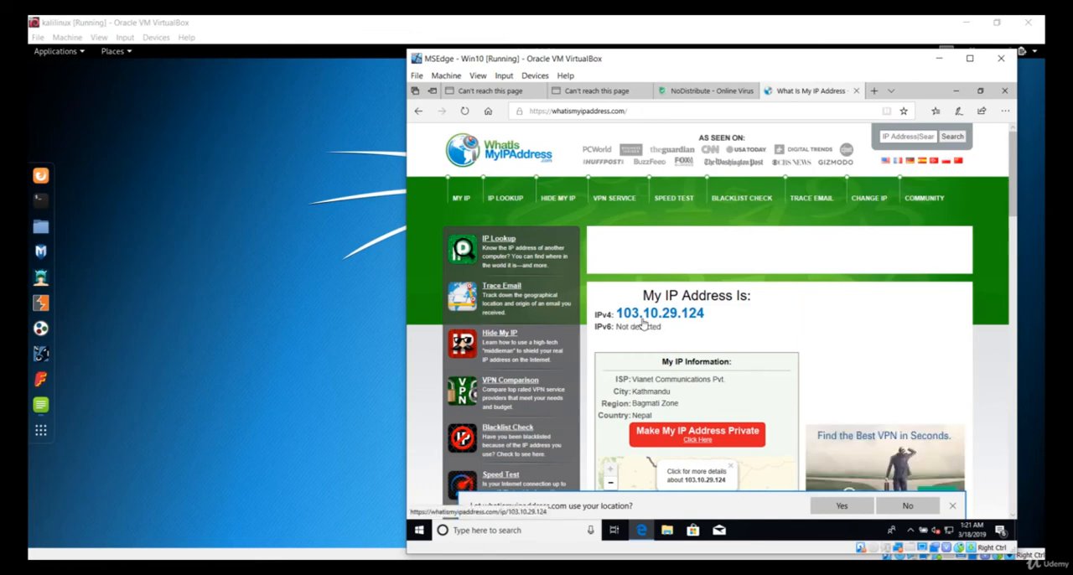
{"action": "scroll", "coordinate": [663, 240], "scroll_direction": "down", "scroll_amount": 5}
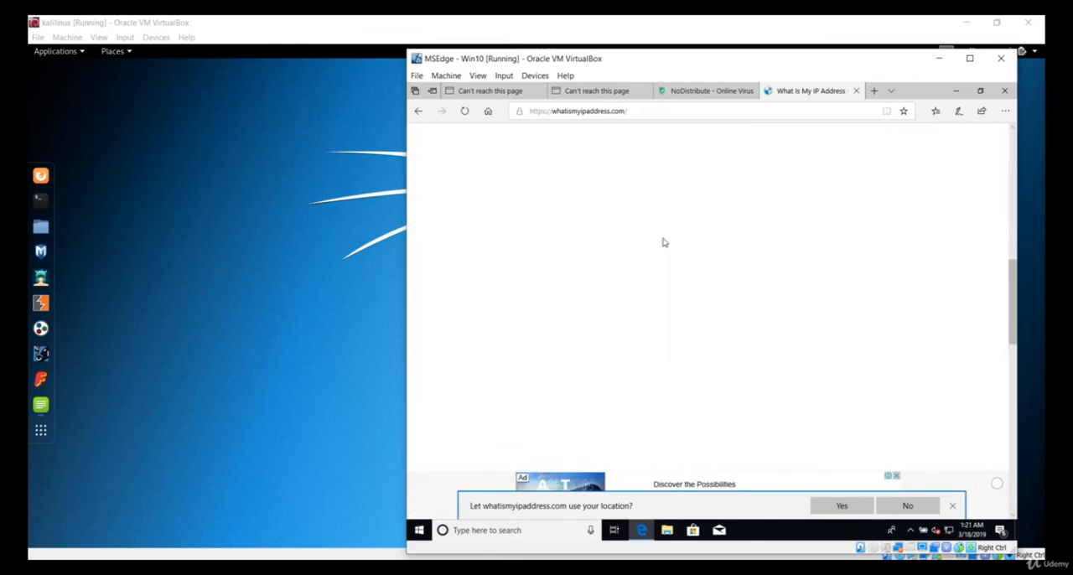
{"action": "scroll", "coordinate": [663, 270], "scroll_direction": "up", "scroll_amount": 6}
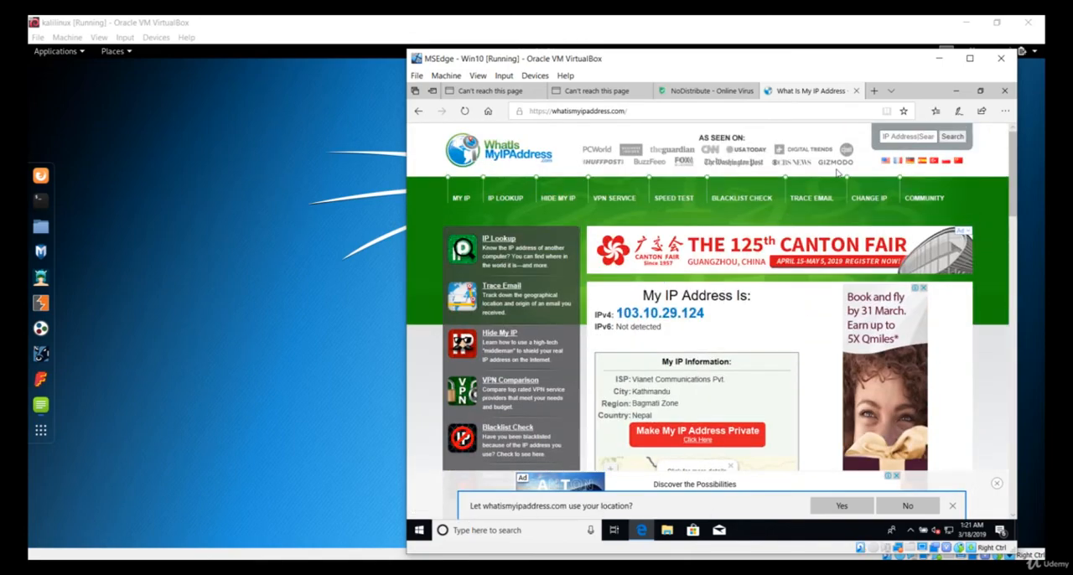
Bring the kalilinux machine to the front and check which USB wireless adapter is attached to it.
{"action": "left_click", "coordinate": [339, 201]}
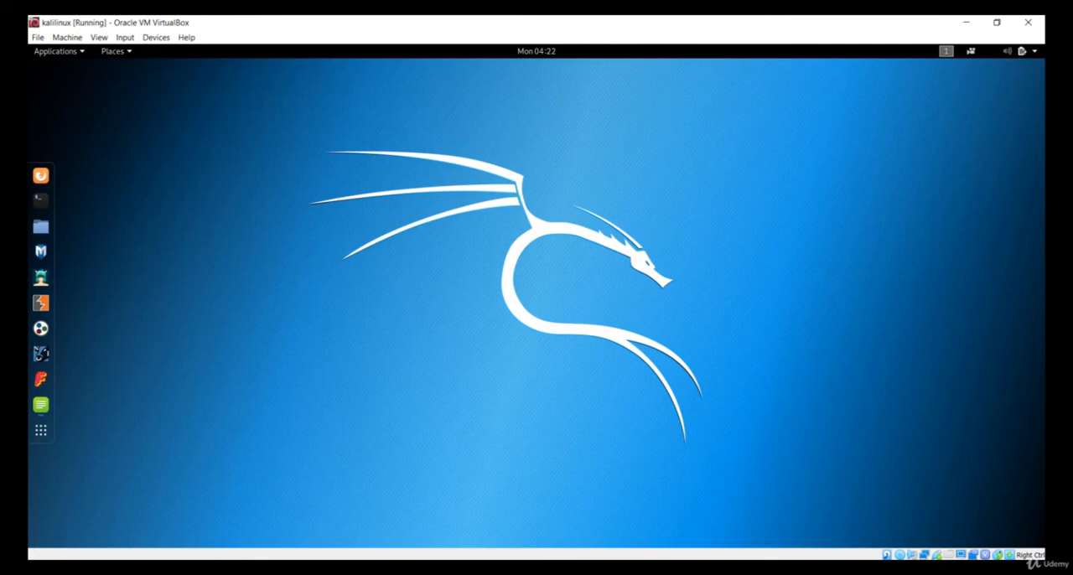
{"action": "left_click", "coordinate": [148, 40]}
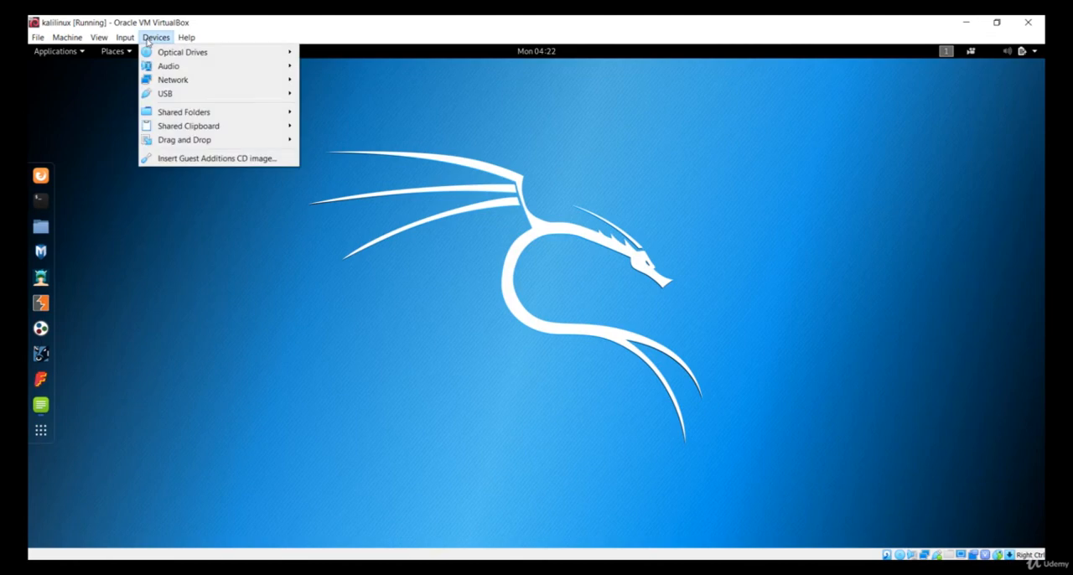
{"action": "mouse_move", "coordinate": [206, 98]}
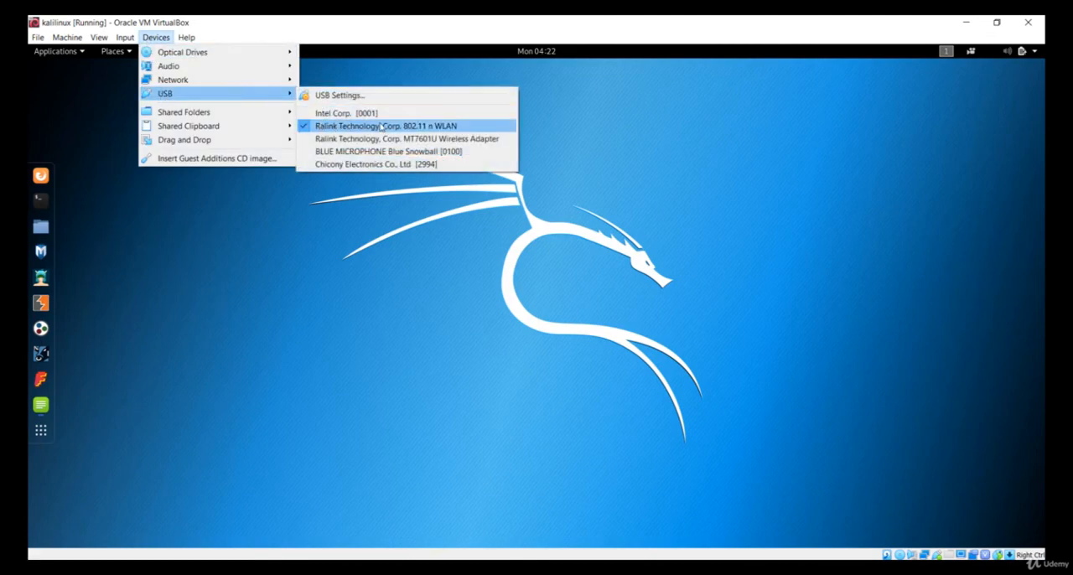
{"action": "left_click", "coordinate": [672, 192]}
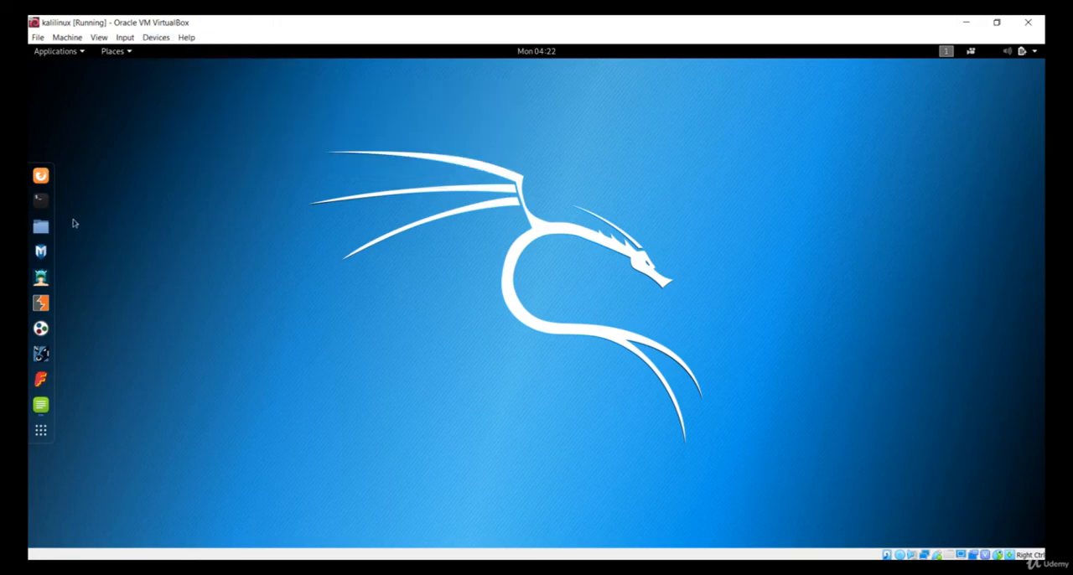
Open a terminal in Kali and list the network interfaces with ifconfig.
{"action": "left_click", "coordinate": [42, 205]}
{"action": "type", "text": "ifcon"}
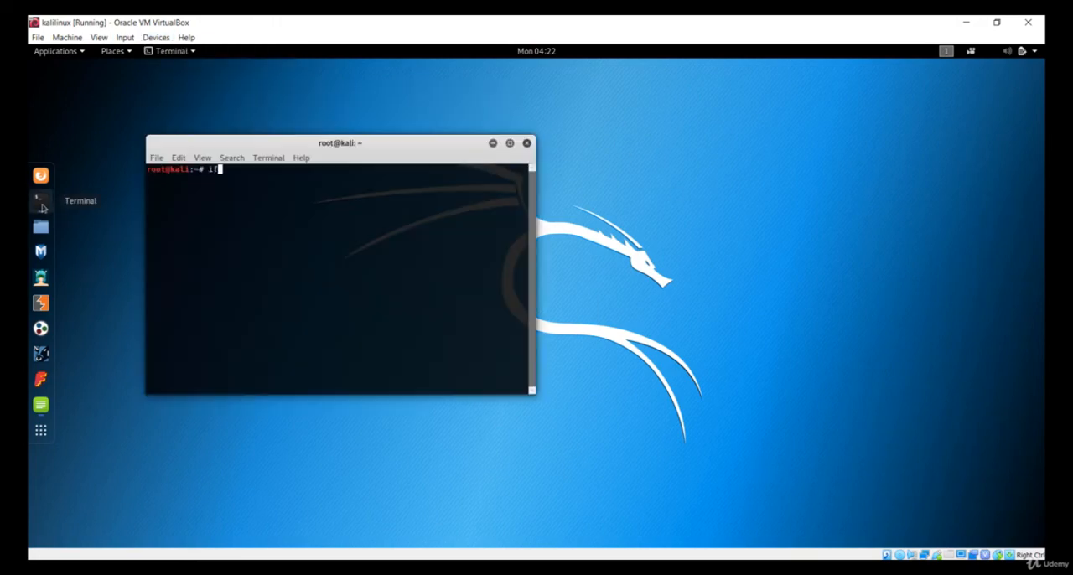
{"action": "type", "text": "fig"}
{"action": "key", "text": "Return"}
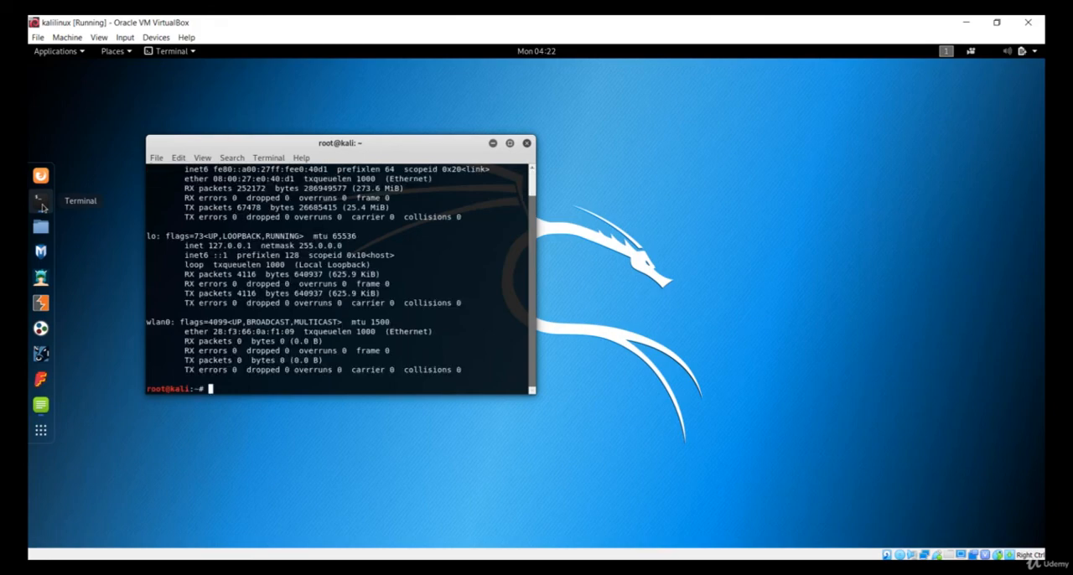
Examine the wlan0 and eth0 entries in the ifconfig output, and close the terminal.
{"action": "double_click", "coordinate": [160, 324]}
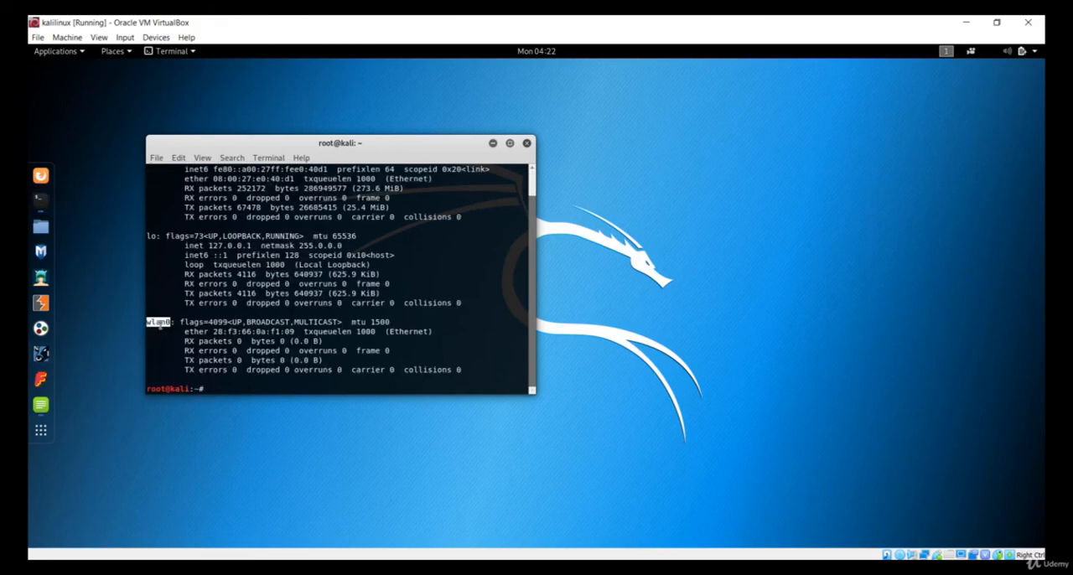
{"action": "left_click", "coordinate": [160, 325]}
{"action": "scroll", "coordinate": [160, 324], "scroll_direction": "up", "scroll_amount": 1}
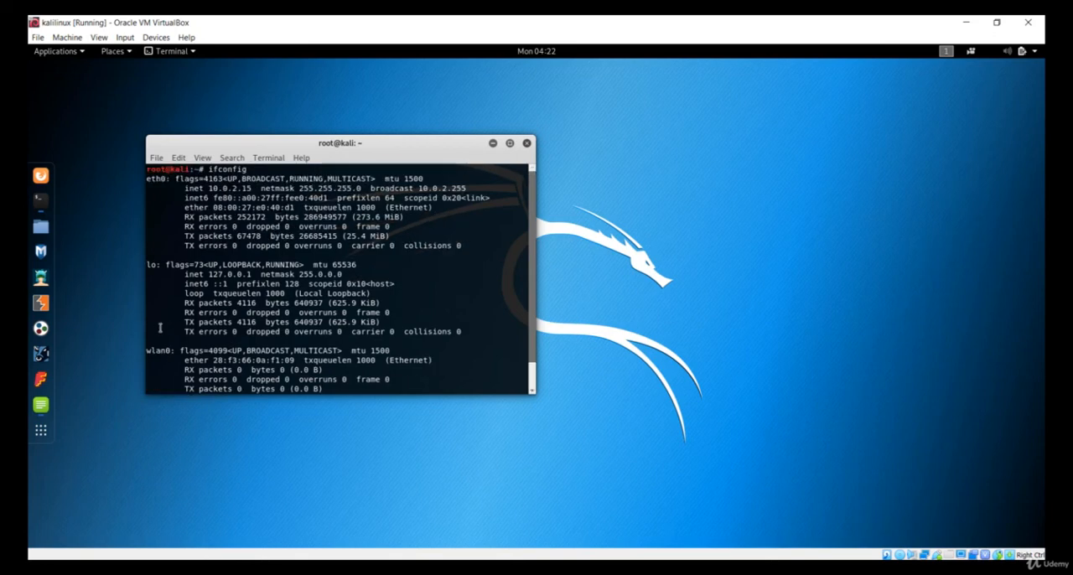
{"action": "double_click", "coordinate": [157, 179]}
{"action": "left_click_drag", "start_coordinate": [182, 188], "coordinate": [267, 249]}
{"action": "left_click", "coordinate": [268, 249]}
{"action": "scroll", "coordinate": [226, 298], "scroll_direction": "down", "scroll_amount": 1}
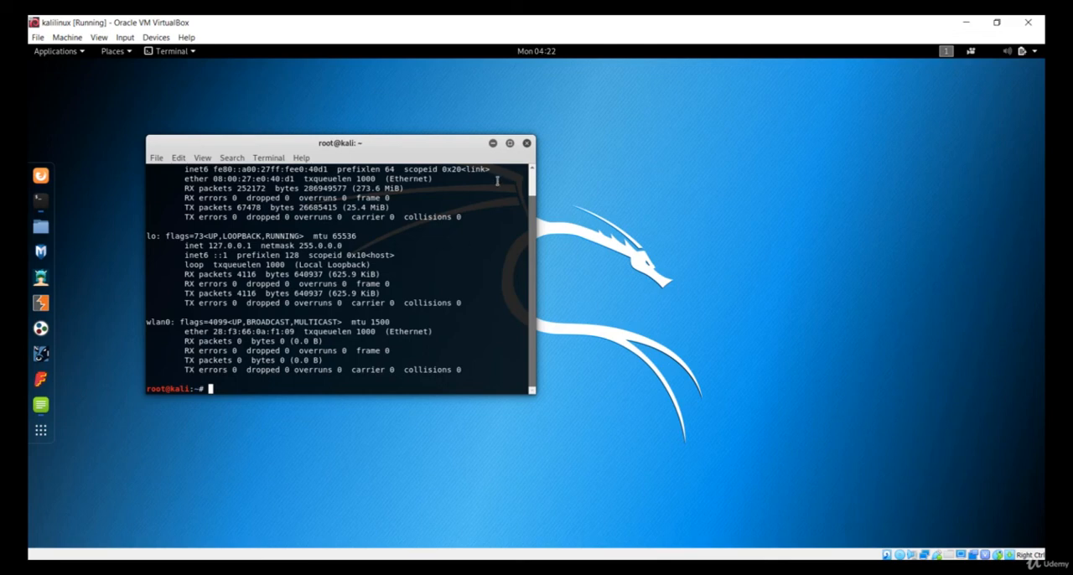
{"action": "left_click", "coordinate": [526, 144]}
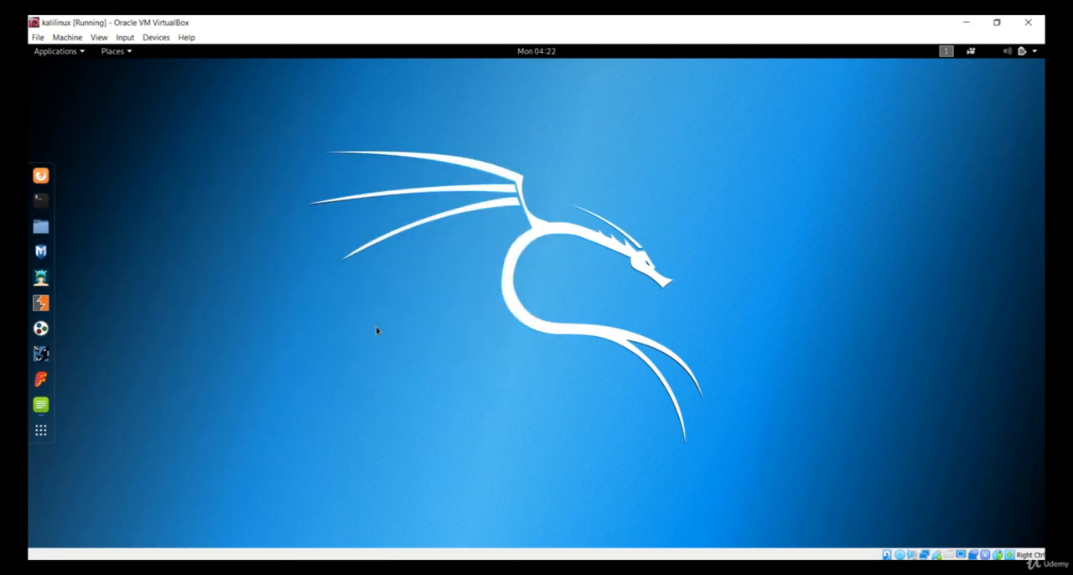
Switch to the running MSEdge - Win10 machine and close its Edge browser.
{"action": "left_click", "coordinate": [436, 569]}
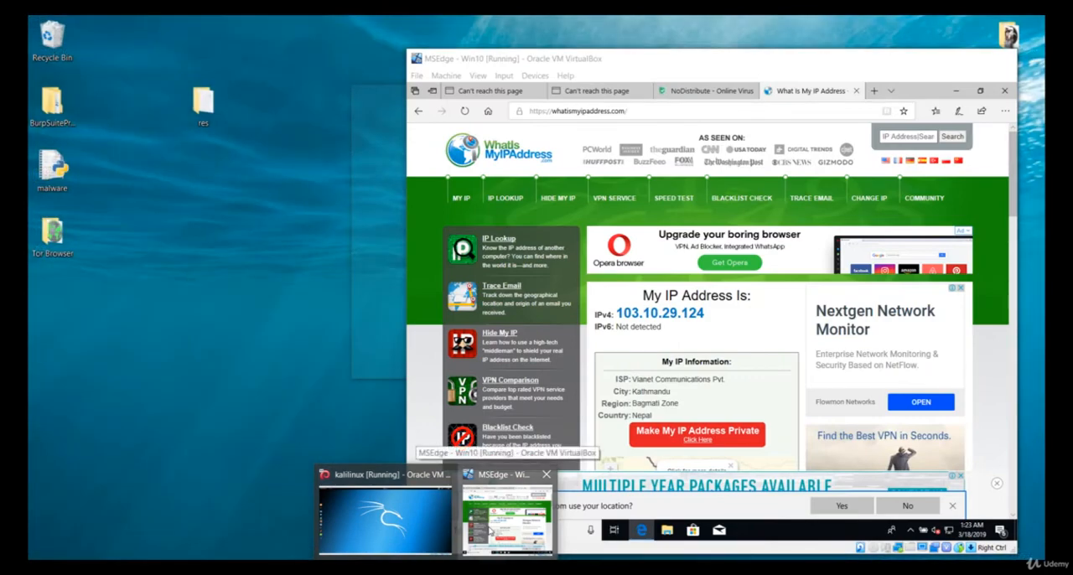
{"action": "left_click", "coordinate": [507, 515]}
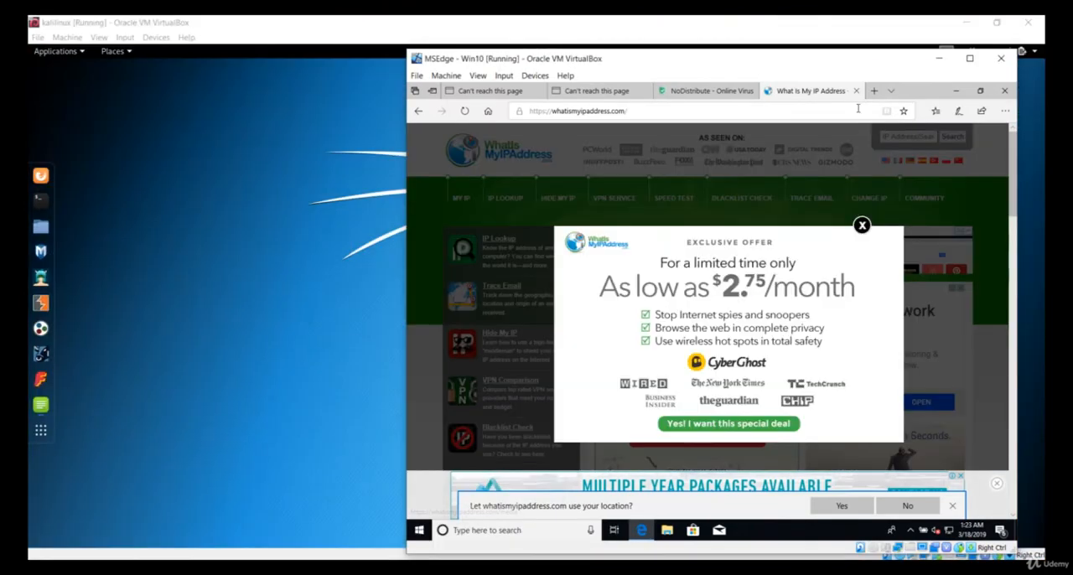
{"action": "left_click", "coordinate": [1005, 90]}
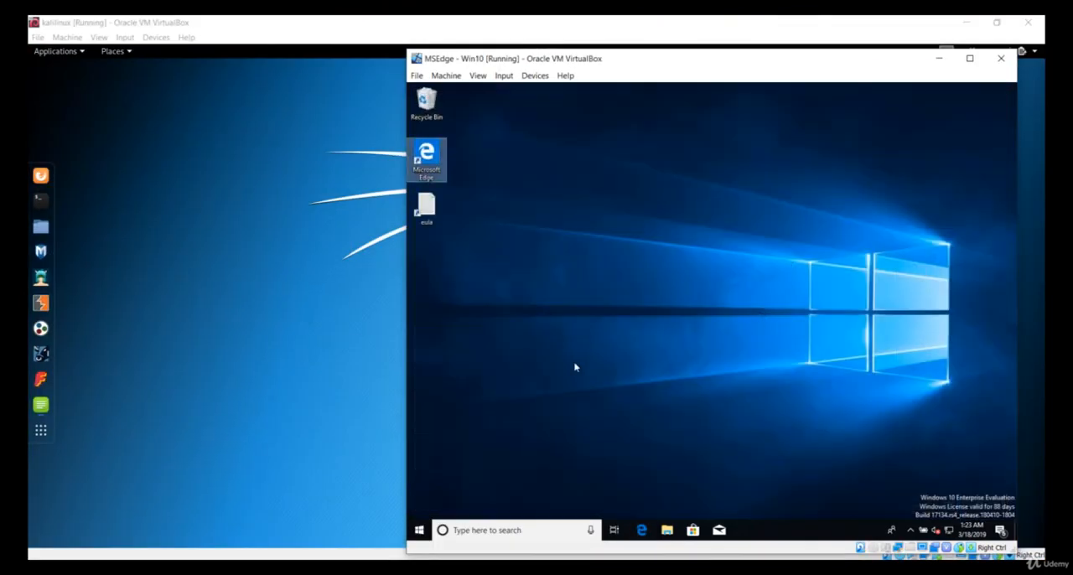
Return to the kalilinux machine, look through its Home folder in the file manager, and close the folder window.
{"action": "left_click", "coordinate": [198, 367]}
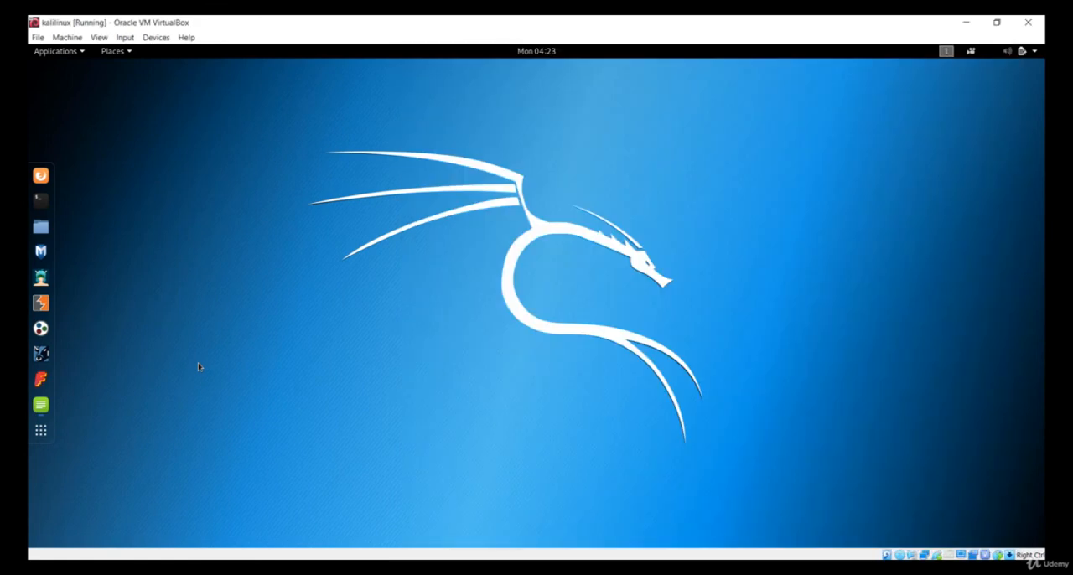
{"action": "left_click", "coordinate": [41, 226]}
{"action": "scroll", "coordinate": [455, 212], "scroll_direction": "down", "scroll_amount": 3}
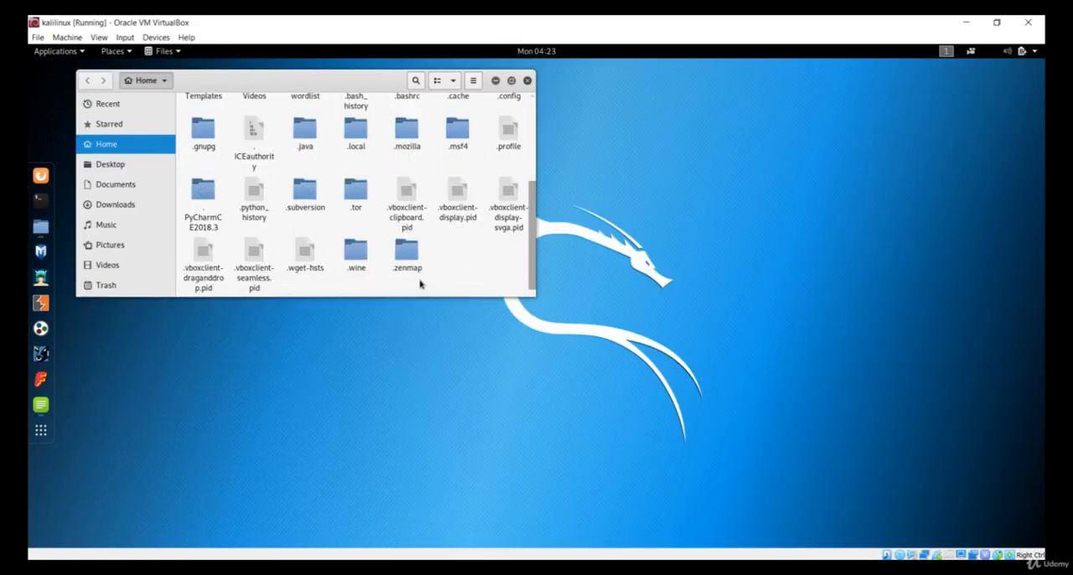
{"action": "scroll", "coordinate": [423, 260], "scroll_direction": "up", "scroll_amount": 3}
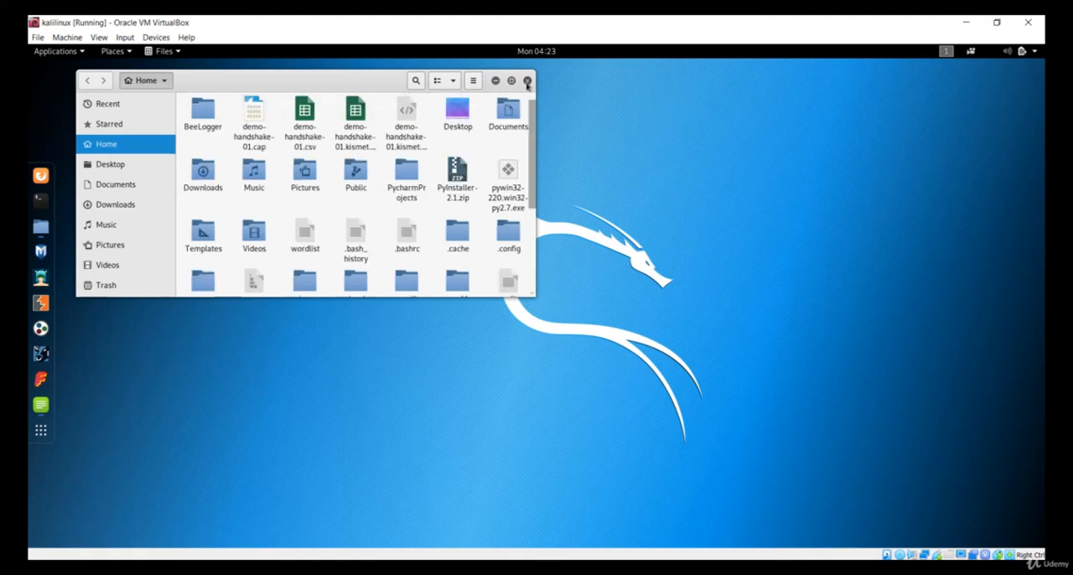
{"action": "left_click", "coordinate": [527, 81]}
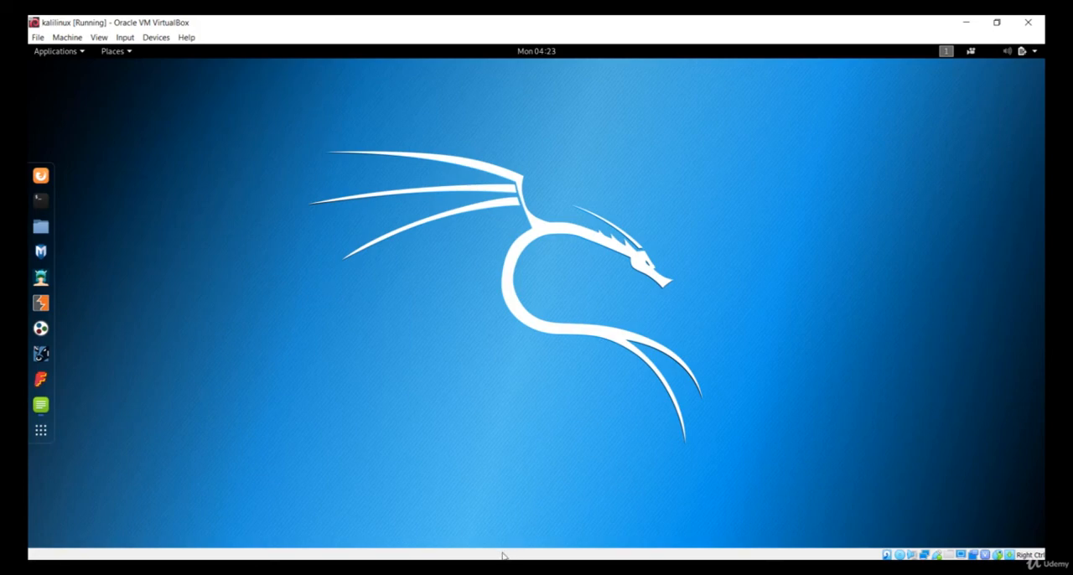
Switch to Oracle VM VirtualBox Manager and compare the details of the MSEdge - Win10 and kalilinux machines.
{"action": "left_click", "coordinate": [469, 569]}
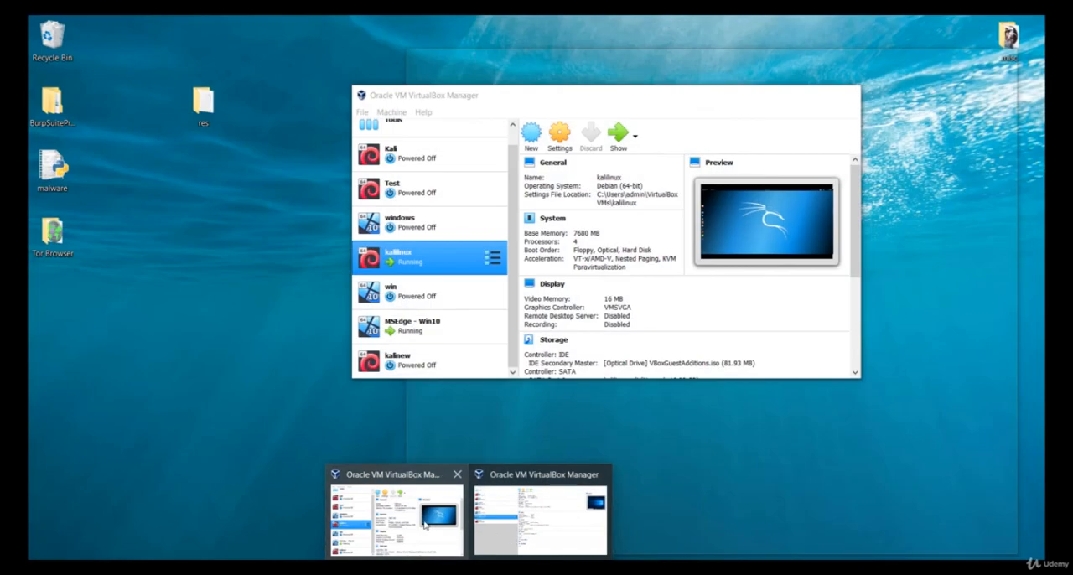
{"action": "left_click", "coordinate": [428, 491]}
{"action": "left_click", "coordinate": [450, 335]}
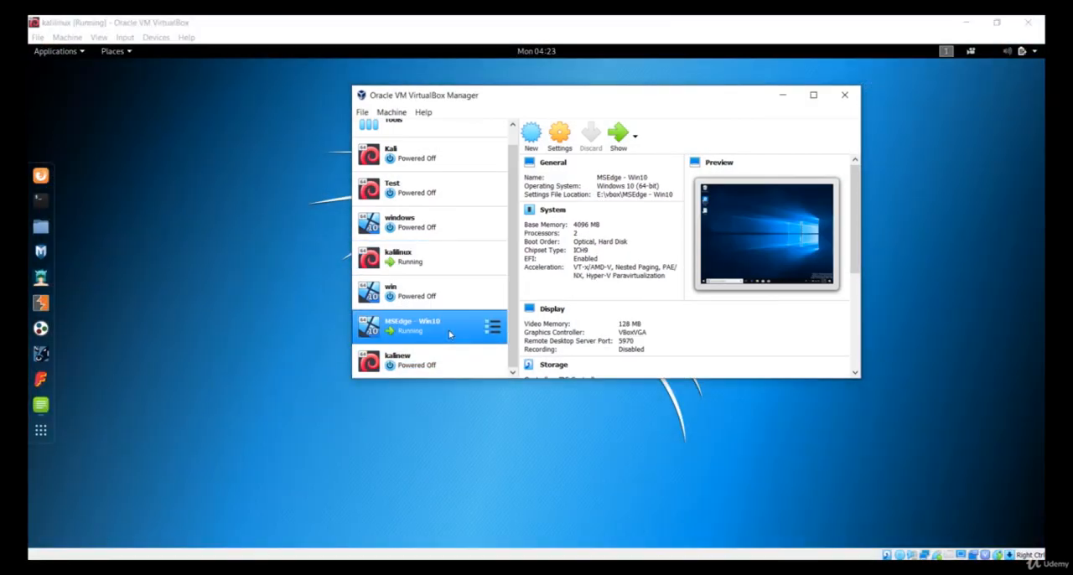
{"action": "left_click", "coordinate": [464, 264]}
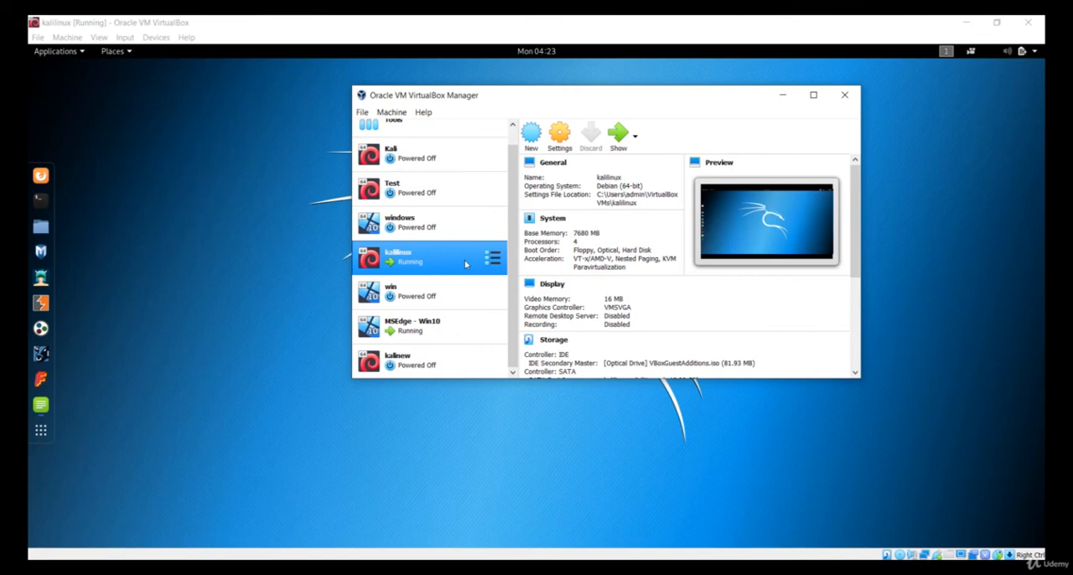
{"action": "left_click", "coordinate": [443, 329]}
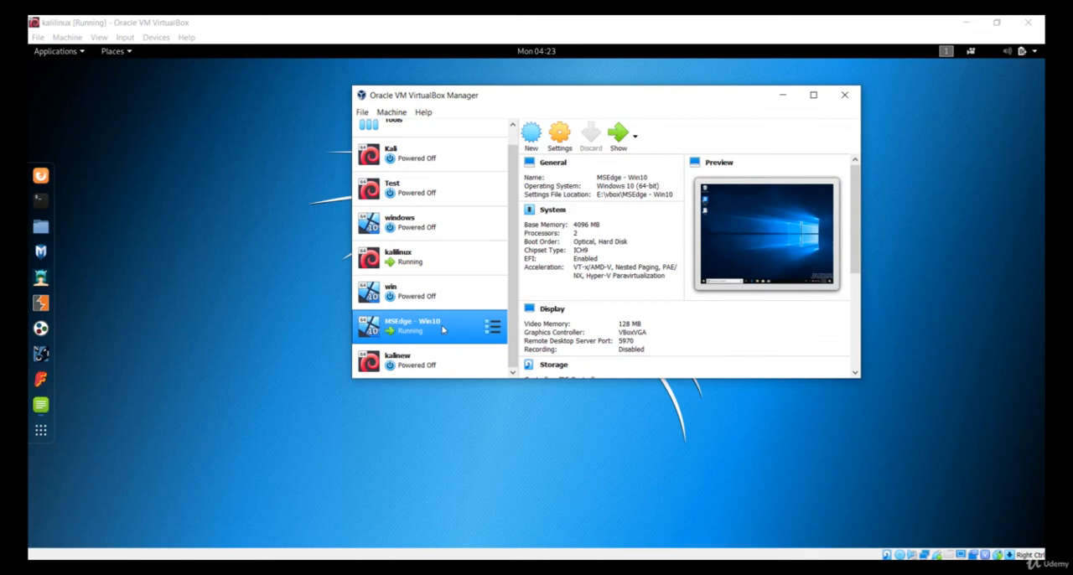
Select the windows machine, minimize the kalilinux window, and bring up the running MSEdge - Win10 machine.
{"action": "left_click", "coordinate": [443, 224]}
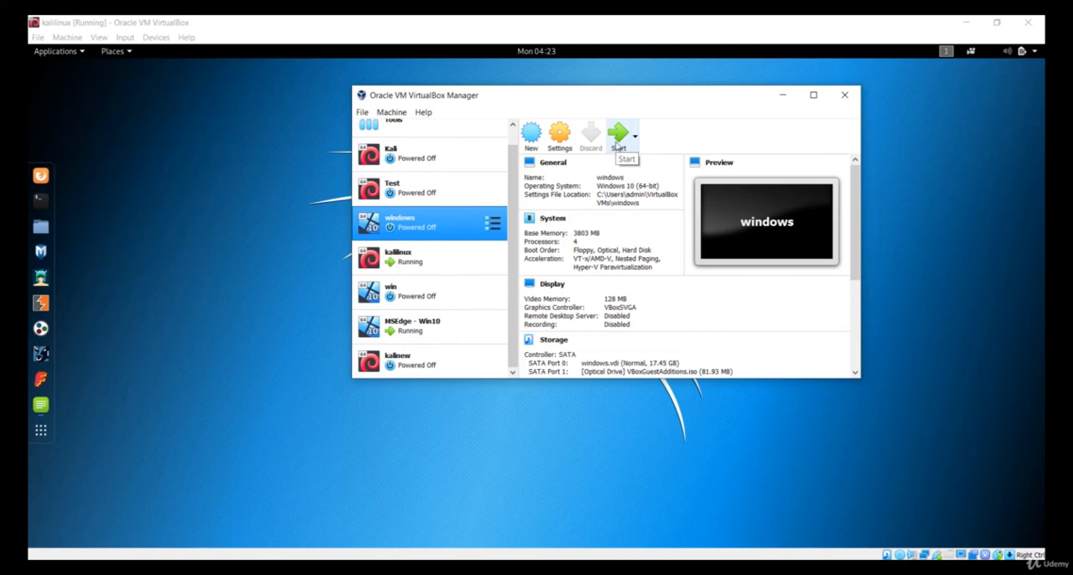
{"action": "left_click", "coordinate": [966, 22]}
{"action": "left_click", "coordinate": [260, 239]}
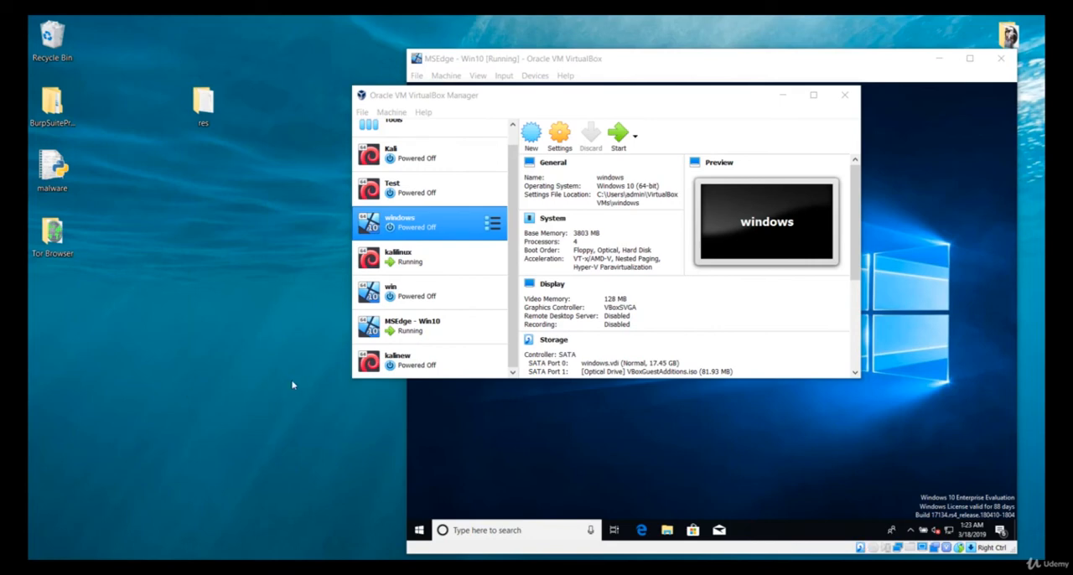
{"action": "left_click", "coordinate": [410, 330]}
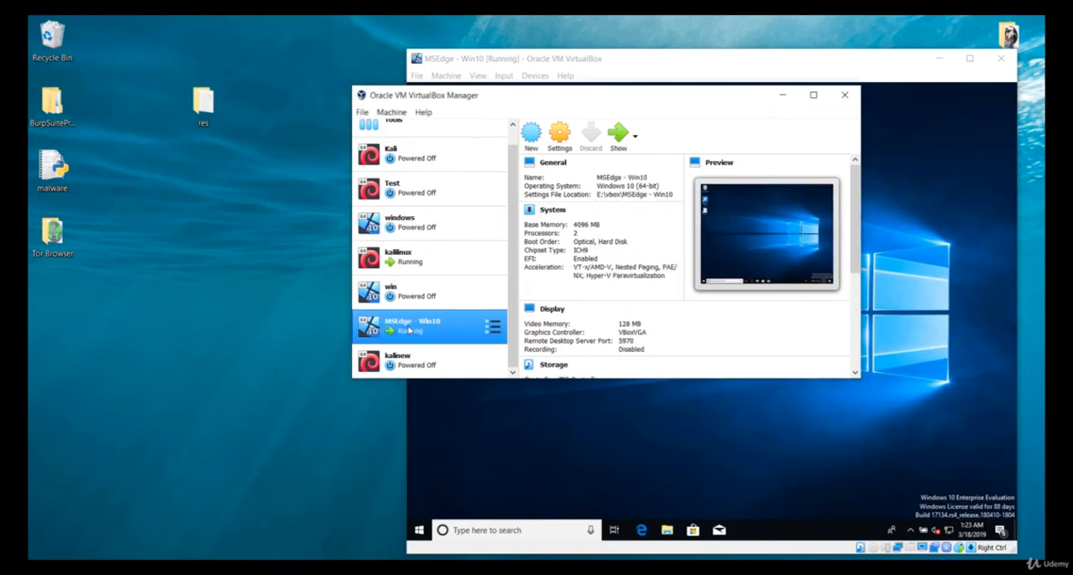
{"action": "double_click", "coordinate": [410, 330]}
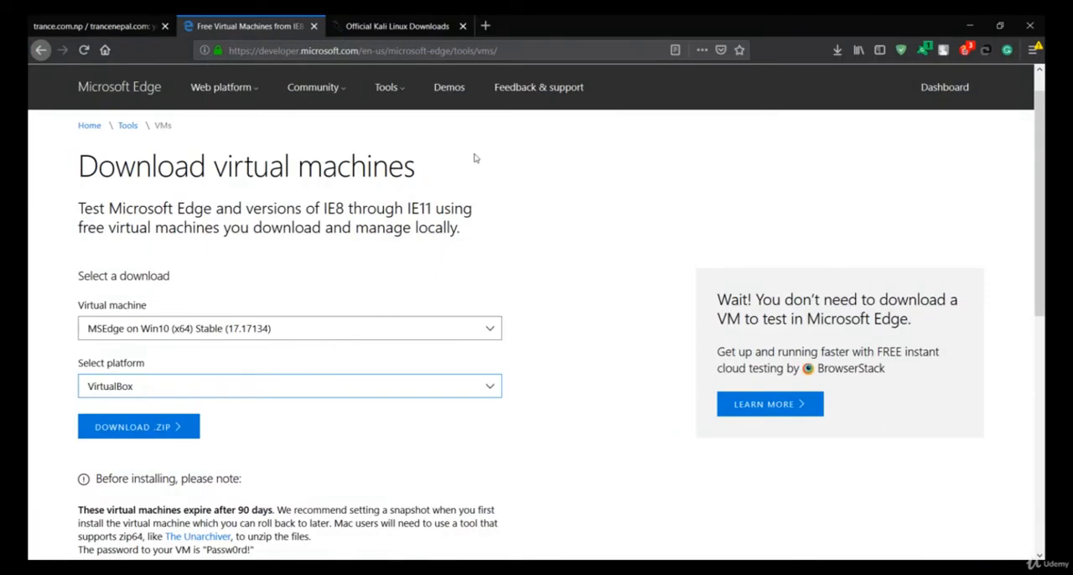
Review the Download virtual machines page in the web browser, highlight its heading, and minimize the browser.
{"action": "scroll", "coordinate": [273, 215], "scroll_direction": "up", "scroll_amount": 1}
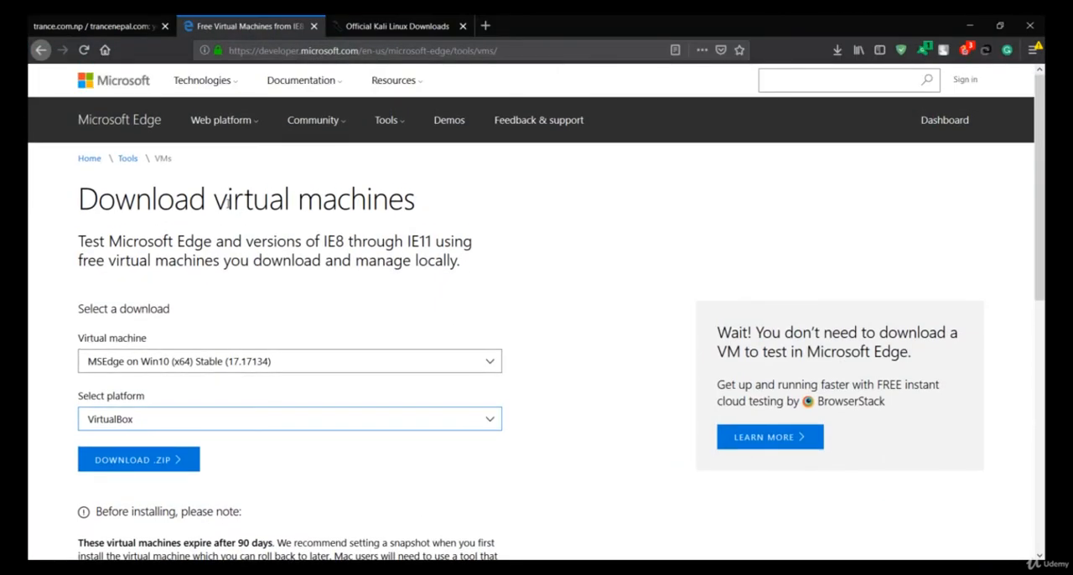
{"action": "left_click_drag", "start_coordinate": [228, 203], "coordinate": [466, 164]}
{"action": "left_click", "coordinate": [466, 167]}
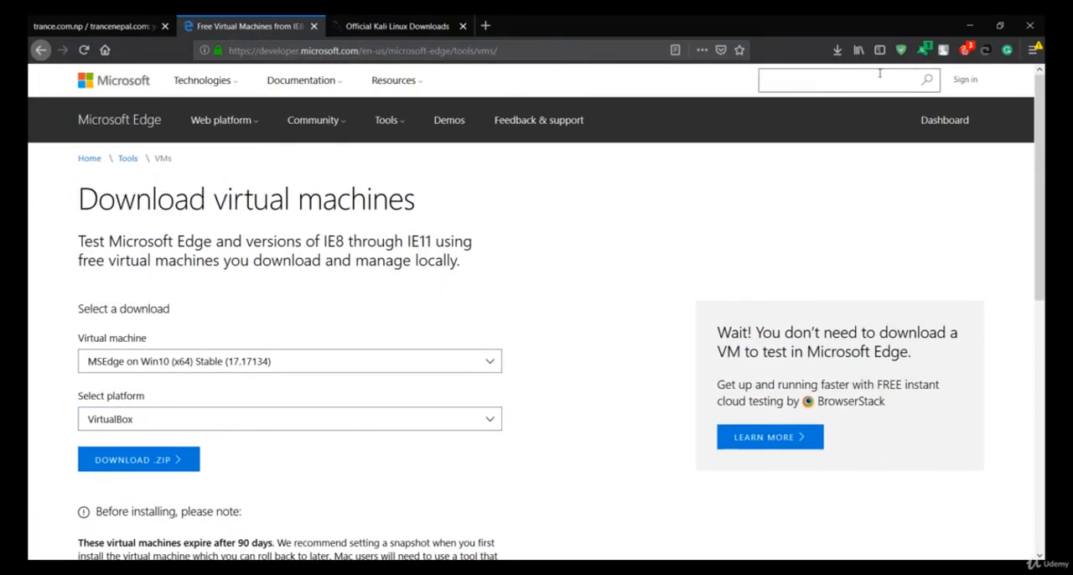
{"action": "left_click", "coordinate": [956, 19]}
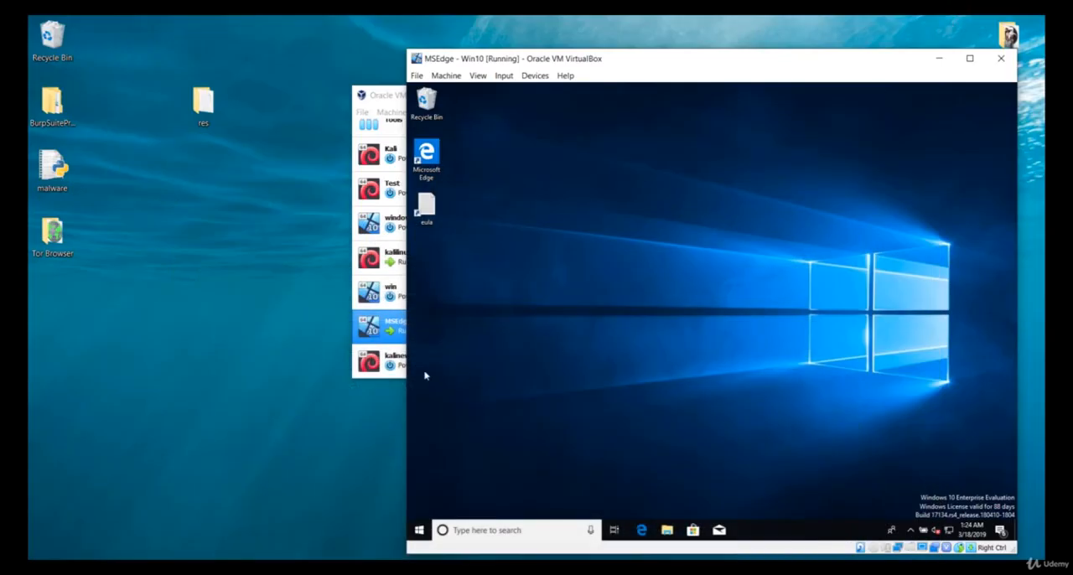
Compare the details of the powered-off windows machine and the MSEdge - Win10 machine in VirtualBox Manager.
{"action": "left_click", "coordinate": [390, 333]}
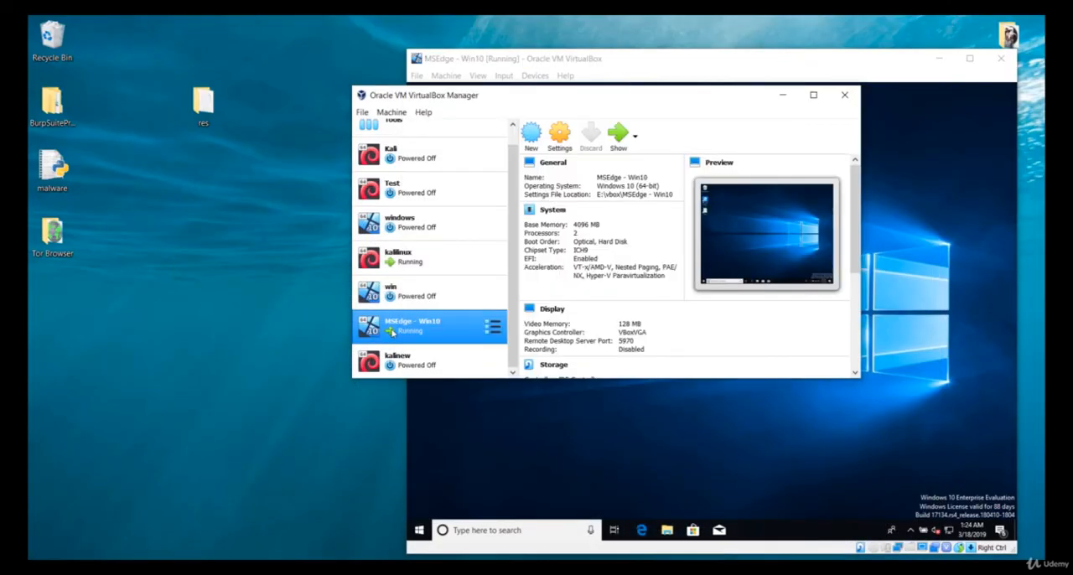
{"action": "left_click", "coordinate": [608, 446]}
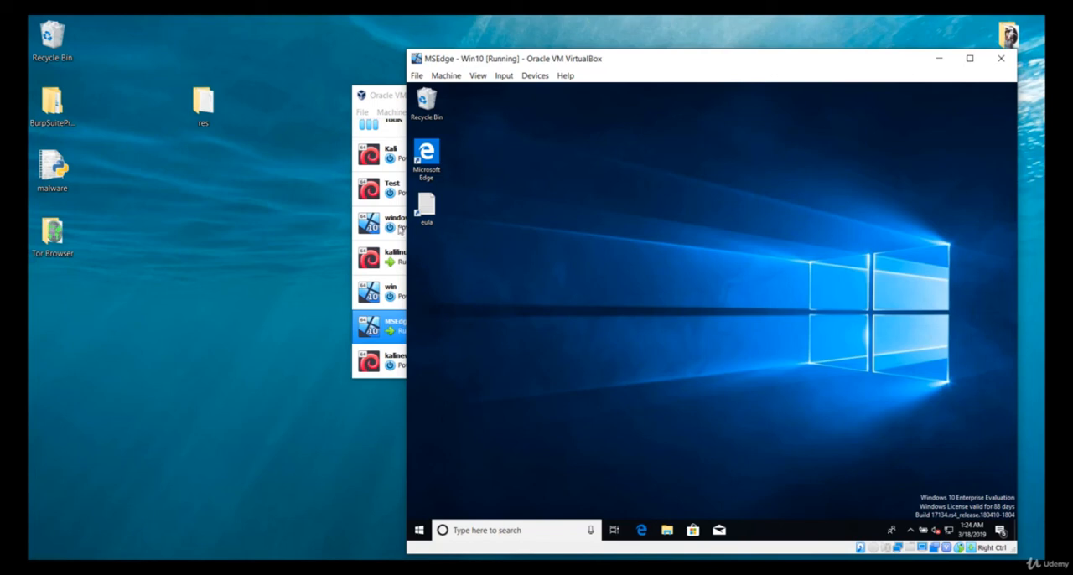
{"action": "left_click", "coordinate": [391, 227]}
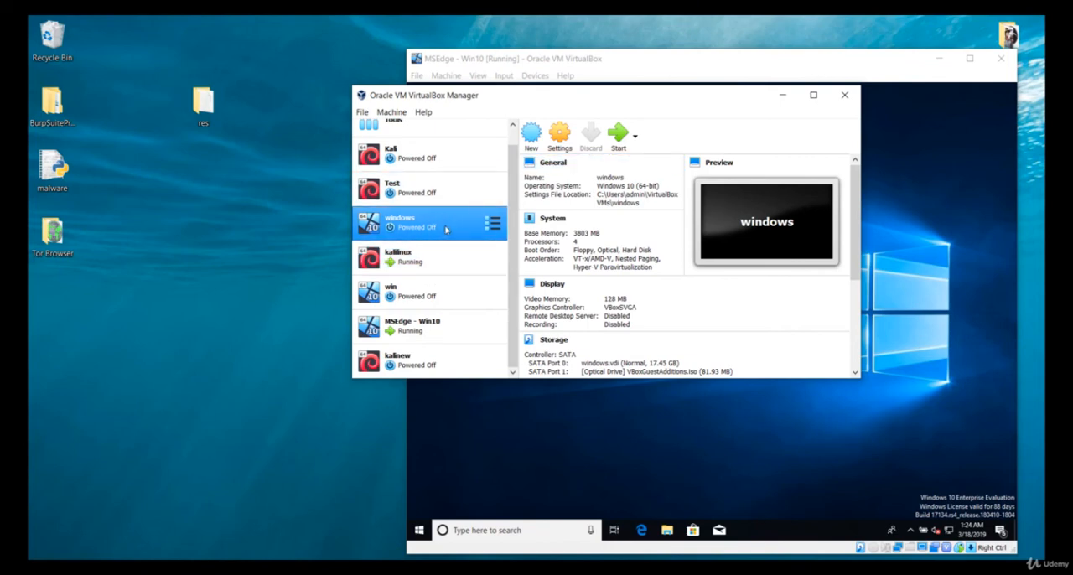
{"action": "left_click", "coordinate": [201, 290]}
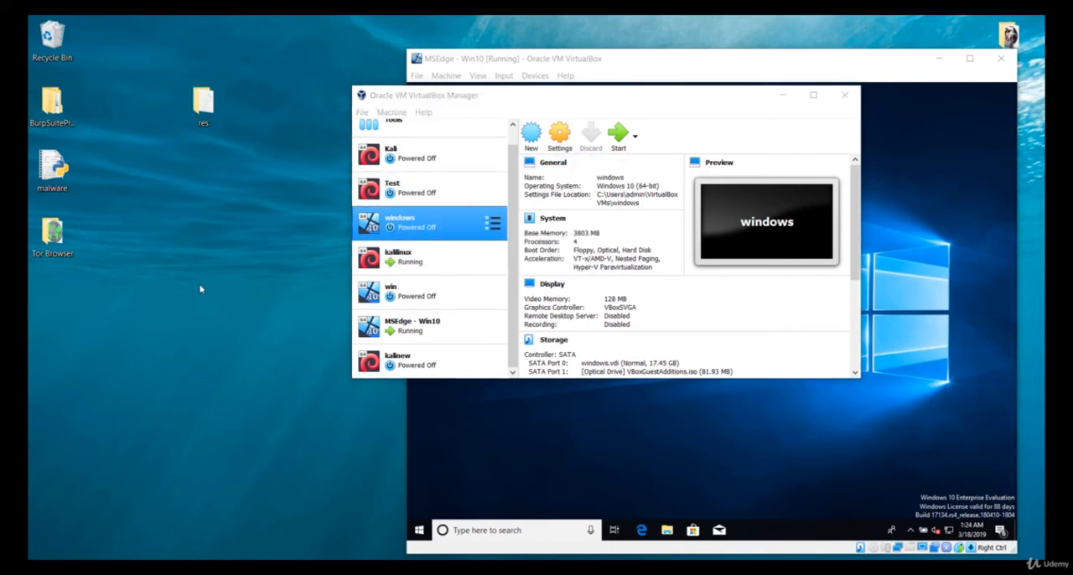
{"action": "left_click", "coordinate": [435, 325]}
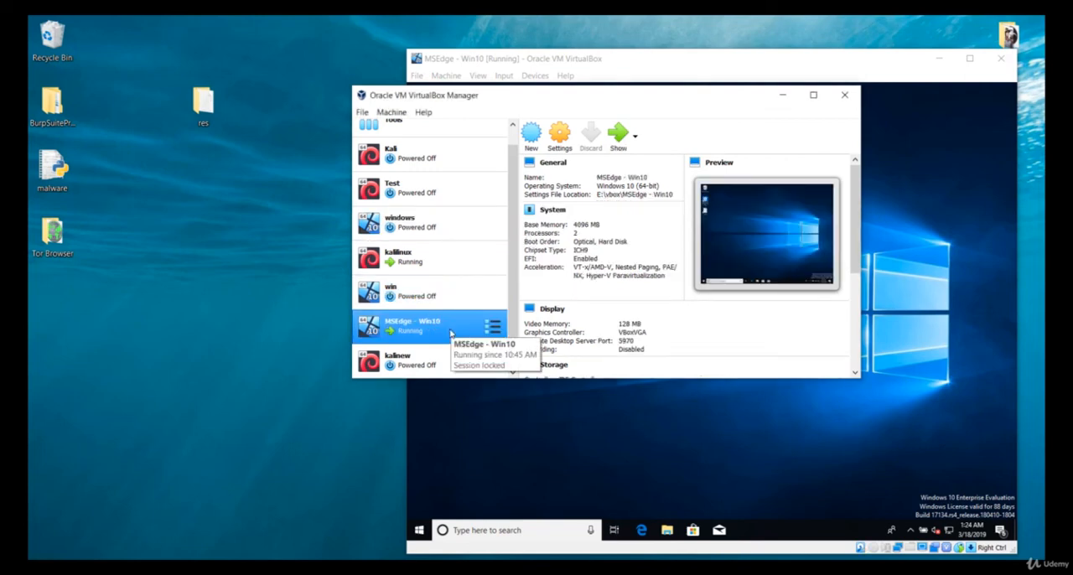